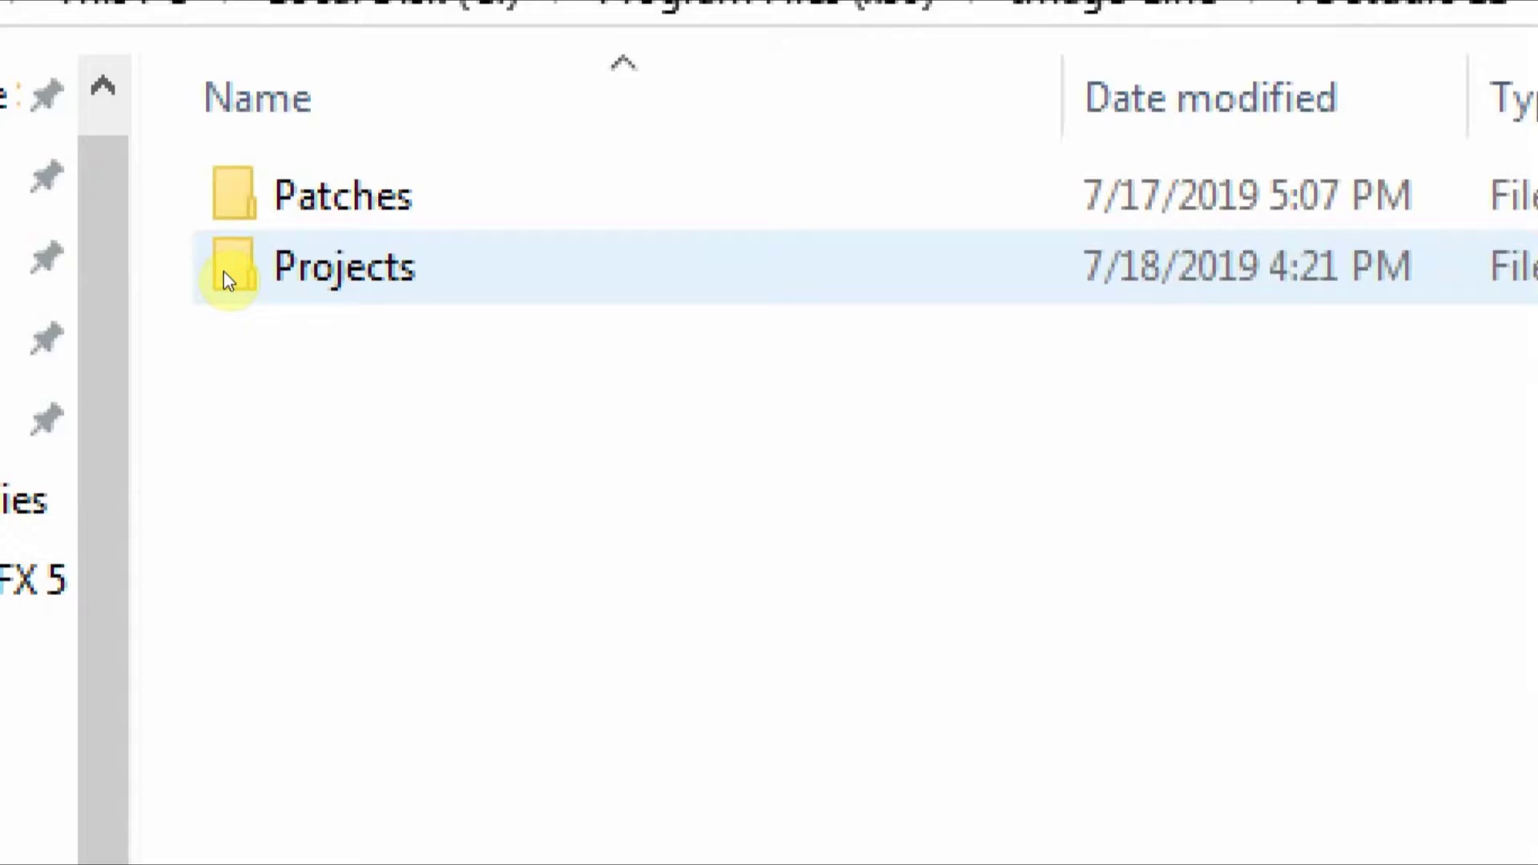
Open the RadioactiveSandwich - Homunculus project from the Cool stuff folder inside Projects
{"action": "double_click", "coordinate": [229, 276]}
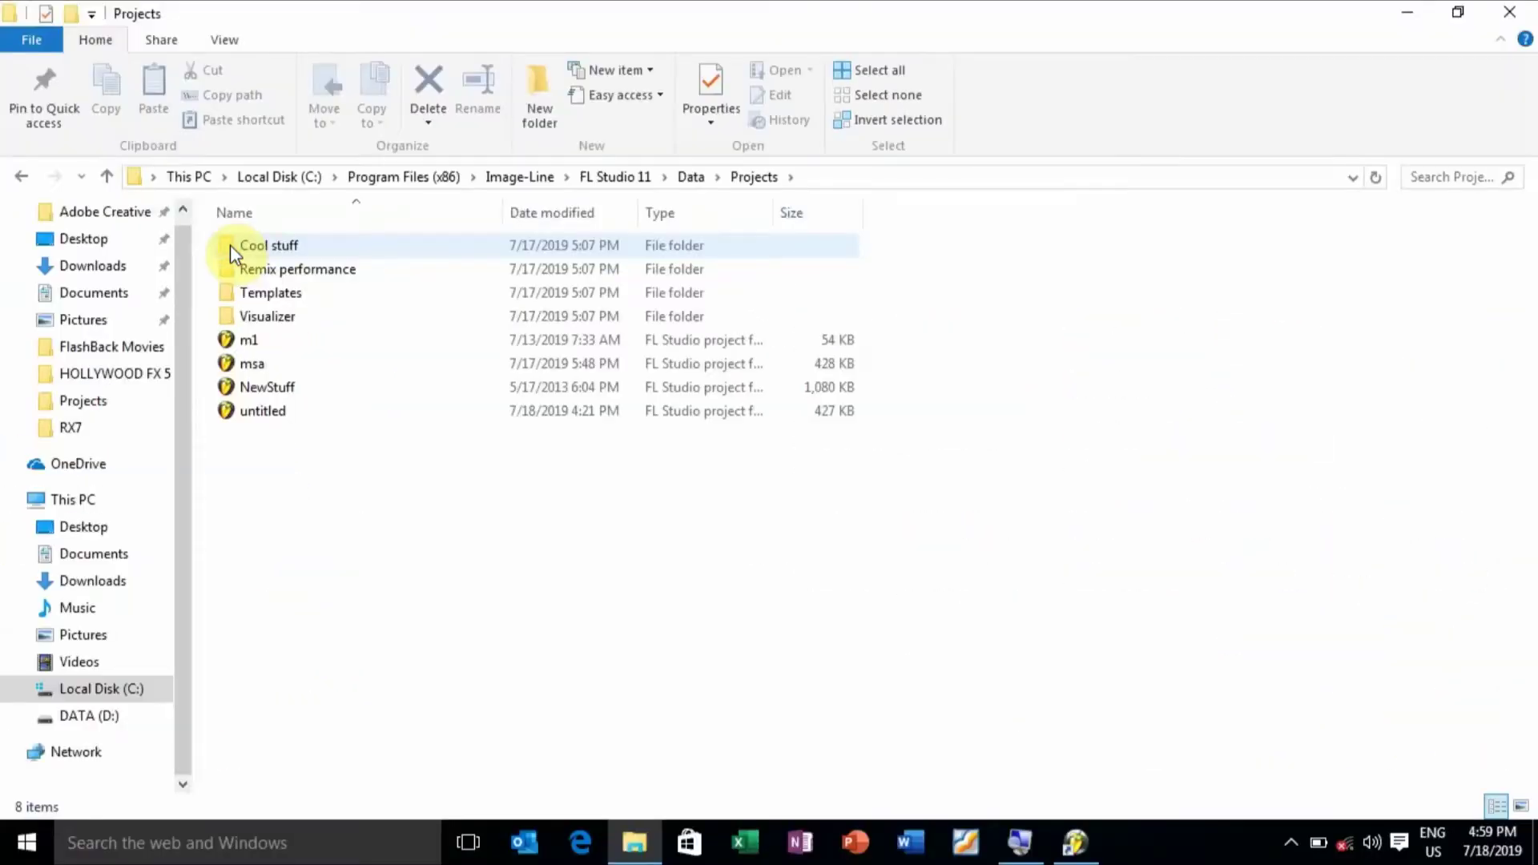
{"action": "left_click", "coordinate": [229, 244]}
{"action": "double_click", "coordinate": [229, 243]}
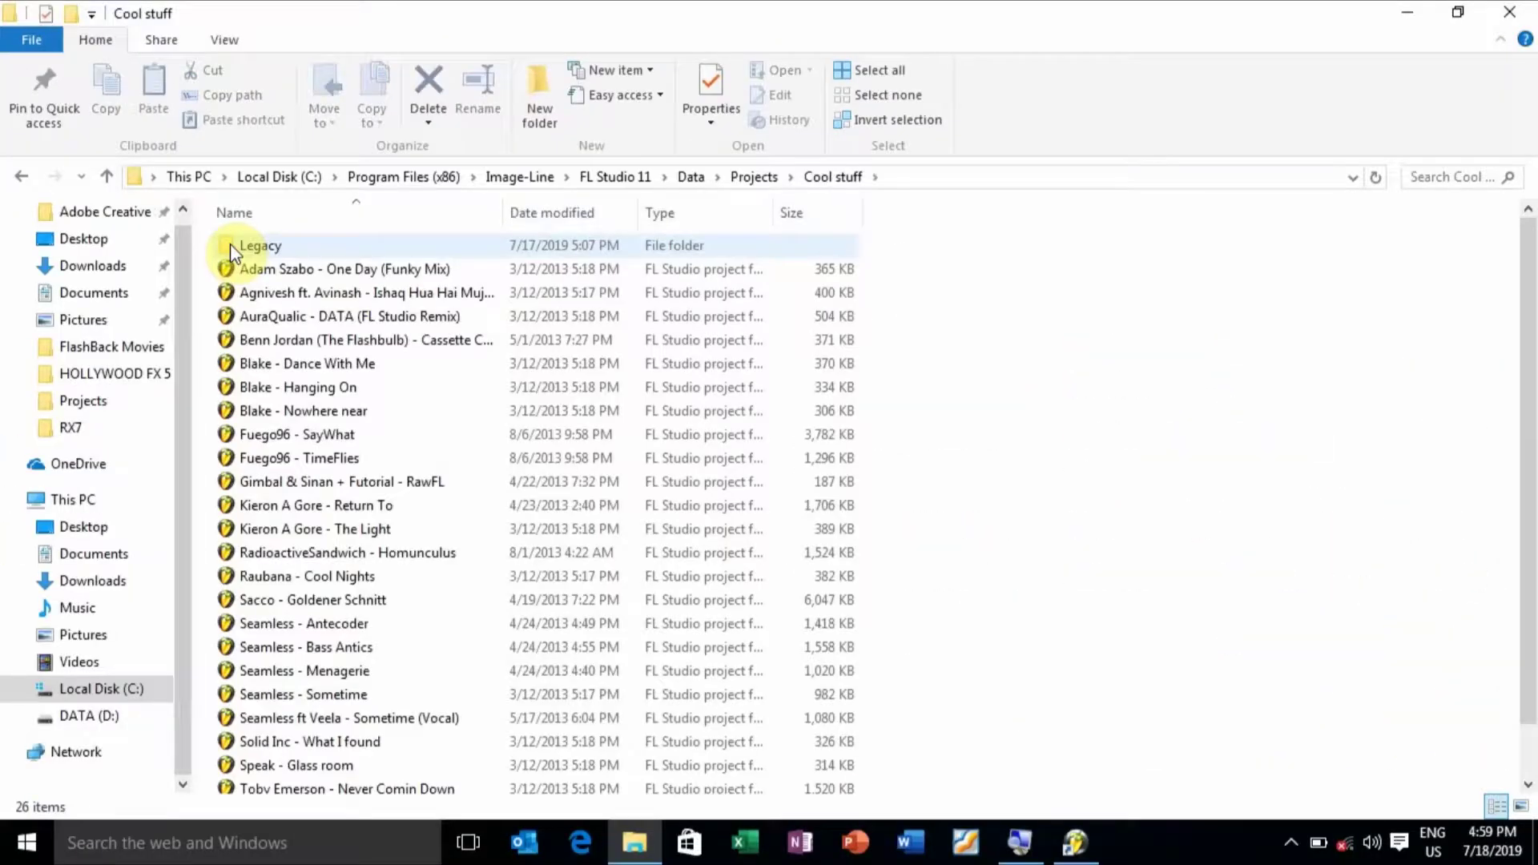
{"action": "scroll", "coordinate": [1041, 362], "scroll_direction": "down", "scroll_amount": 1}
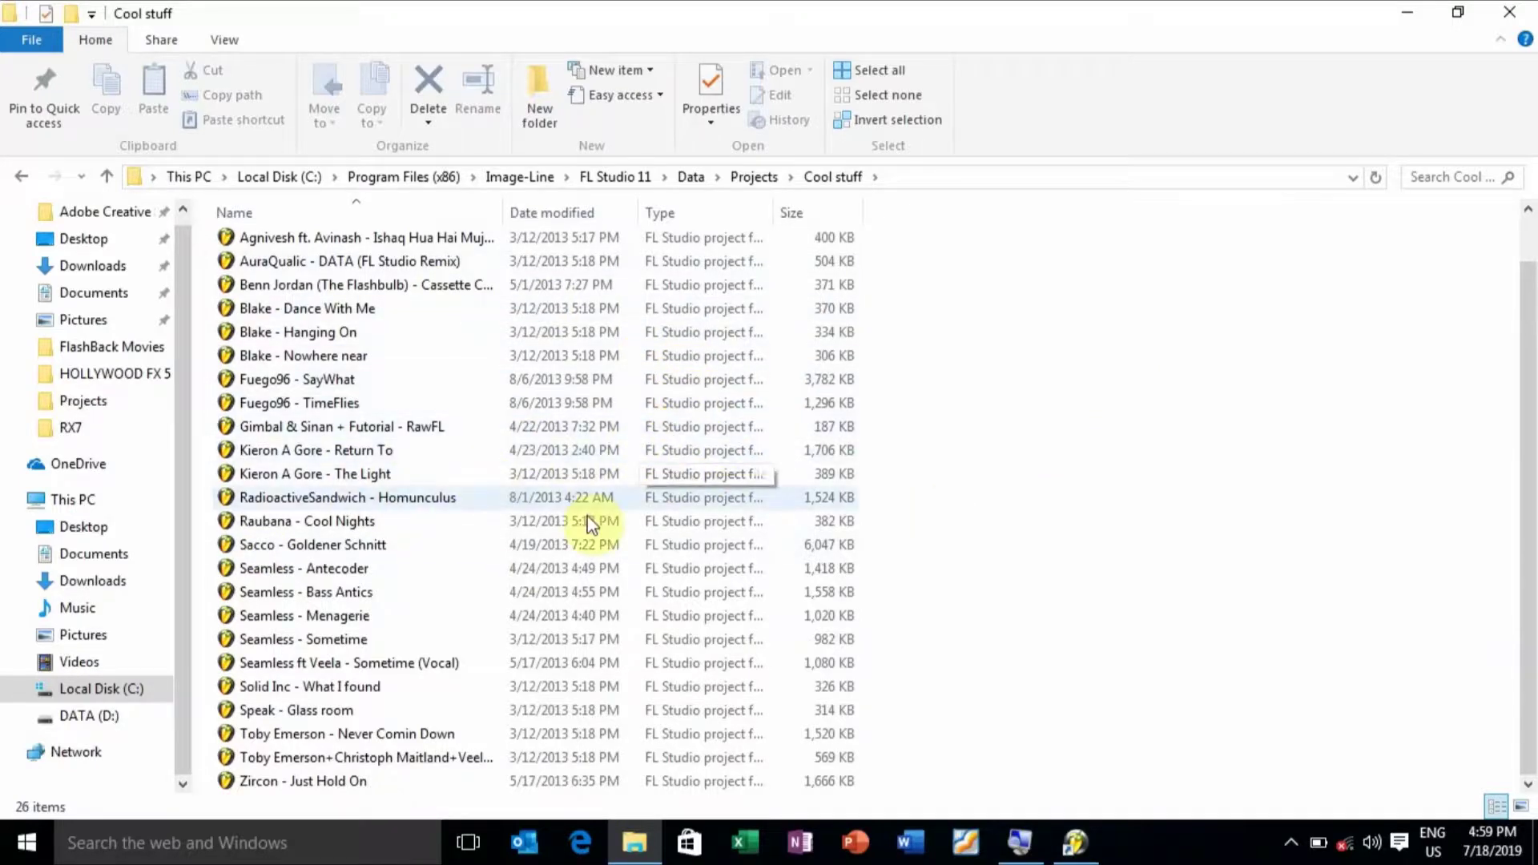
{"action": "double_click", "coordinate": [451, 503]}
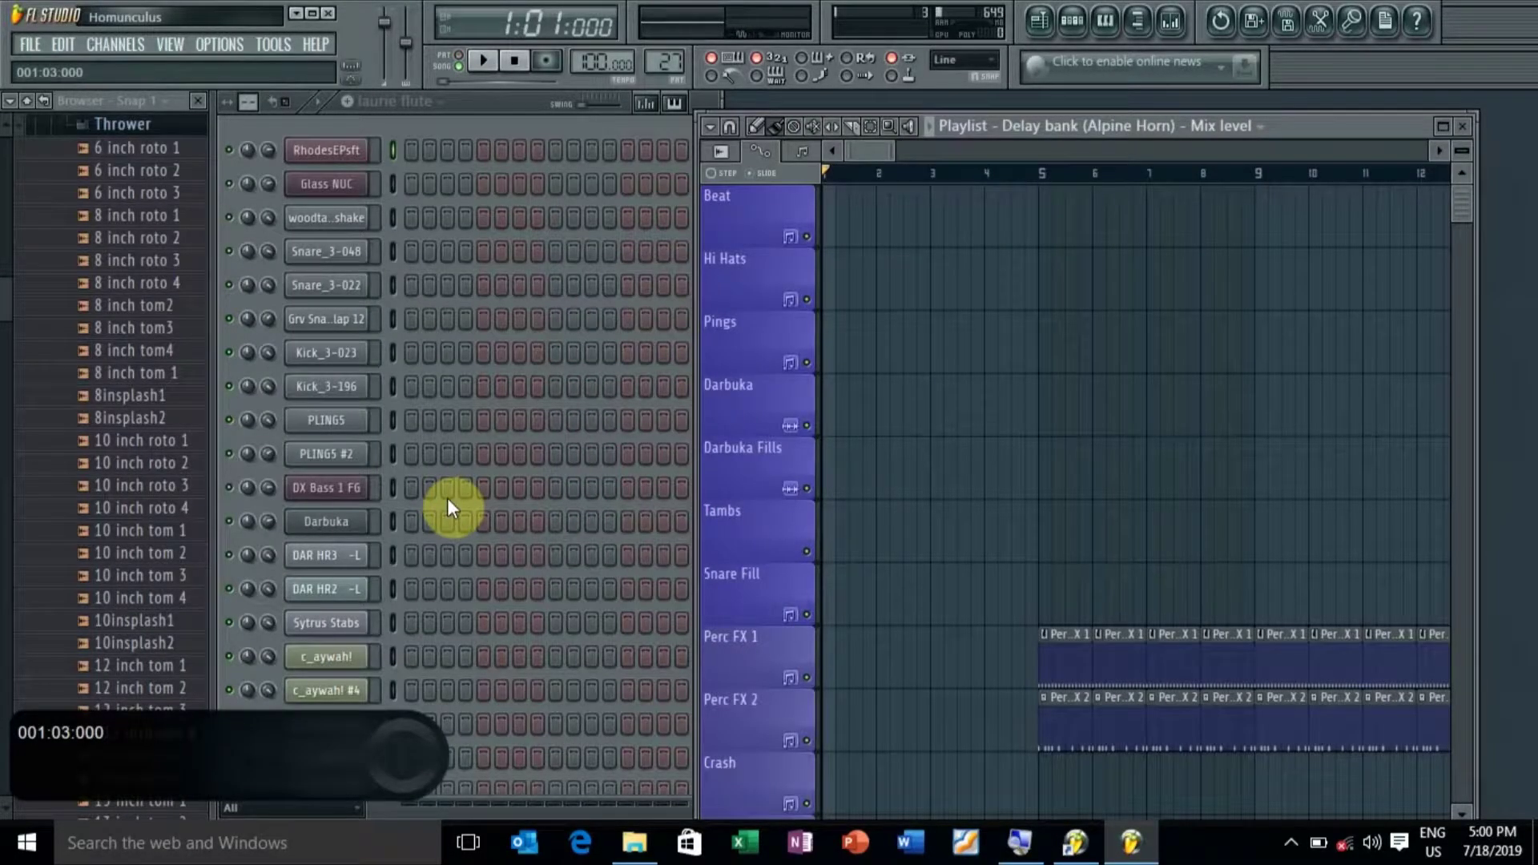
Maximize the playlist, examine how the Homunculus tracks and clips are arranged, and close that project's window
{"action": "double_click", "coordinate": [1293, 123]}
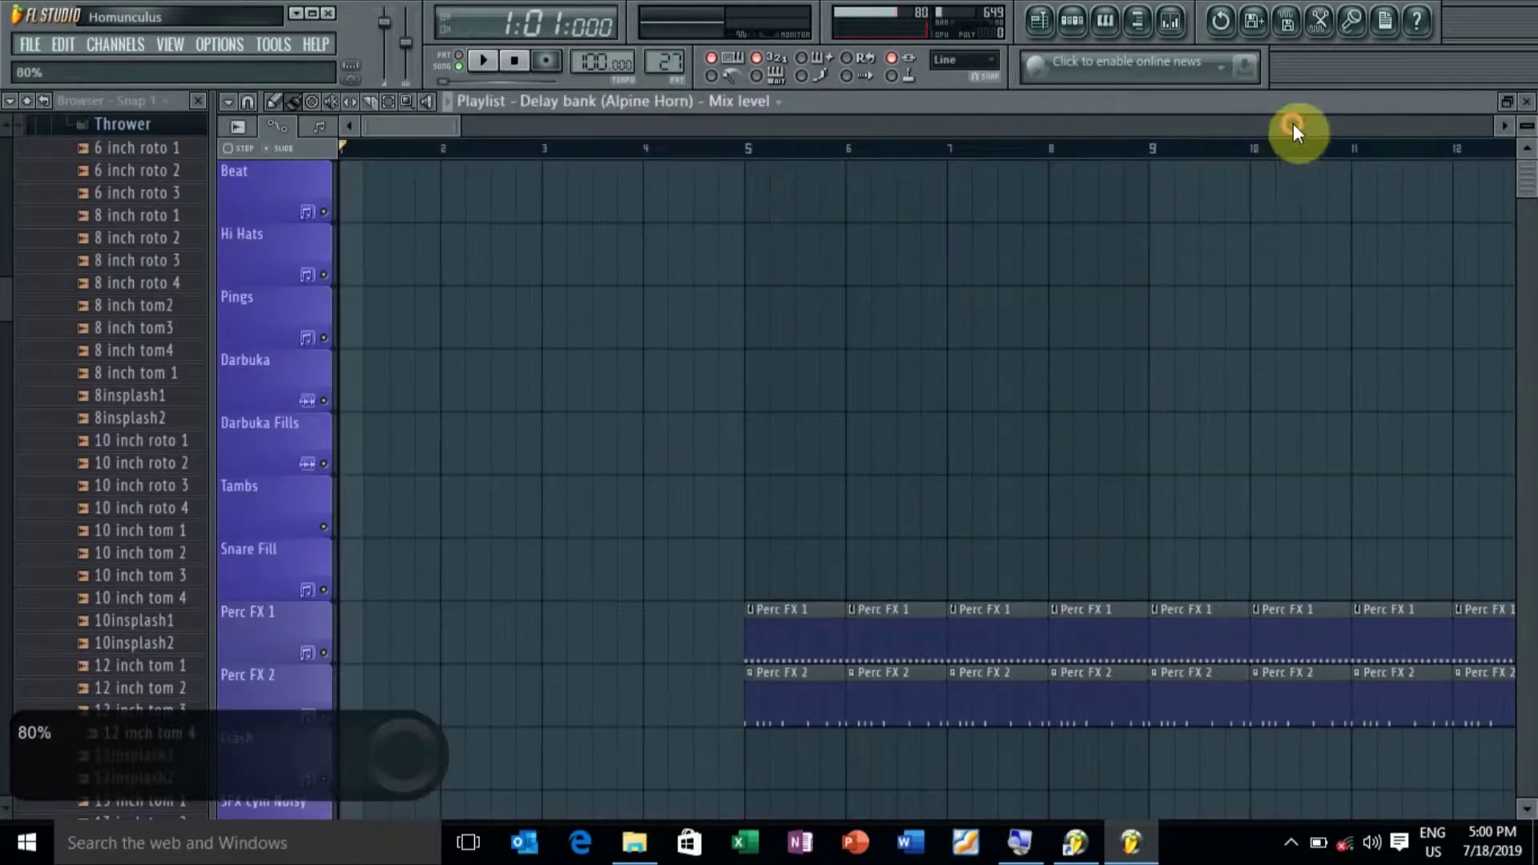
{"action": "scroll", "coordinate": [1049, 253], "scroll_direction": "down", "scroll_amount": 6}
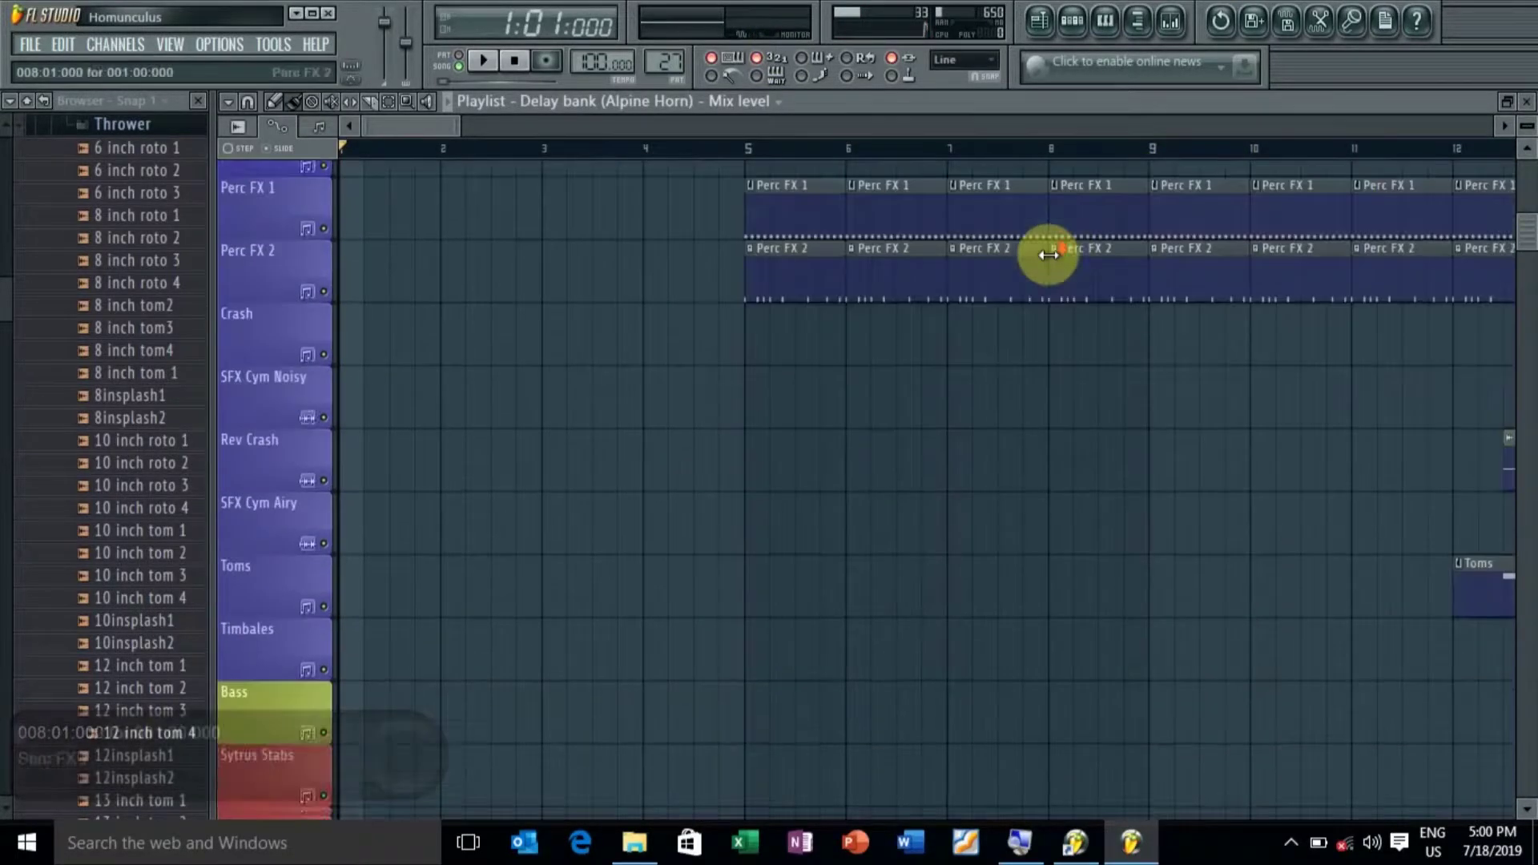
{"action": "scroll", "coordinate": [1049, 253], "scroll_direction": "down", "scroll_amount": 10}
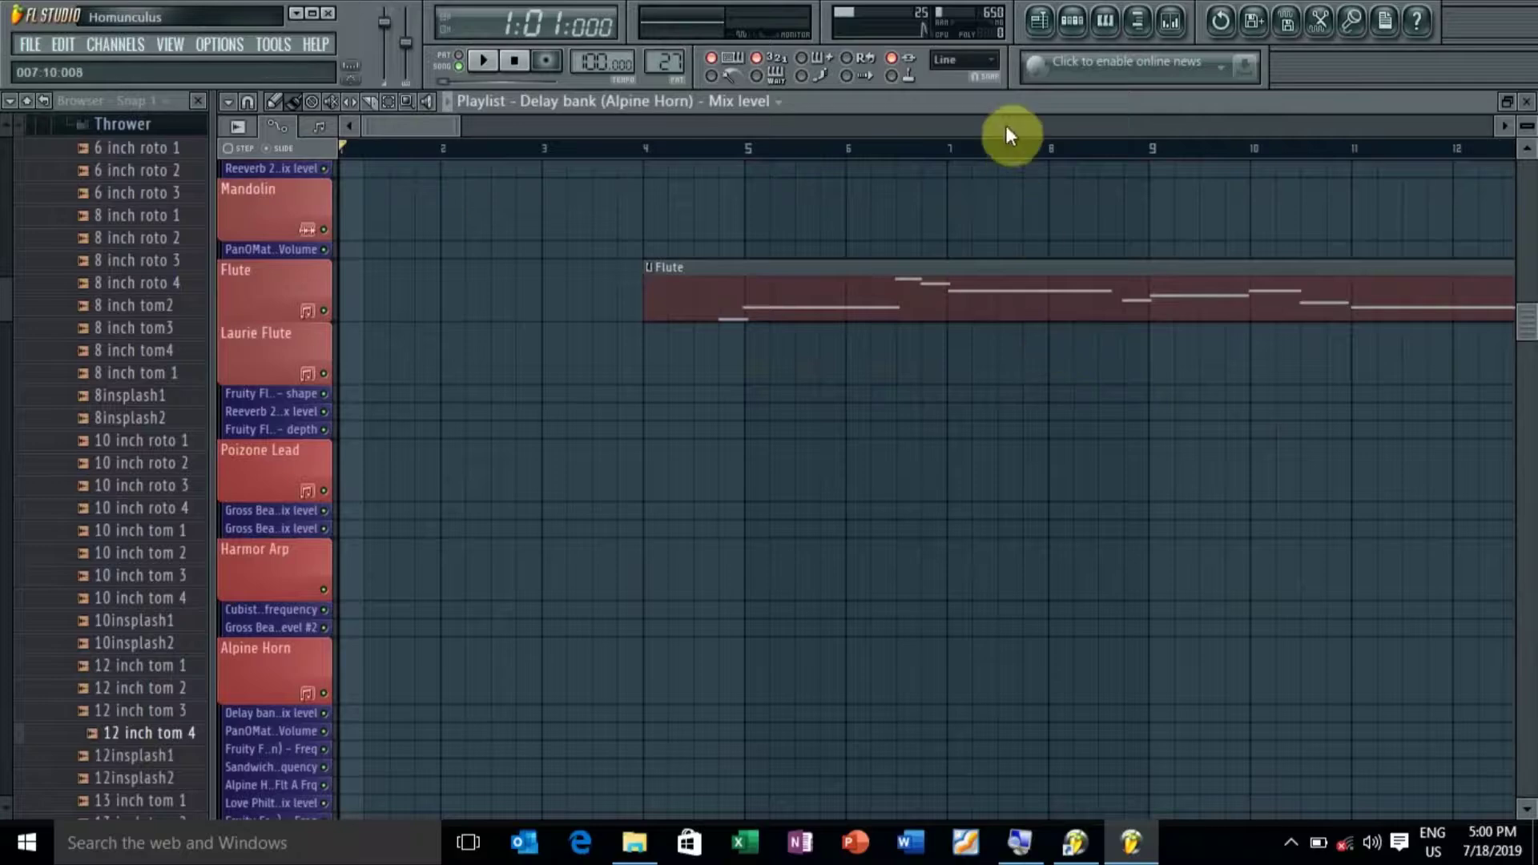
{"action": "scroll", "coordinate": [1021, 155], "scroll_direction": "down", "scroll_amount": 3}
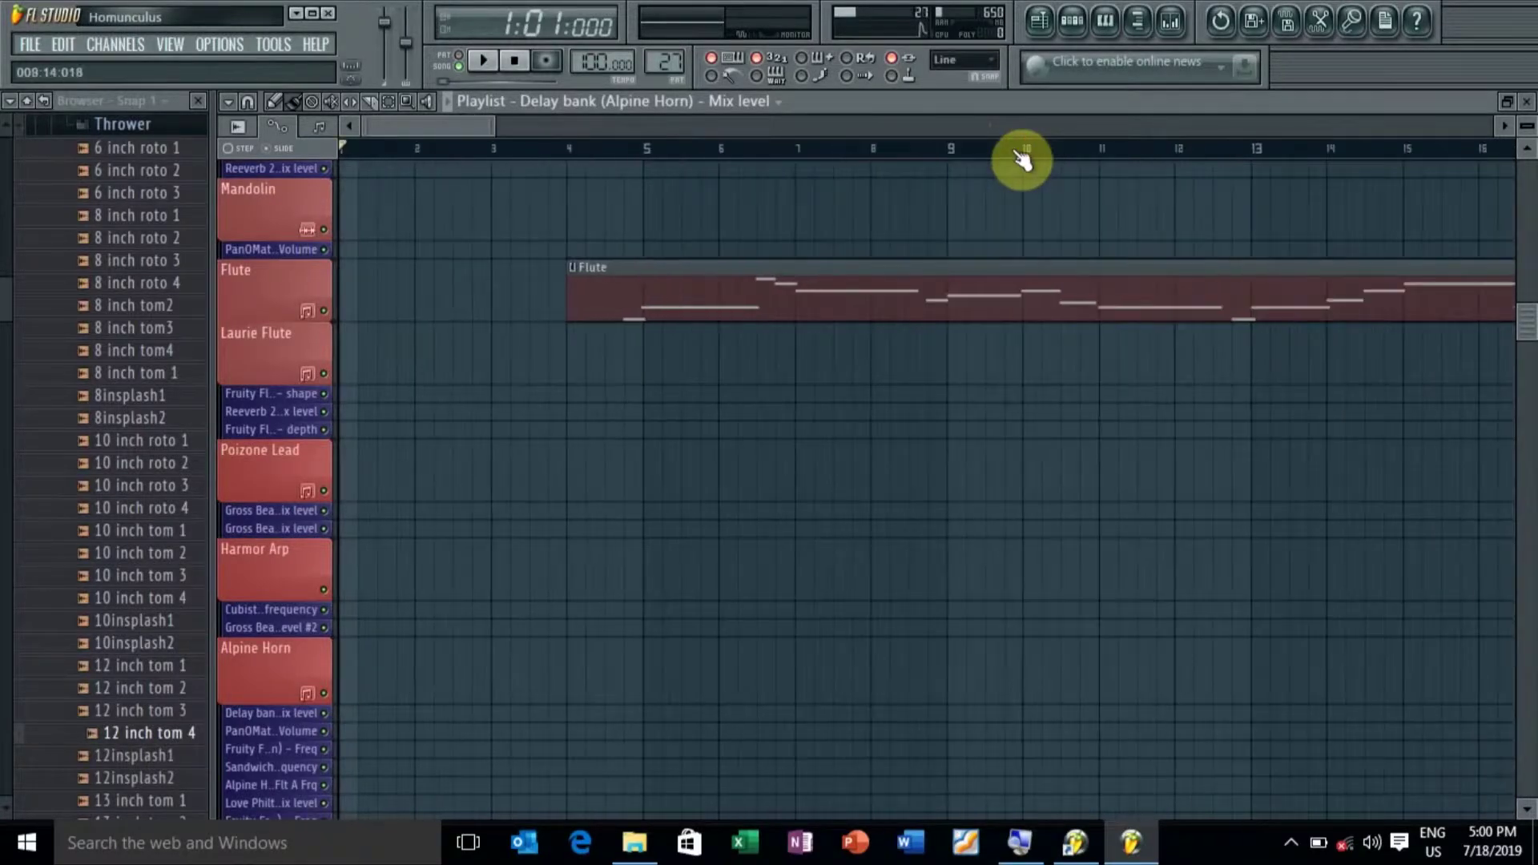
{"action": "scroll", "coordinate": [1021, 155], "scroll_direction": "down", "scroll_amount": 8}
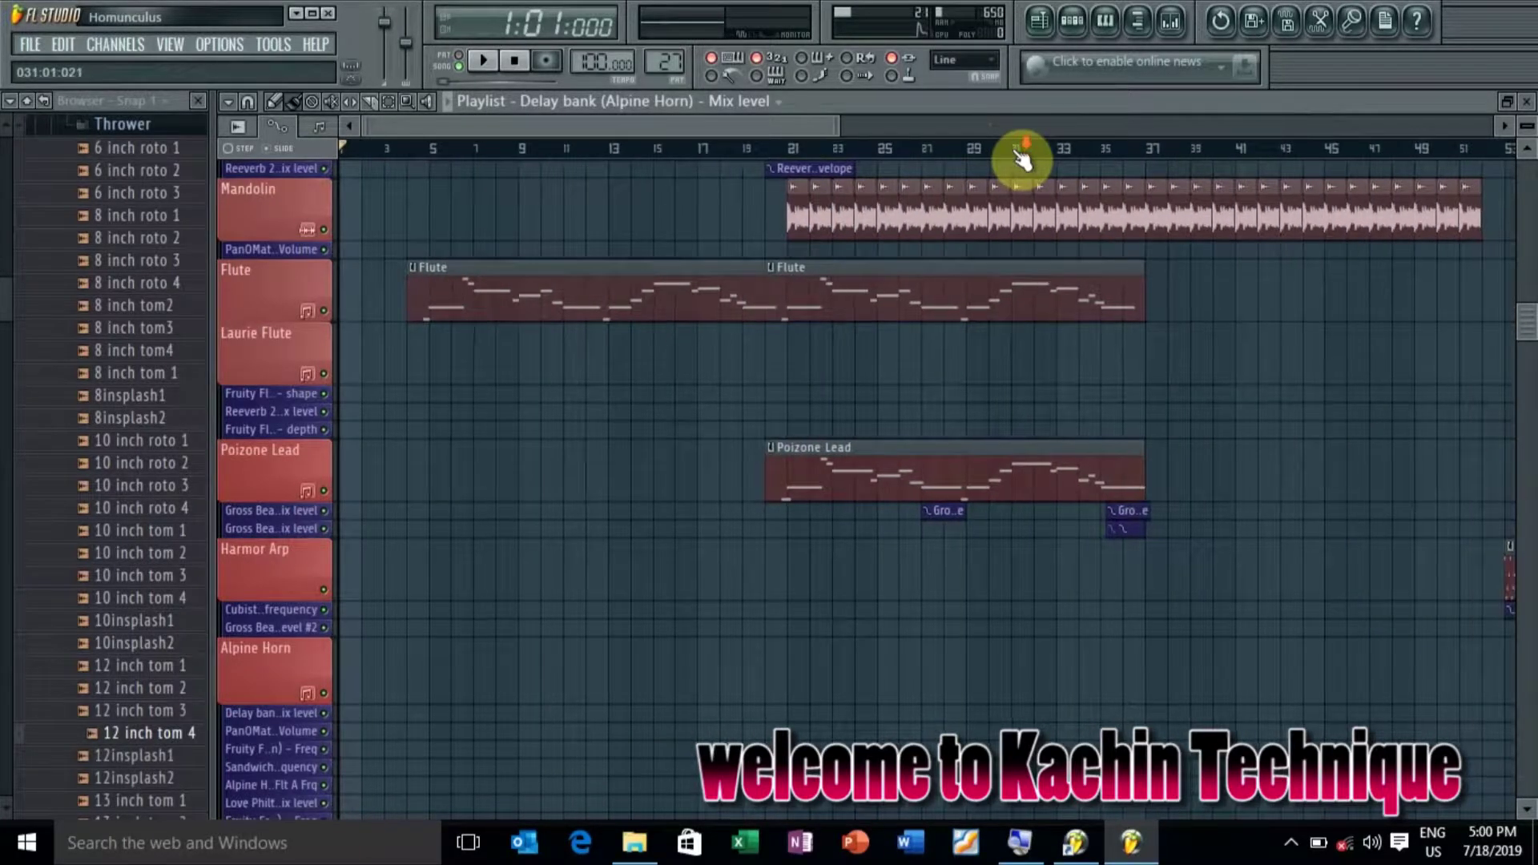
{"action": "scroll", "coordinate": [1021, 155], "scroll_direction": "down", "scroll_amount": 2}
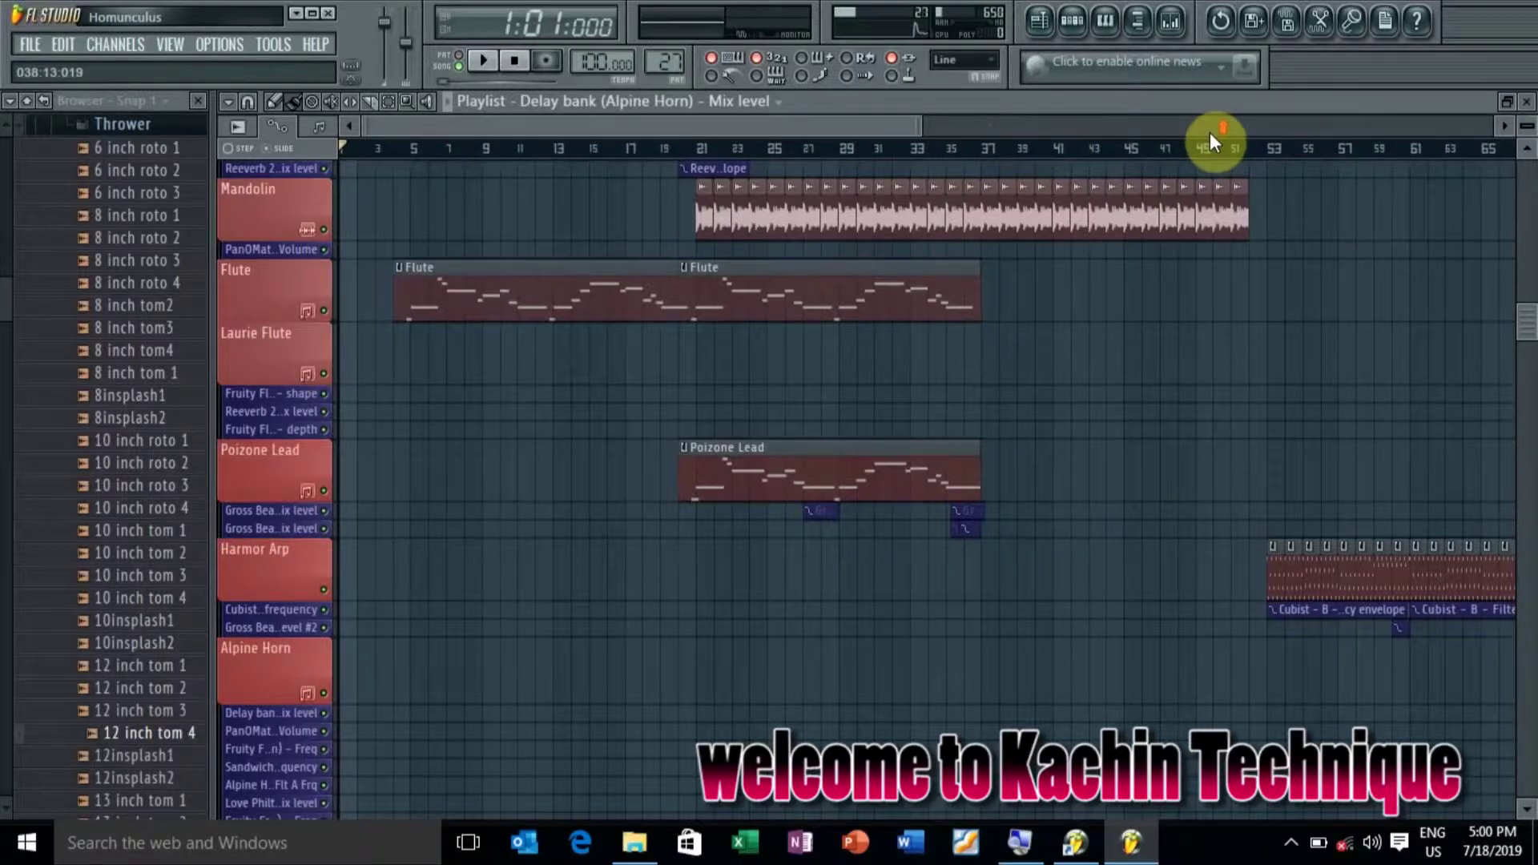
{"action": "scroll", "coordinate": [1210, 132], "scroll_direction": "right", "scroll_amount": 10}
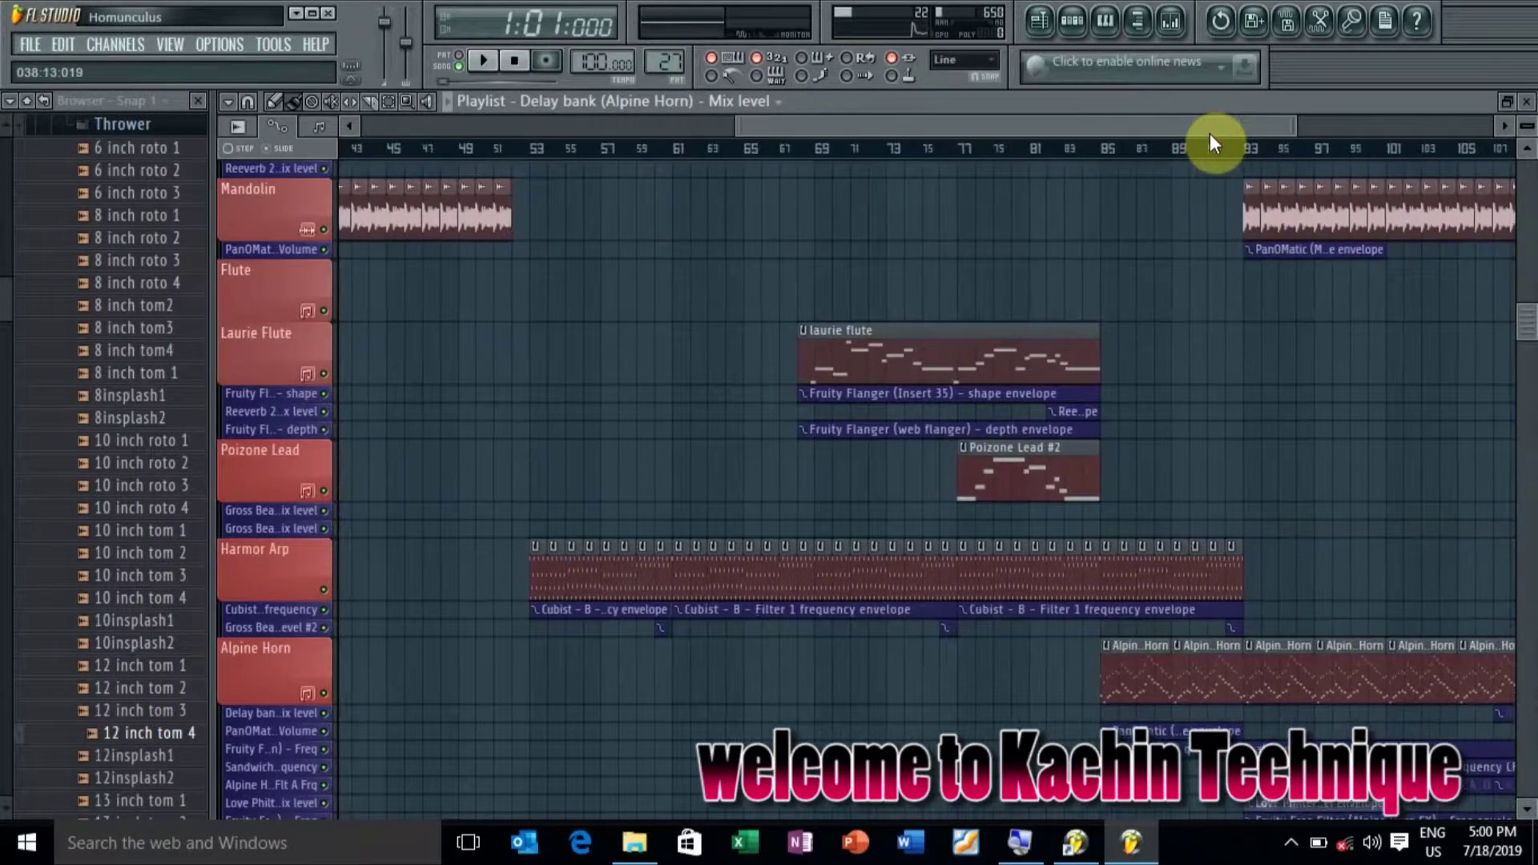
{"action": "scroll", "coordinate": [1209, 135], "scroll_direction": "right", "scroll_amount": 10}
{"action": "scroll", "coordinate": [1209, 136], "scroll_direction": "left", "scroll_amount": 4}
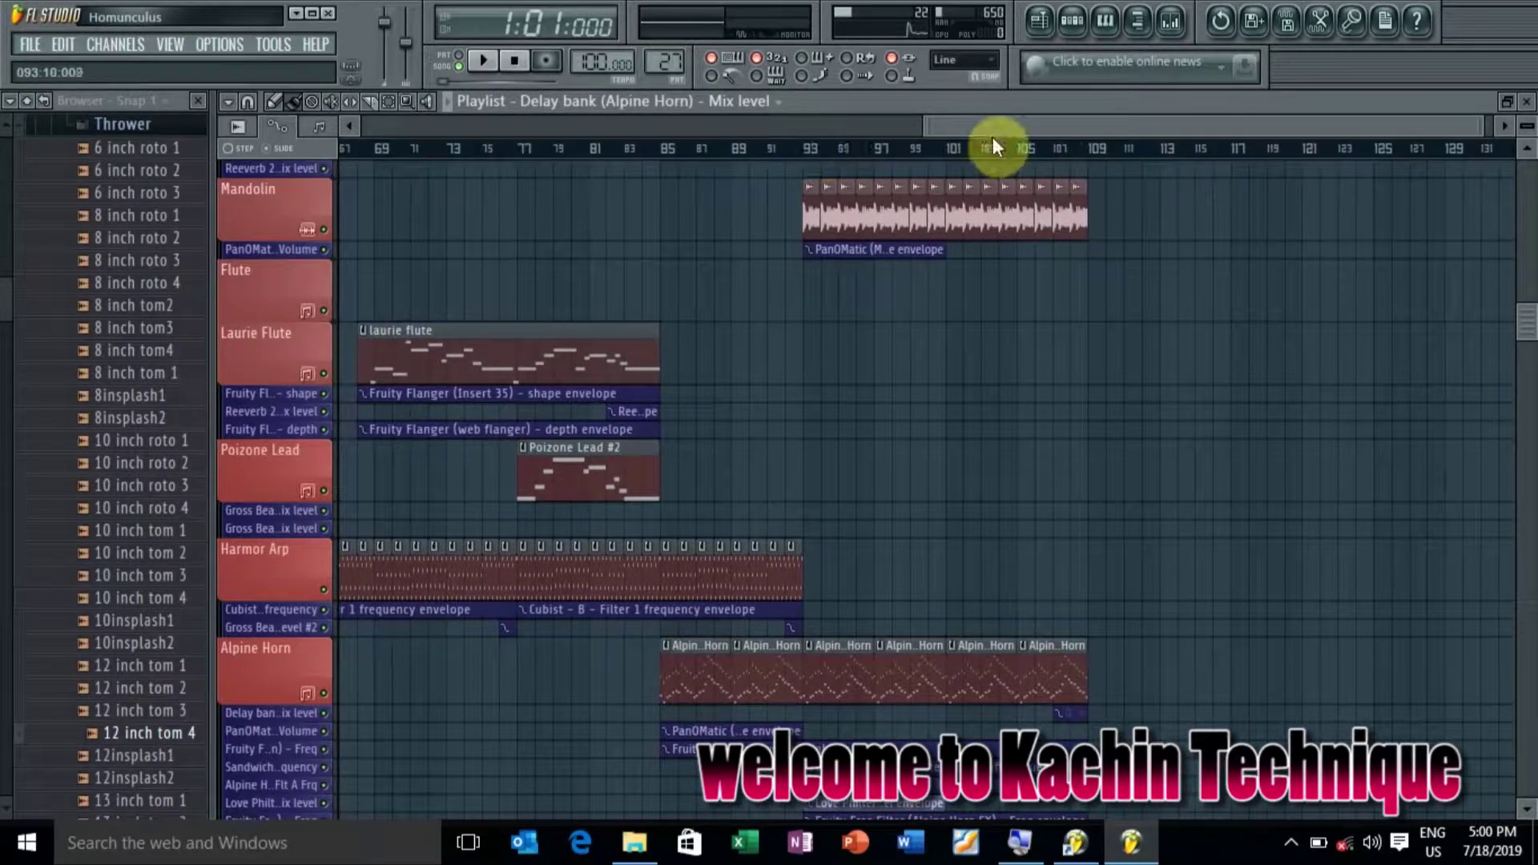
{"action": "left_click_drag", "start_coordinate": [1001, 127], "coordinate": [791, 133]}
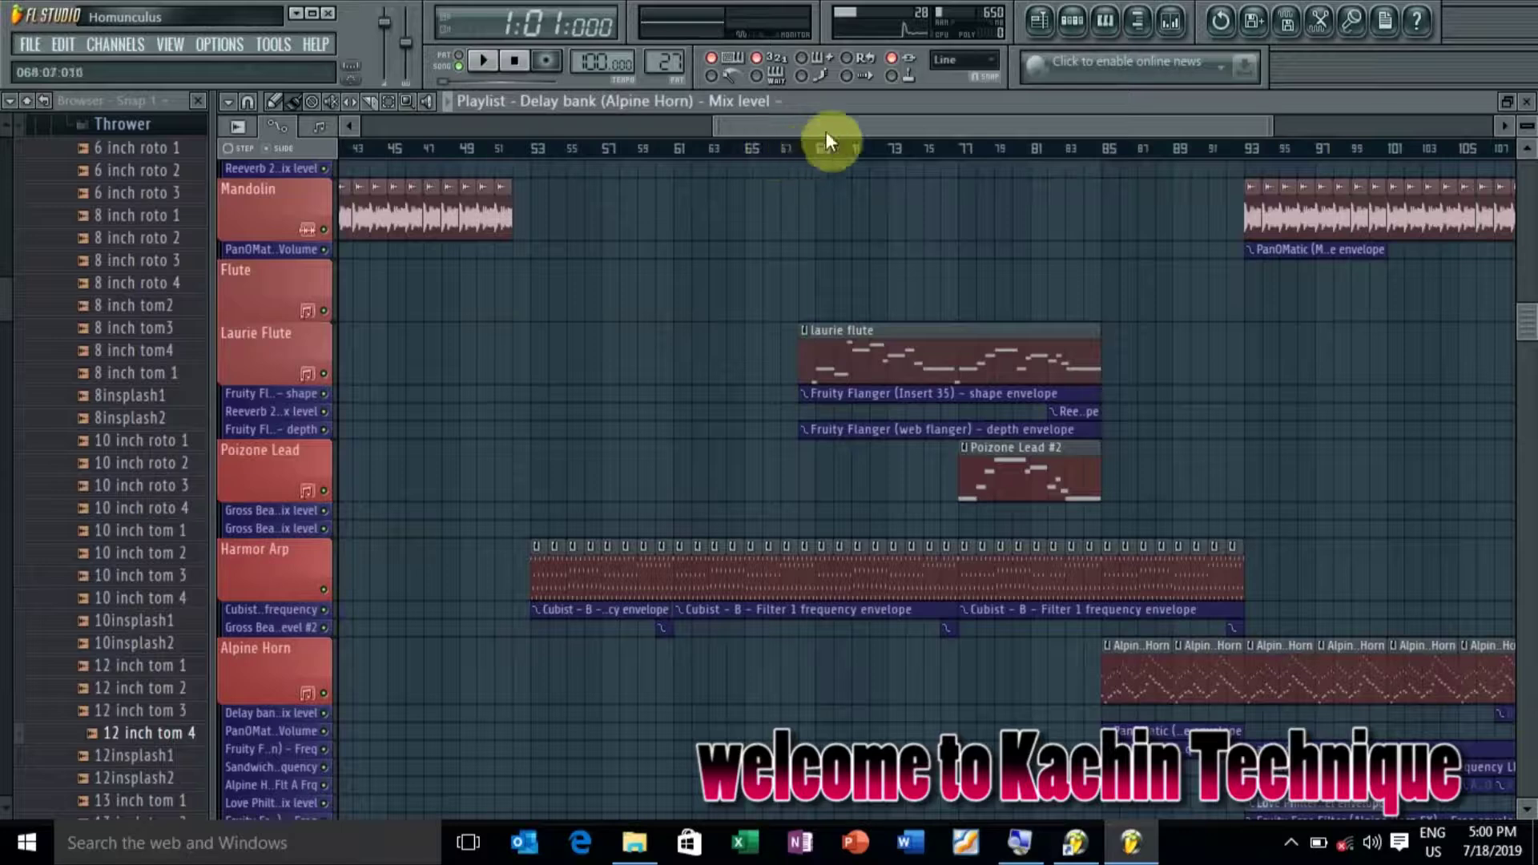
{"action": "left_click_drag", "start_coordinate": [868, 122], "coordinate": [905, 131]}
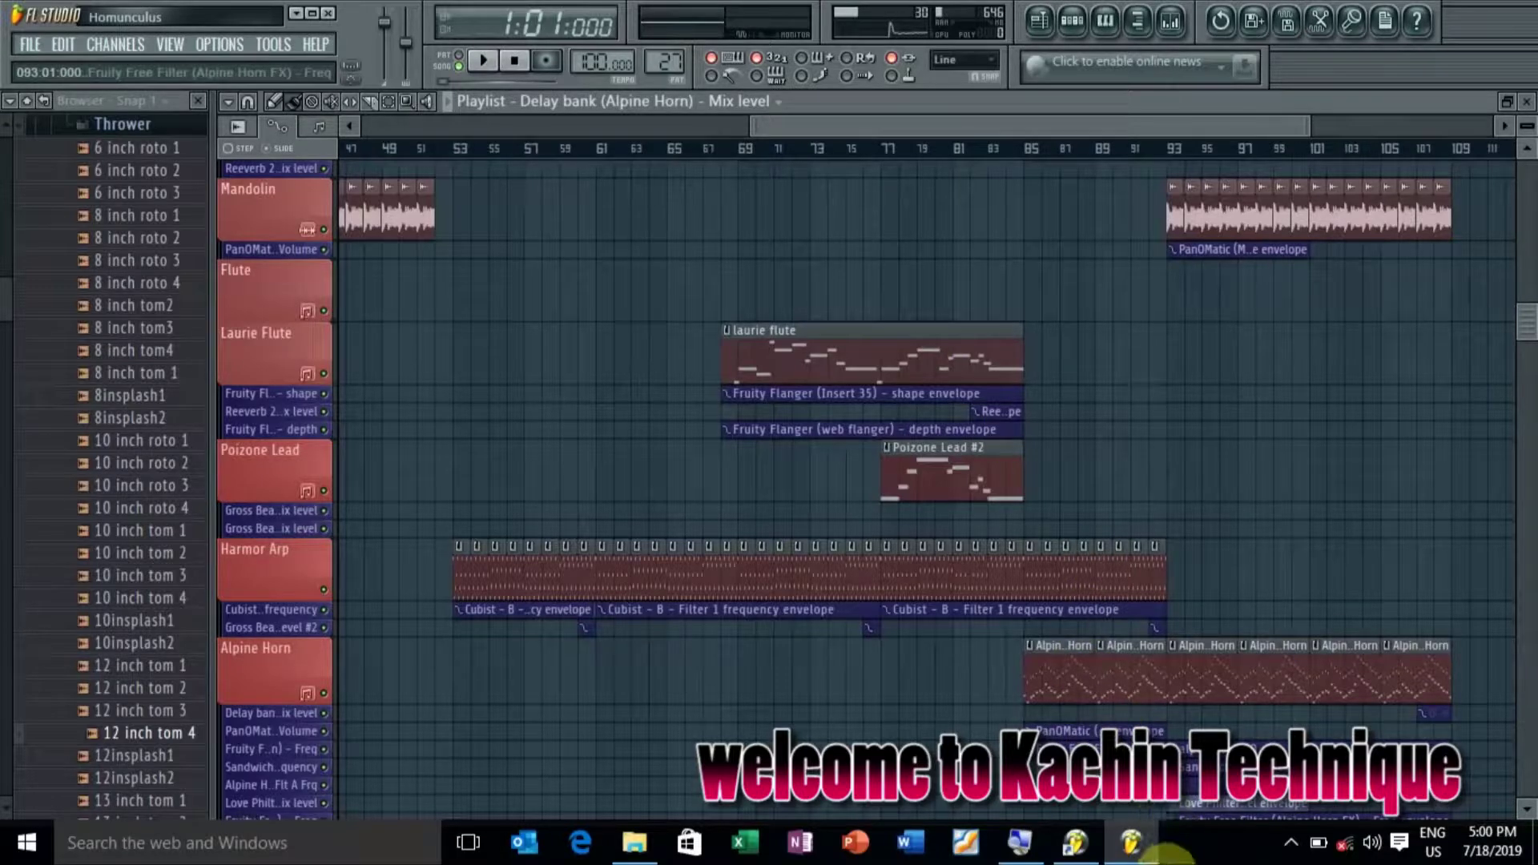
{"action": "right_click", "coordinate": [1130, 842]}
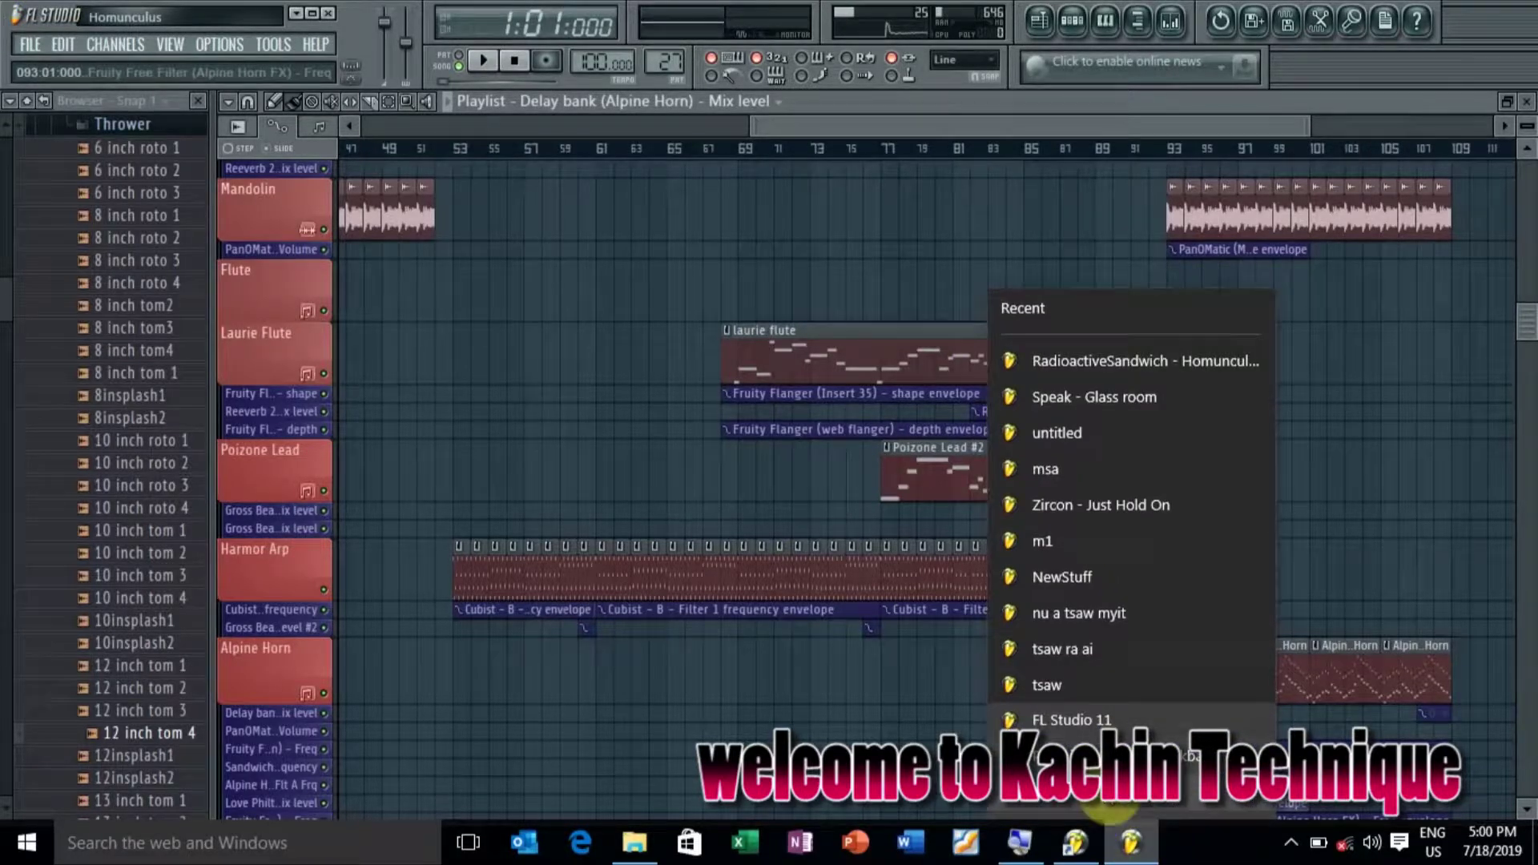
{"action": "left_click", "coordinate": [1093, 801]}
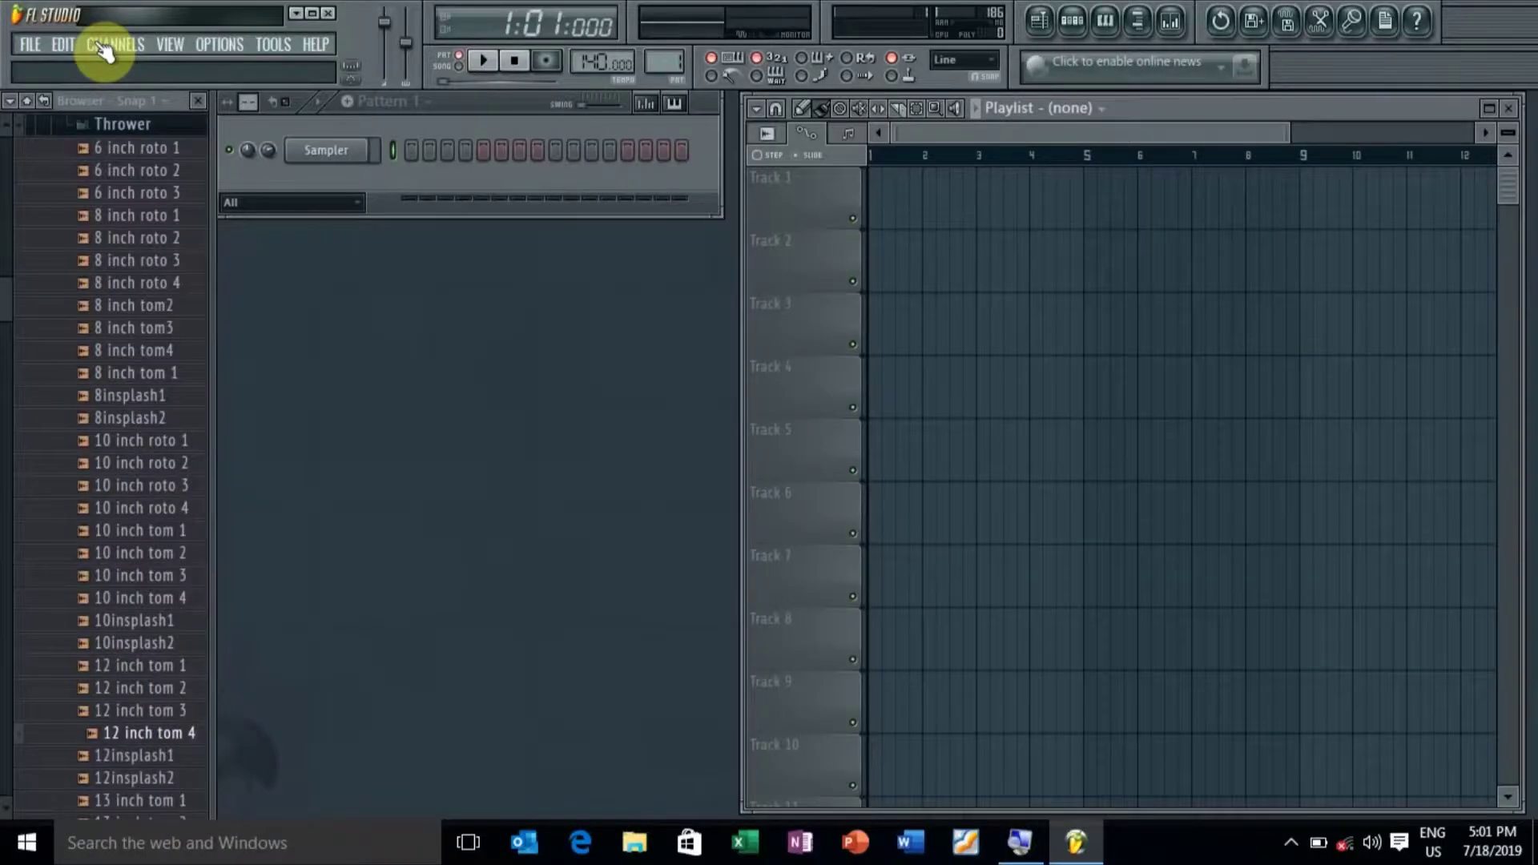
Add an FL Keys channel to the empty project and close its plugin window
{"action": "left_click", "coordinate": [100, 45]}
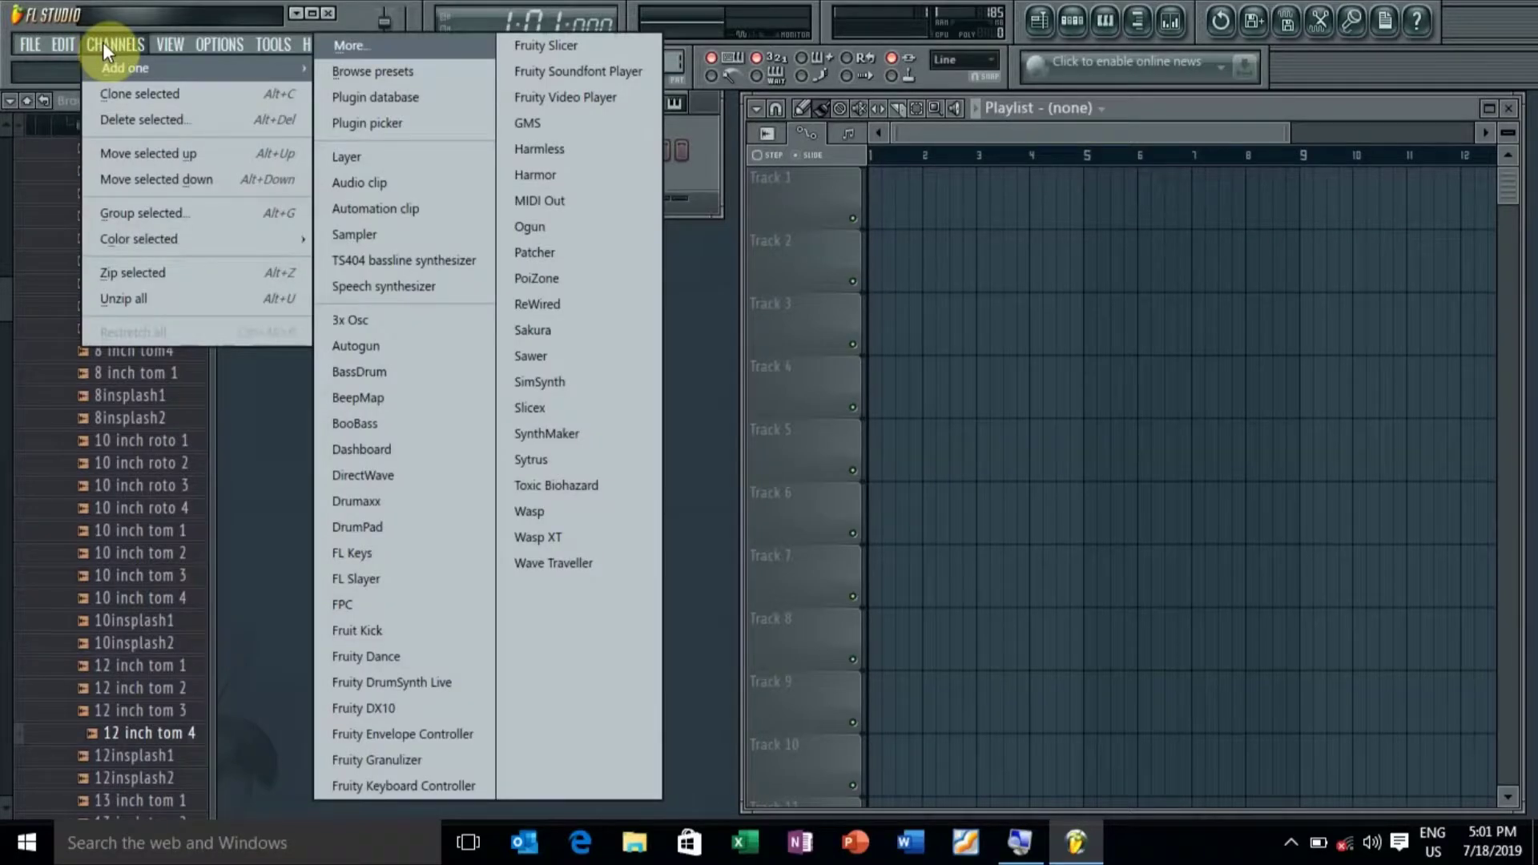
{"action": "left_click", "coordinate": [392, 552]}
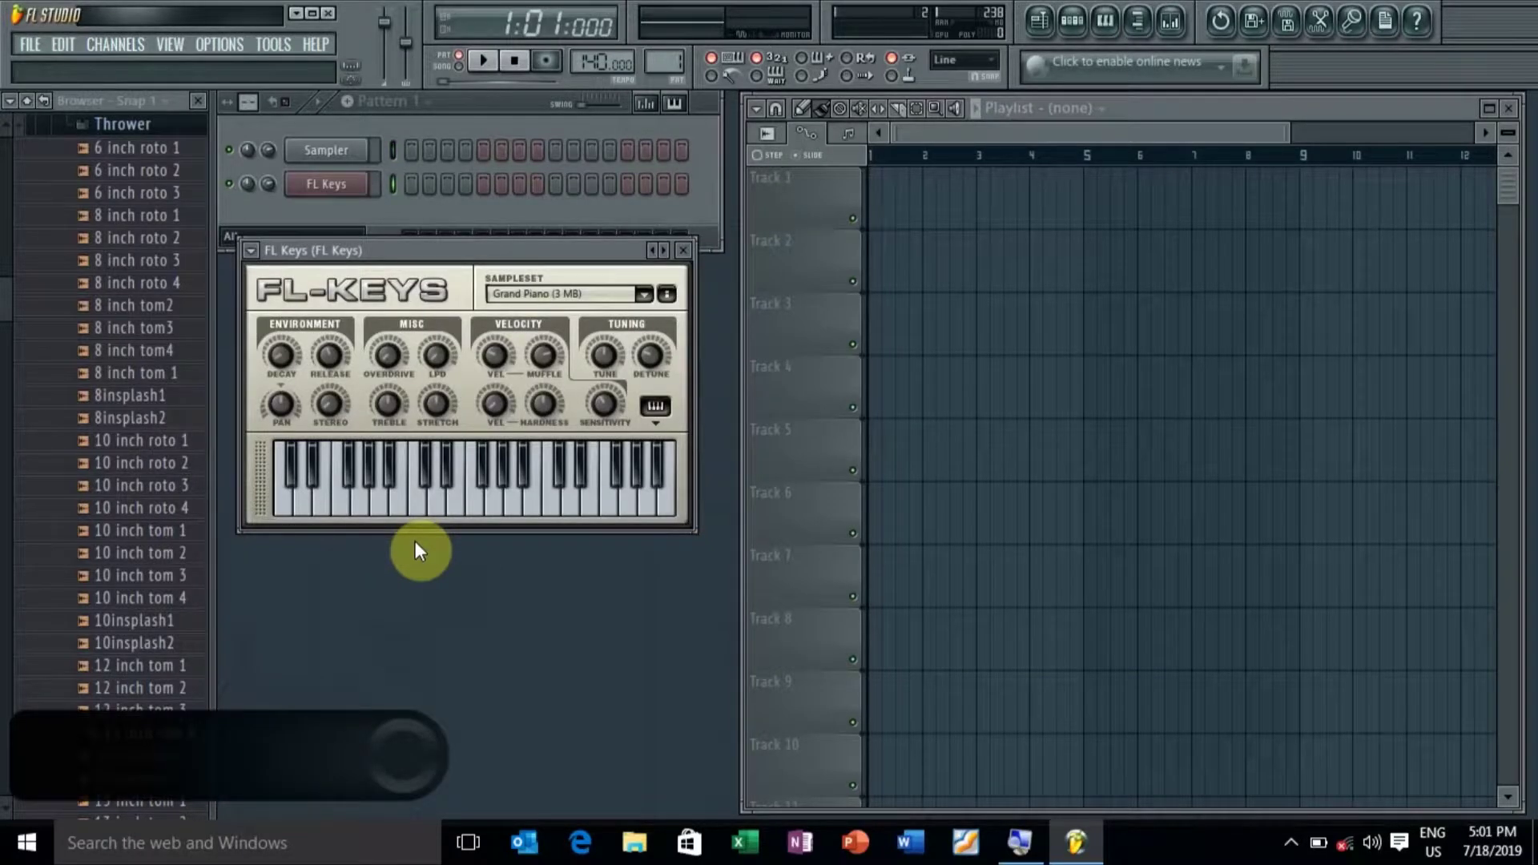
{"action": "left_click", "coordinate": [686, 252]}
Open the FL Keys channel's piano roll and enlarge the note grid by shrinking the velocity area
{"action": "right_click", "coordinate": [324, 185]}
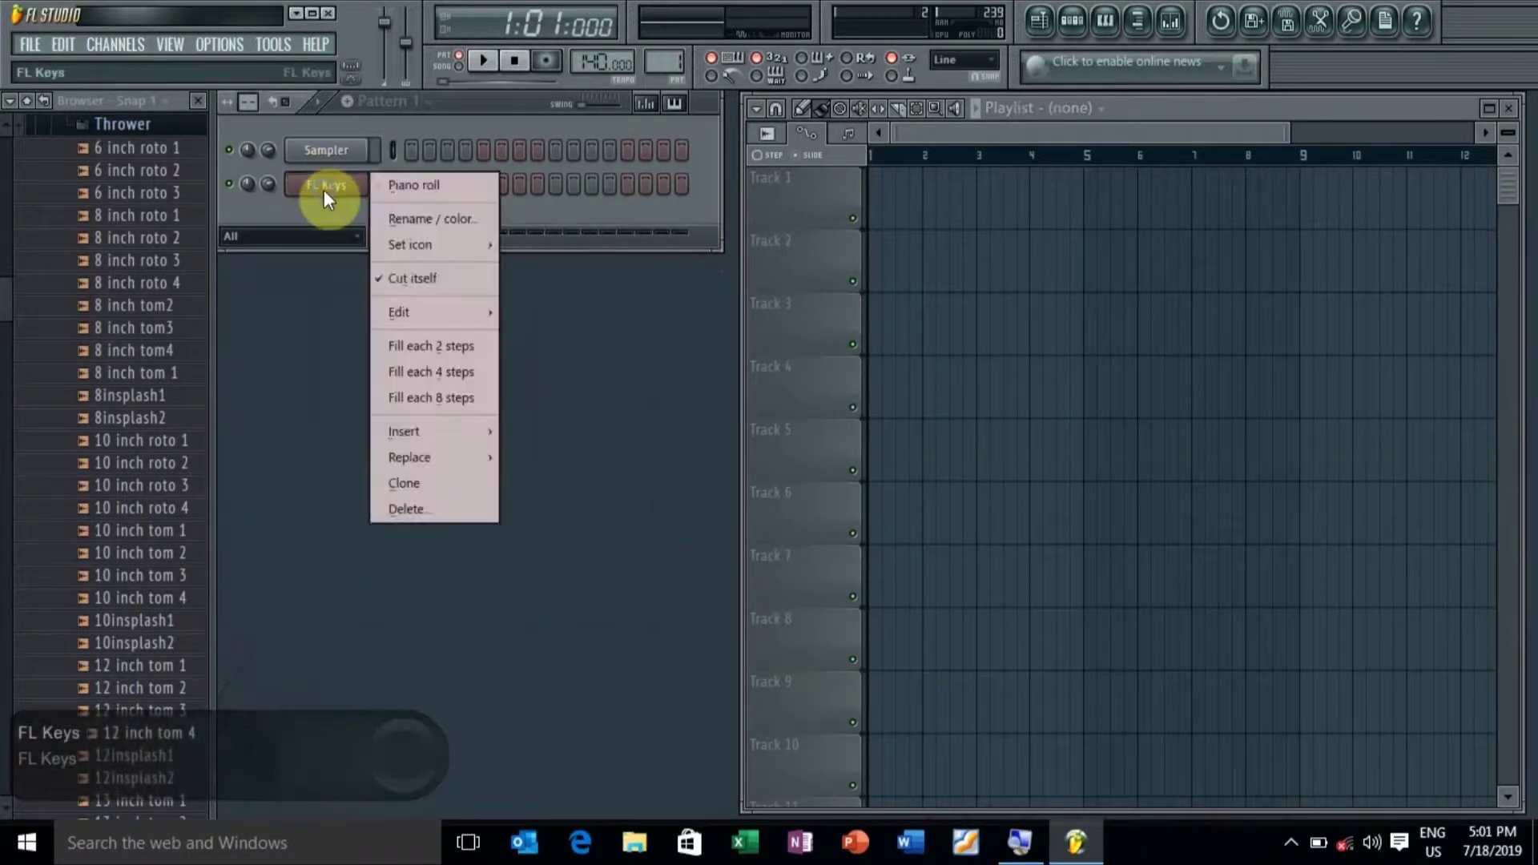
{"action": "left_click", "coordinate": [386, 189]}
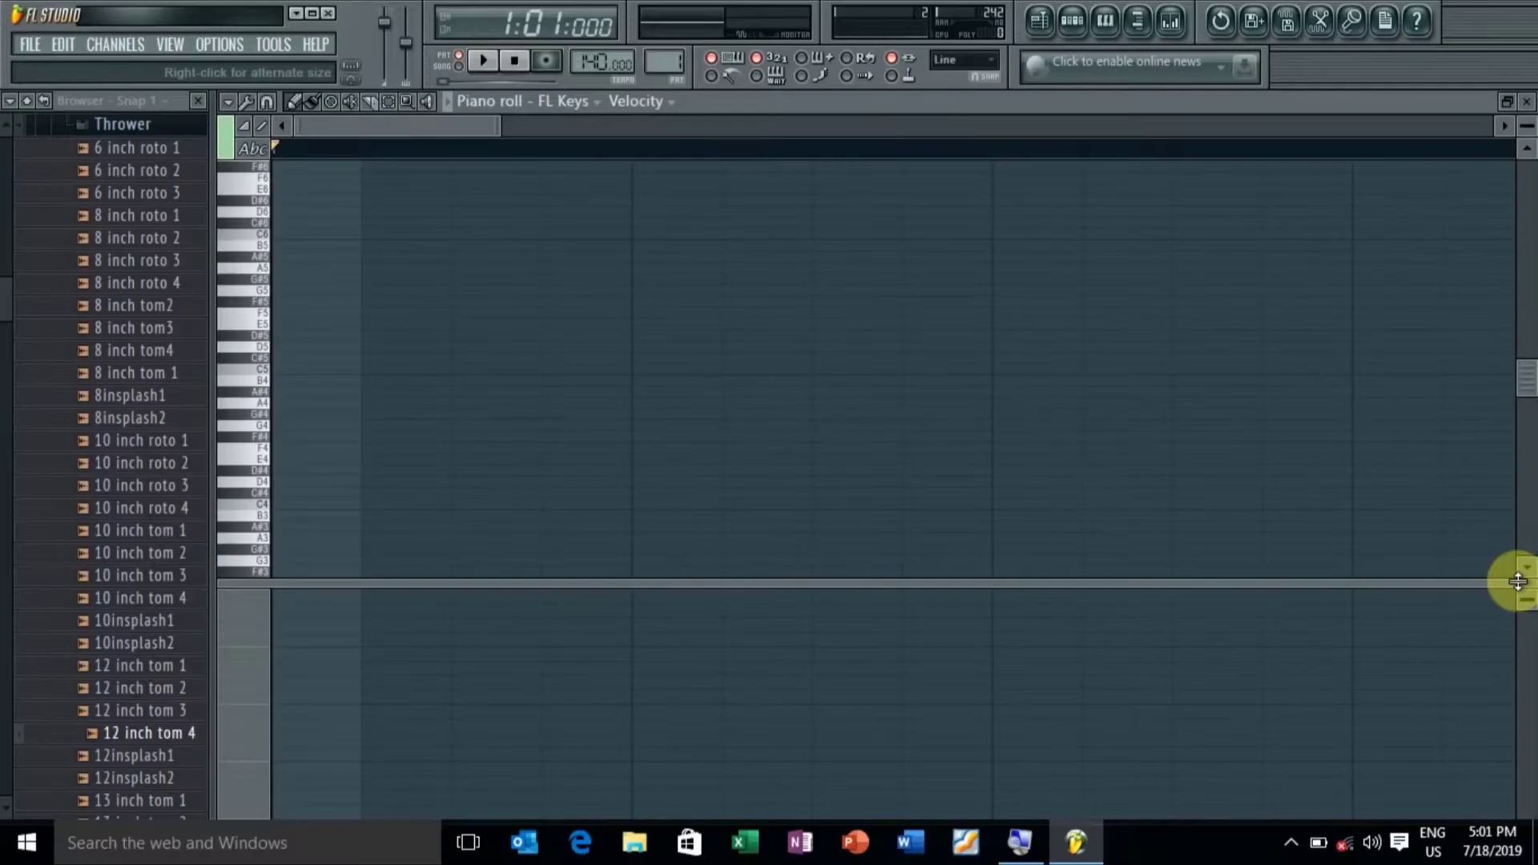
{"action": "left_click_drag", "start_coordinate": [1517, 582], "coordinate": [1524, 744]}
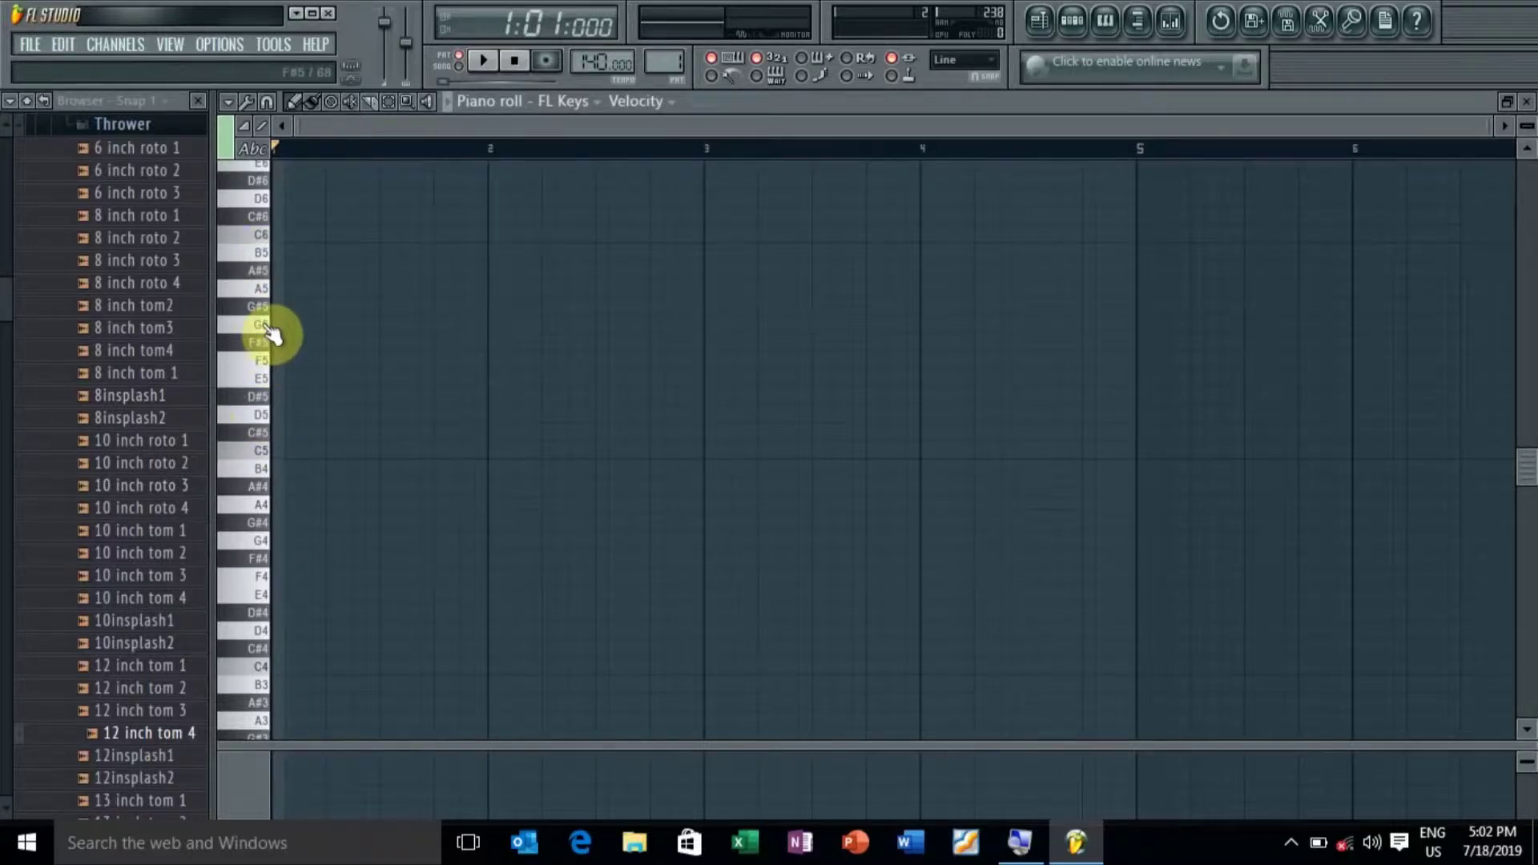
Draw an 8-step E5 note from the start of bar 1, add an overlapping 8-step G5 note at step 5, and play them
{"action": "left_click", "coordinate": [273, 378]}
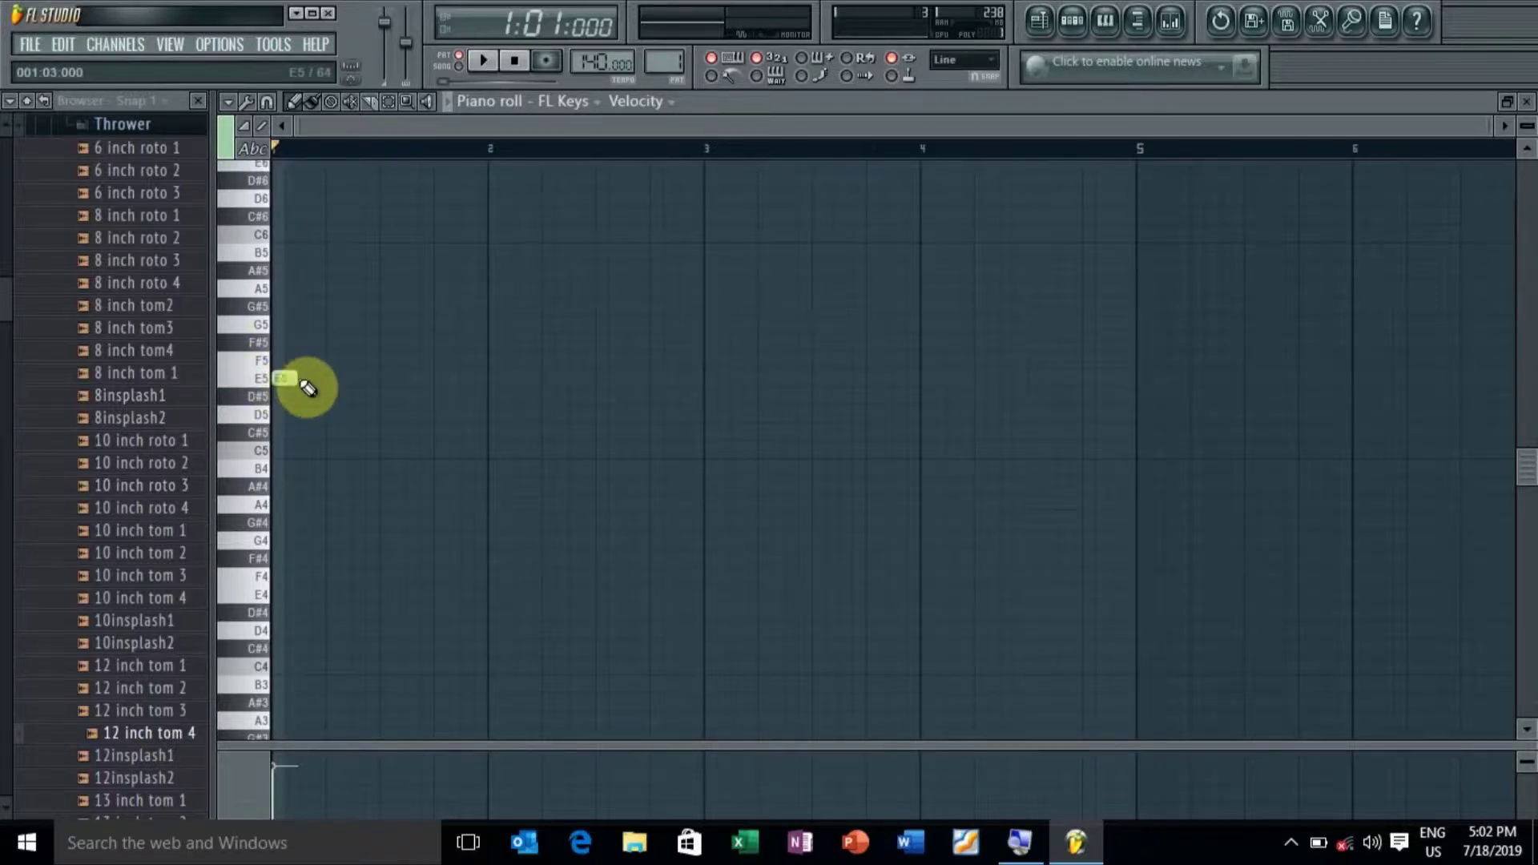
{"action": "left_click_drag", "start_coordinate": [295, 377], "coordinate": [374, 382]}
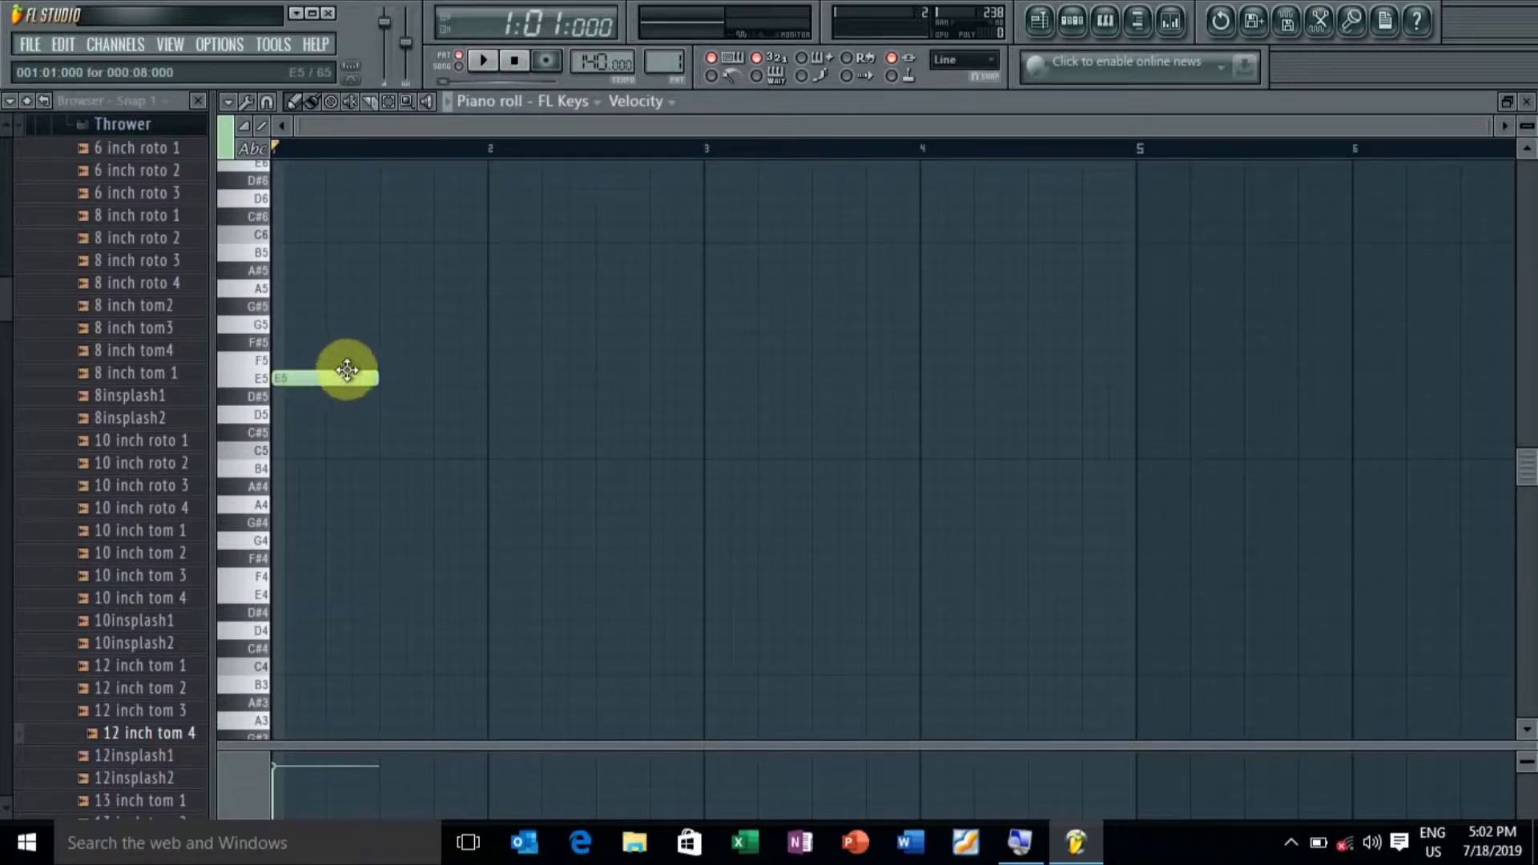
{"action": "left_click", "coordinate": [330, 323]}
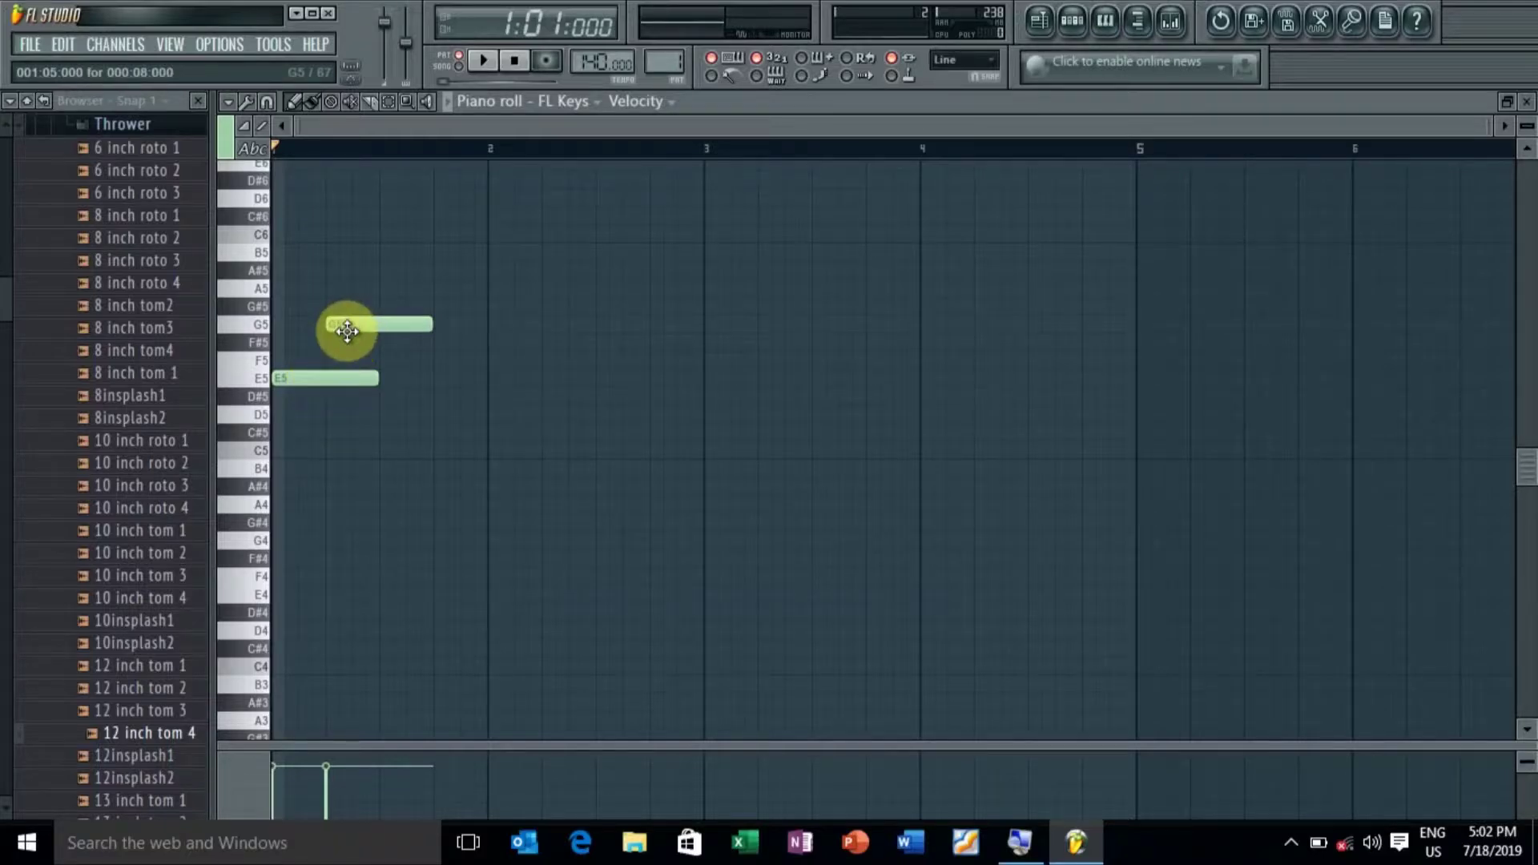
{"action": "key", "text": "space"}
{"action": "key", "text": "space"}
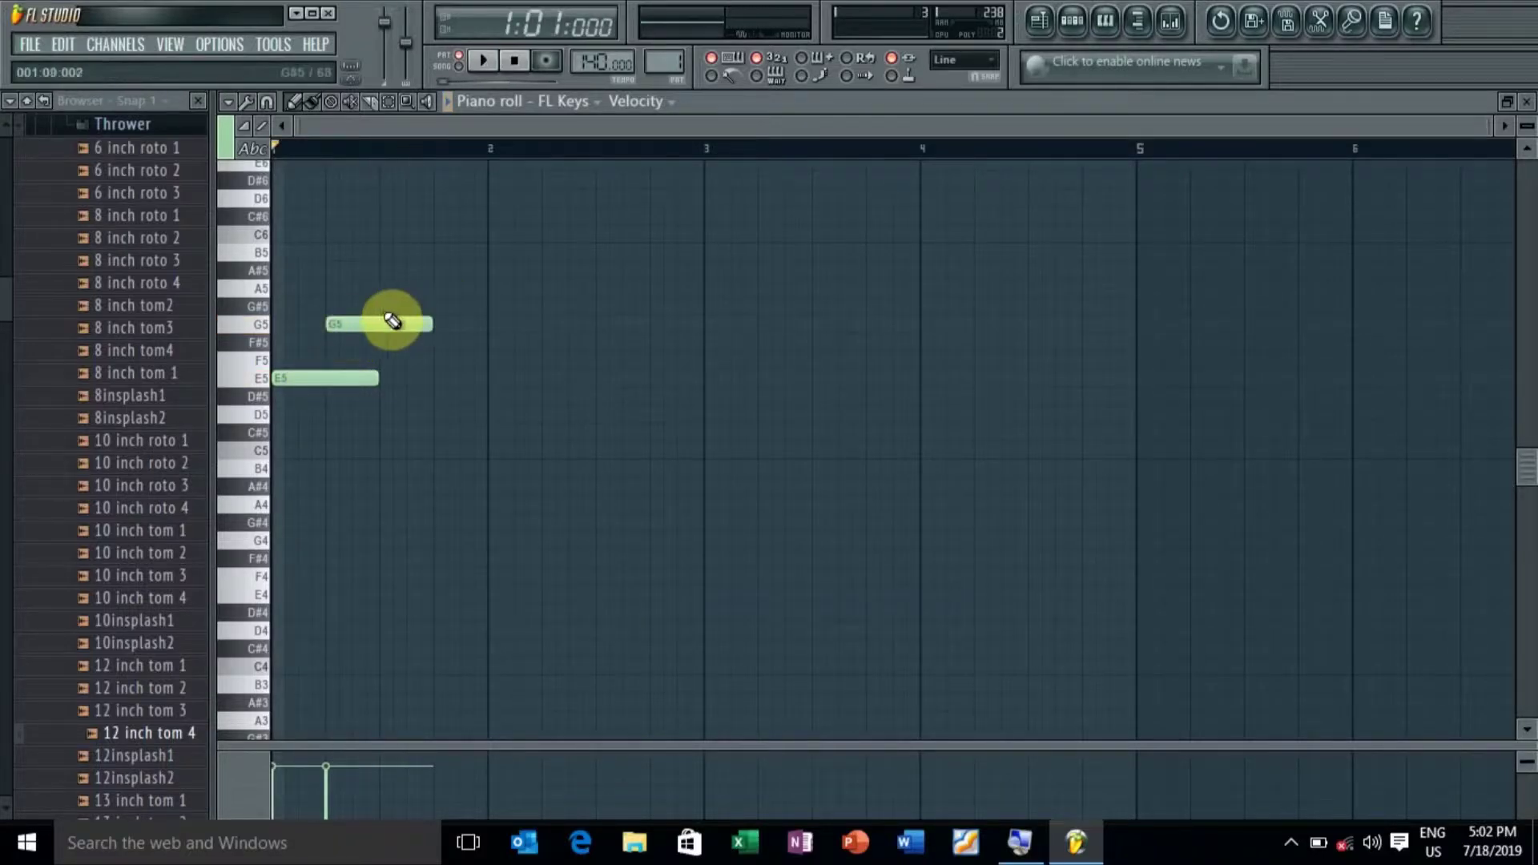
Replace the G5 note with a slide note of the same pitch and position, and play the pattern
{"action": "right_click", "coordinate": [373, 322]}
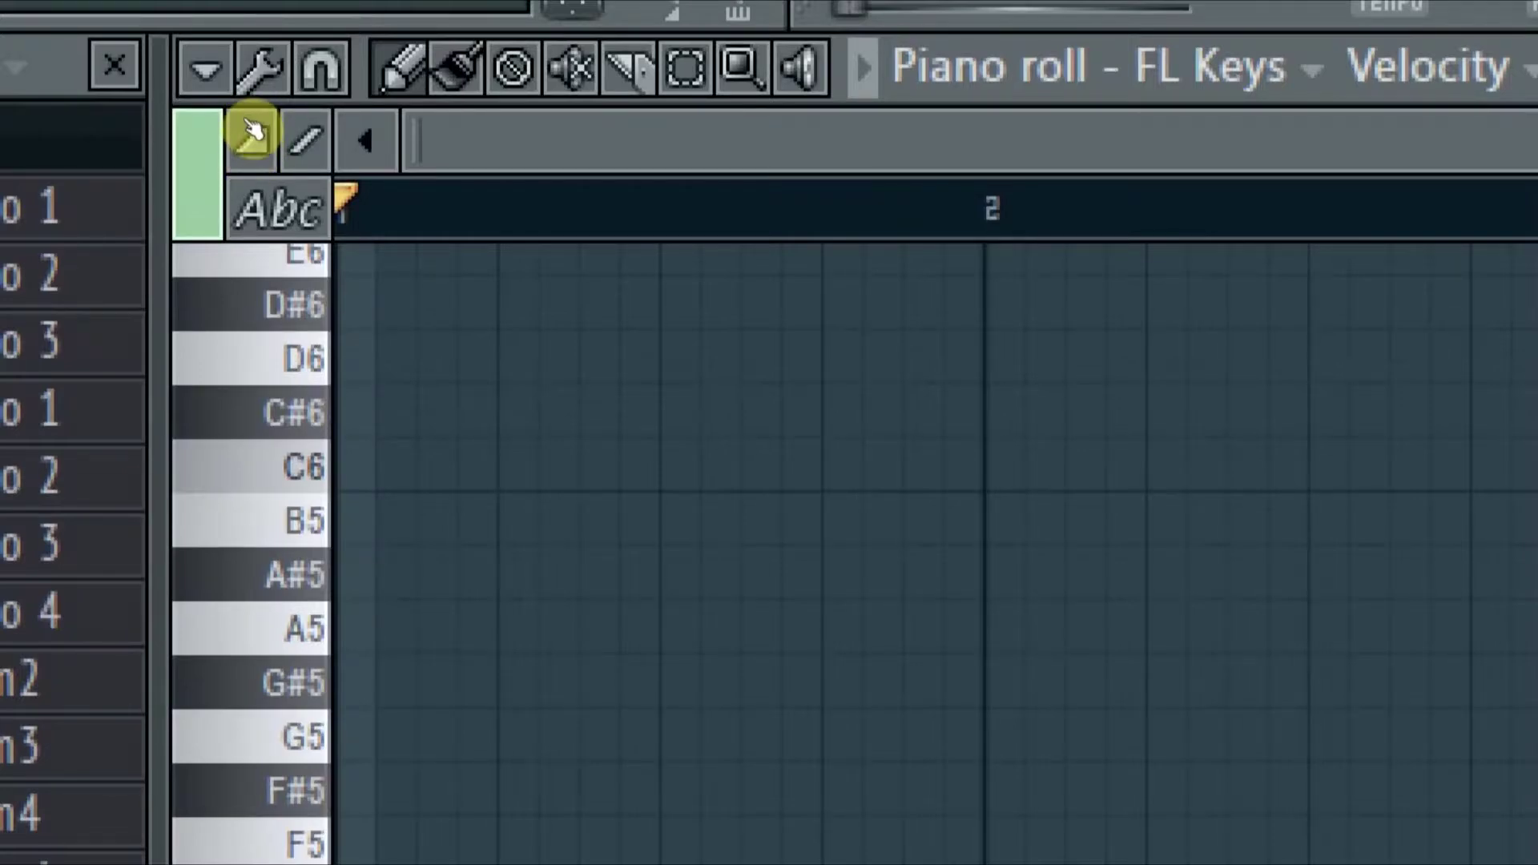
{"action": "left_click", "coordinate": [253, 133]}
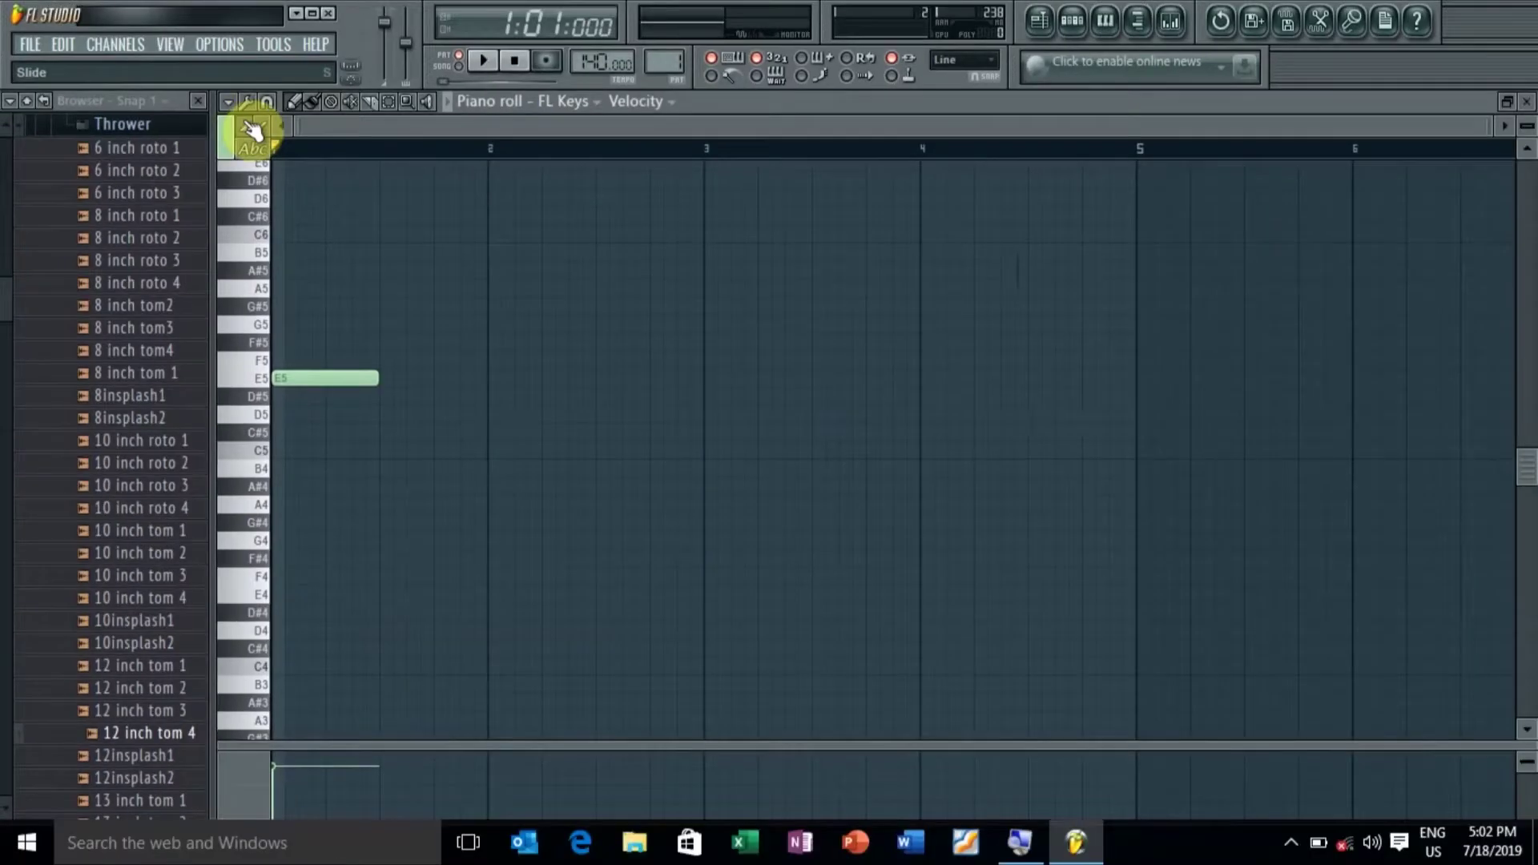
{"action": "left_click", "coordinate": [327, 324]}
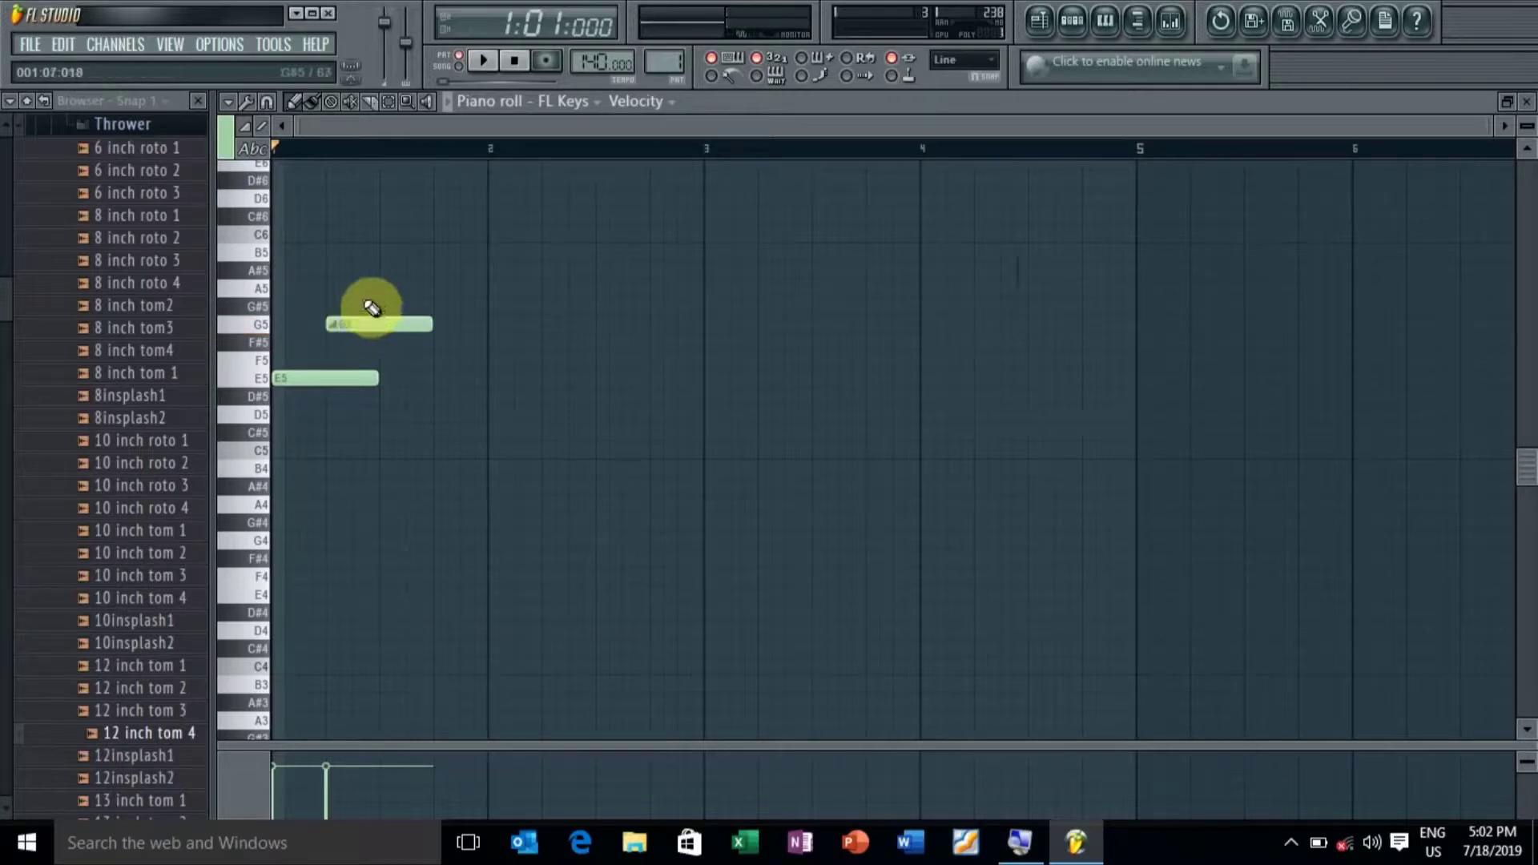
{"action": "key", "text": "space"}
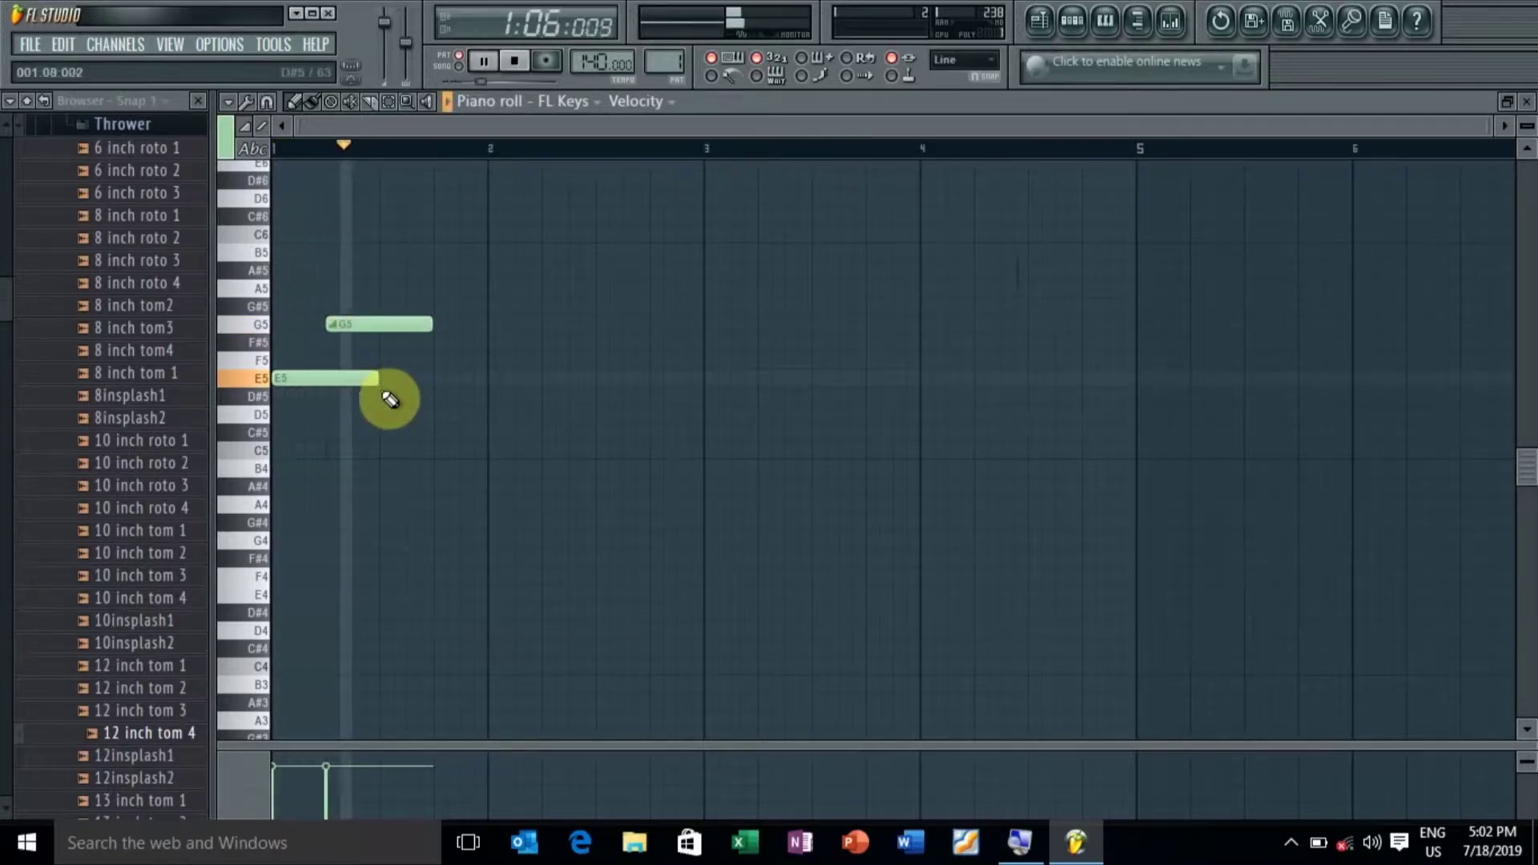
{"action": "key", "text": "space"}
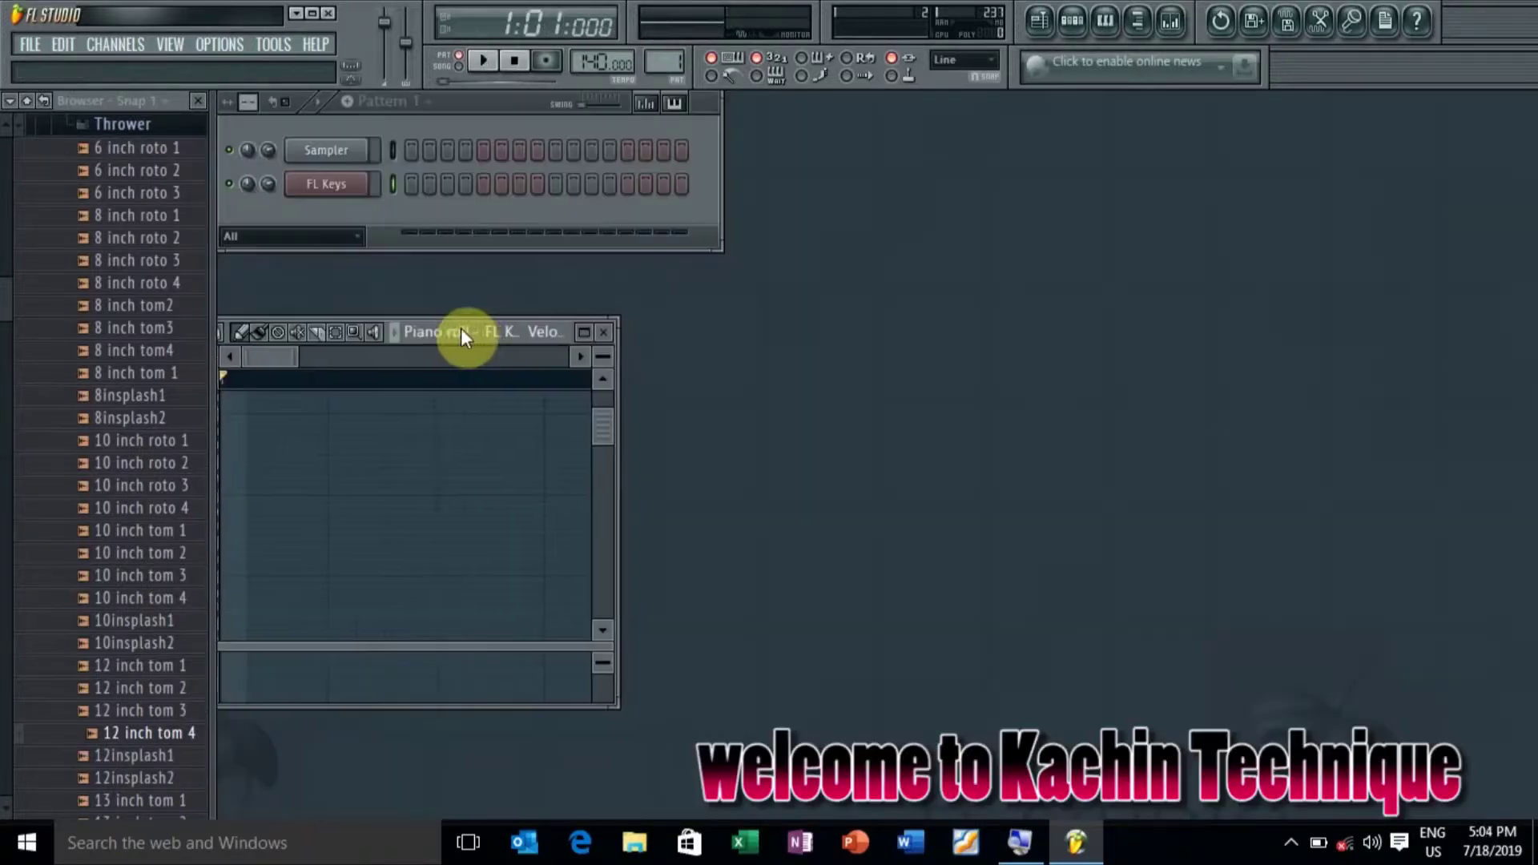
Show the miscellaneous FL Keys channel settings without the plugin window and enable Mono under Polyphony
{"action": "left_click_drag", "start_coordinate": [459, 329], "coordinate": [570, 324]}
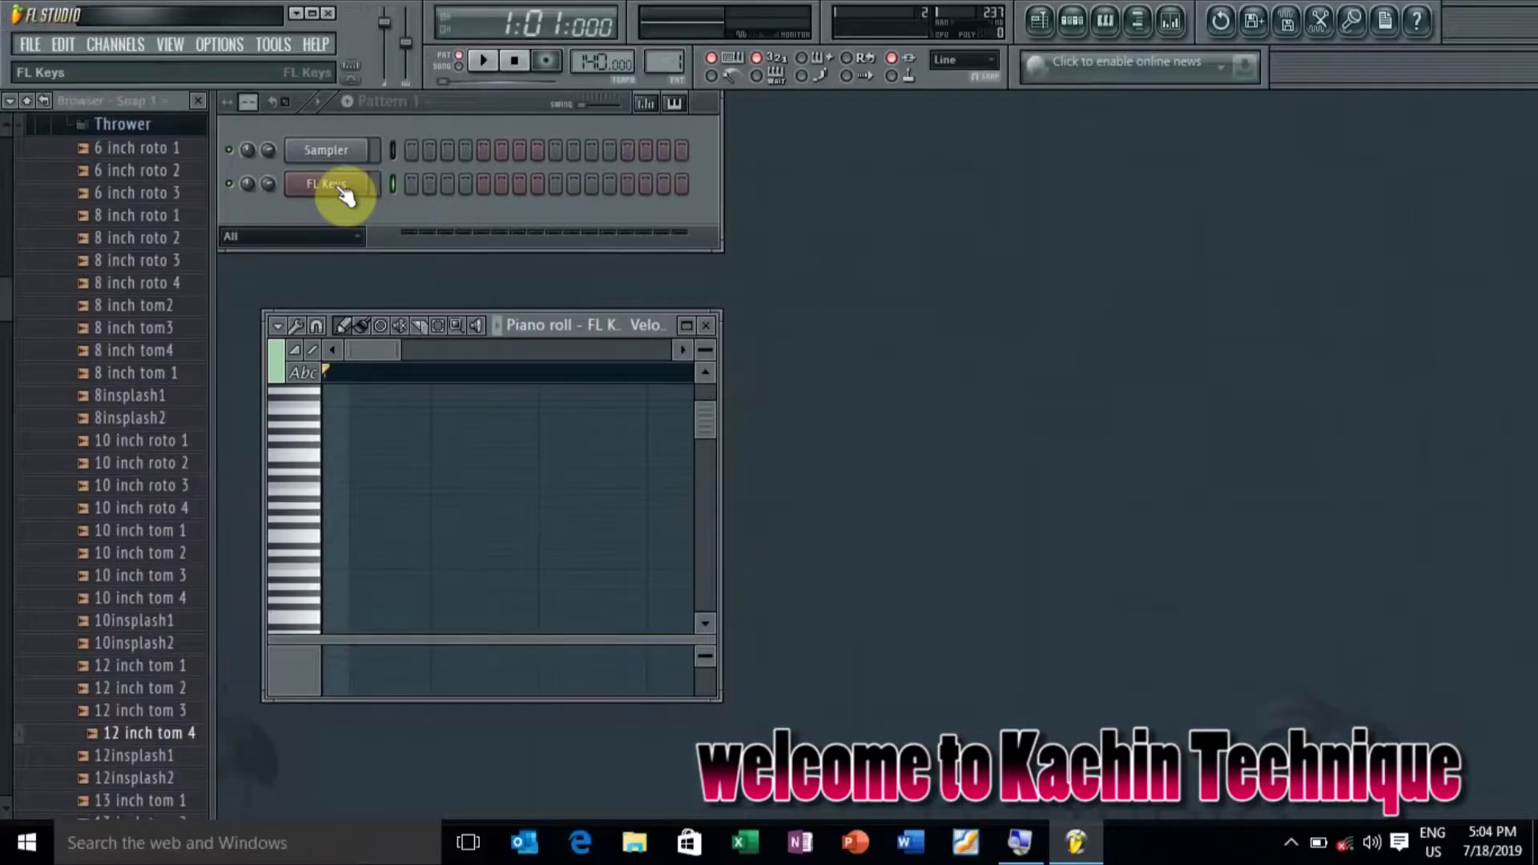
{"action": "left_click", "coordinate": [344, 195]}
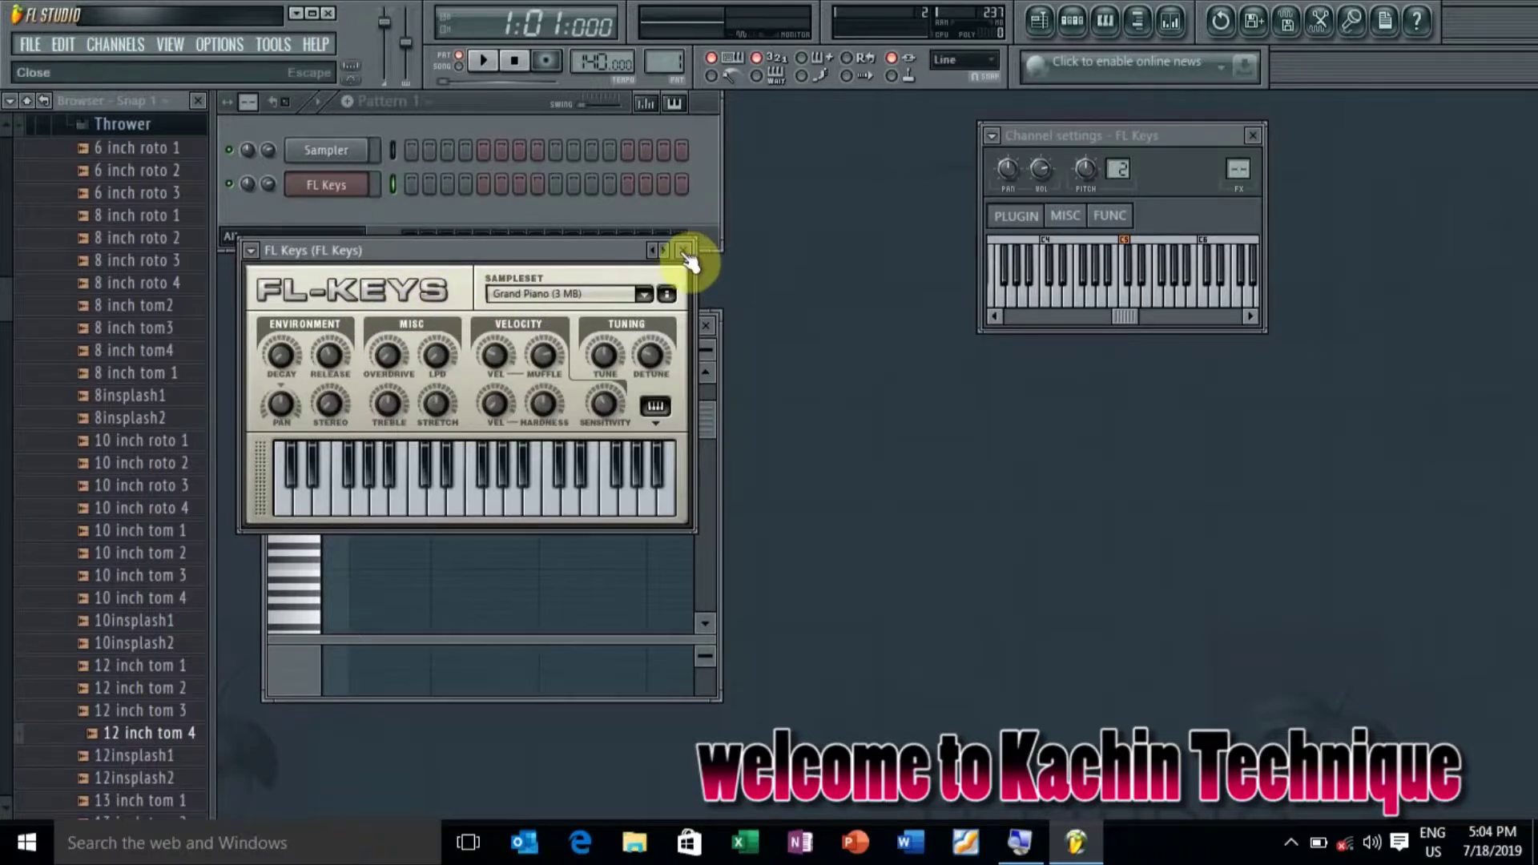
{"action": "left_click", "coordinate": [684, 251]}
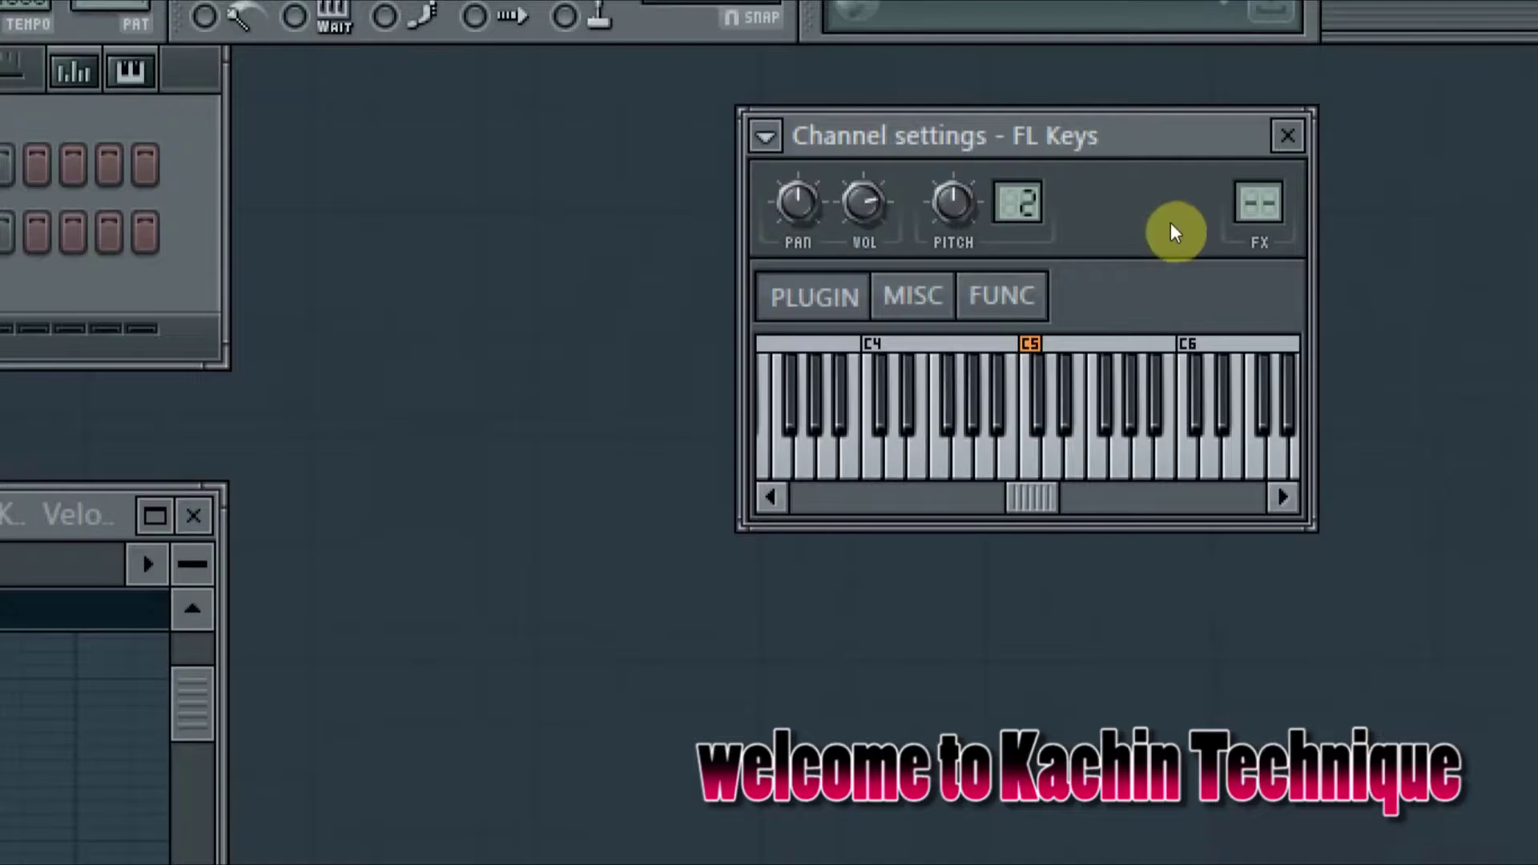
{"action": "left_click_drag", "start_coordinate": [1031, 233], "coordinate": [1076, 234]}
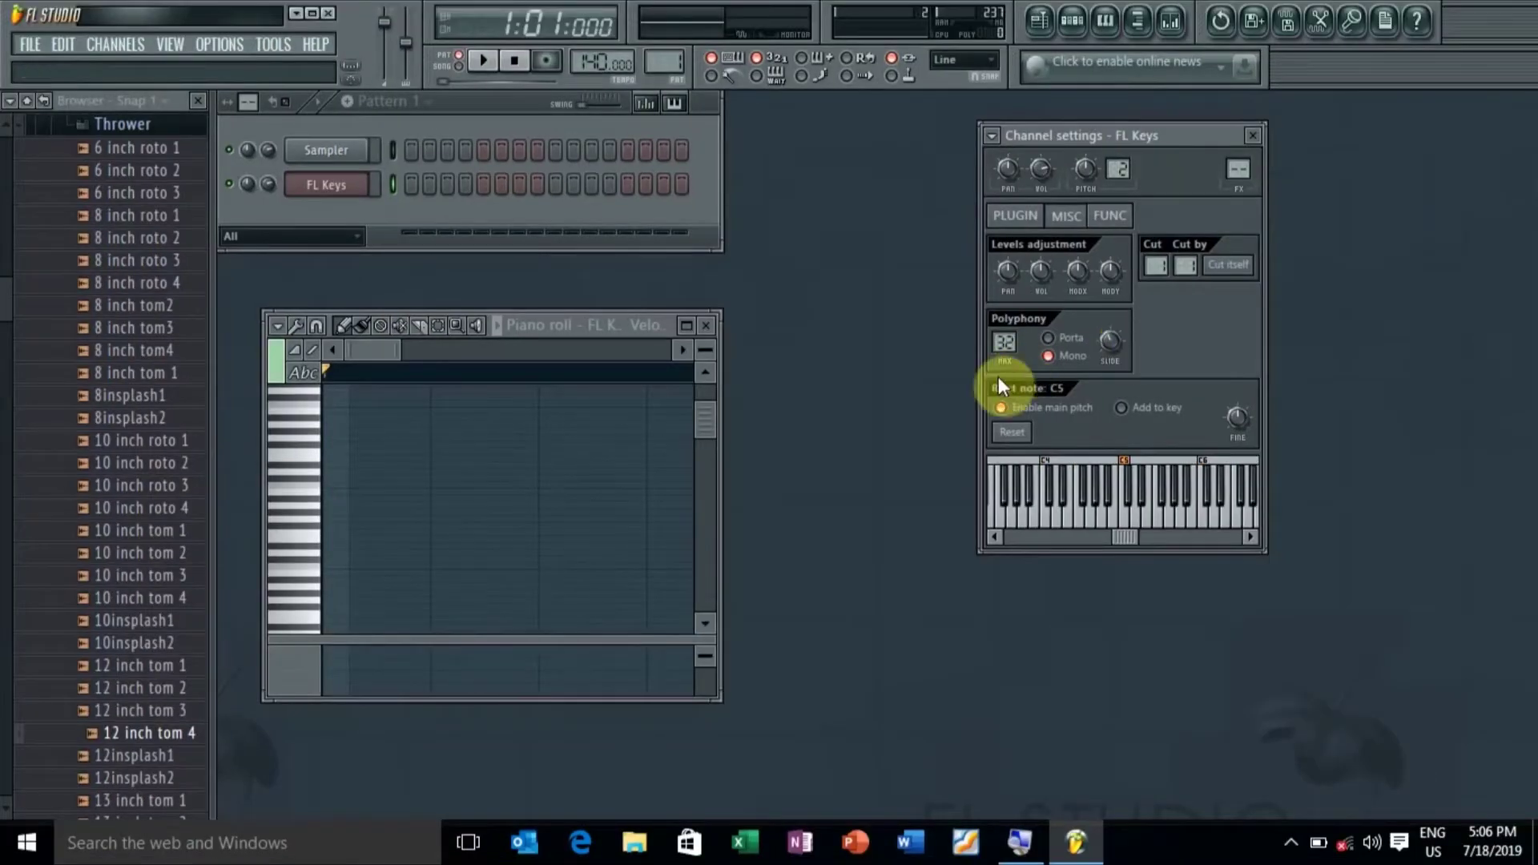
In the enlarged piano roll, draw a one-bar E5 note from the start of bar 1 and an overlapping one-bar G5 note
{"action": "left_click", "coordinate": [685, 325]}
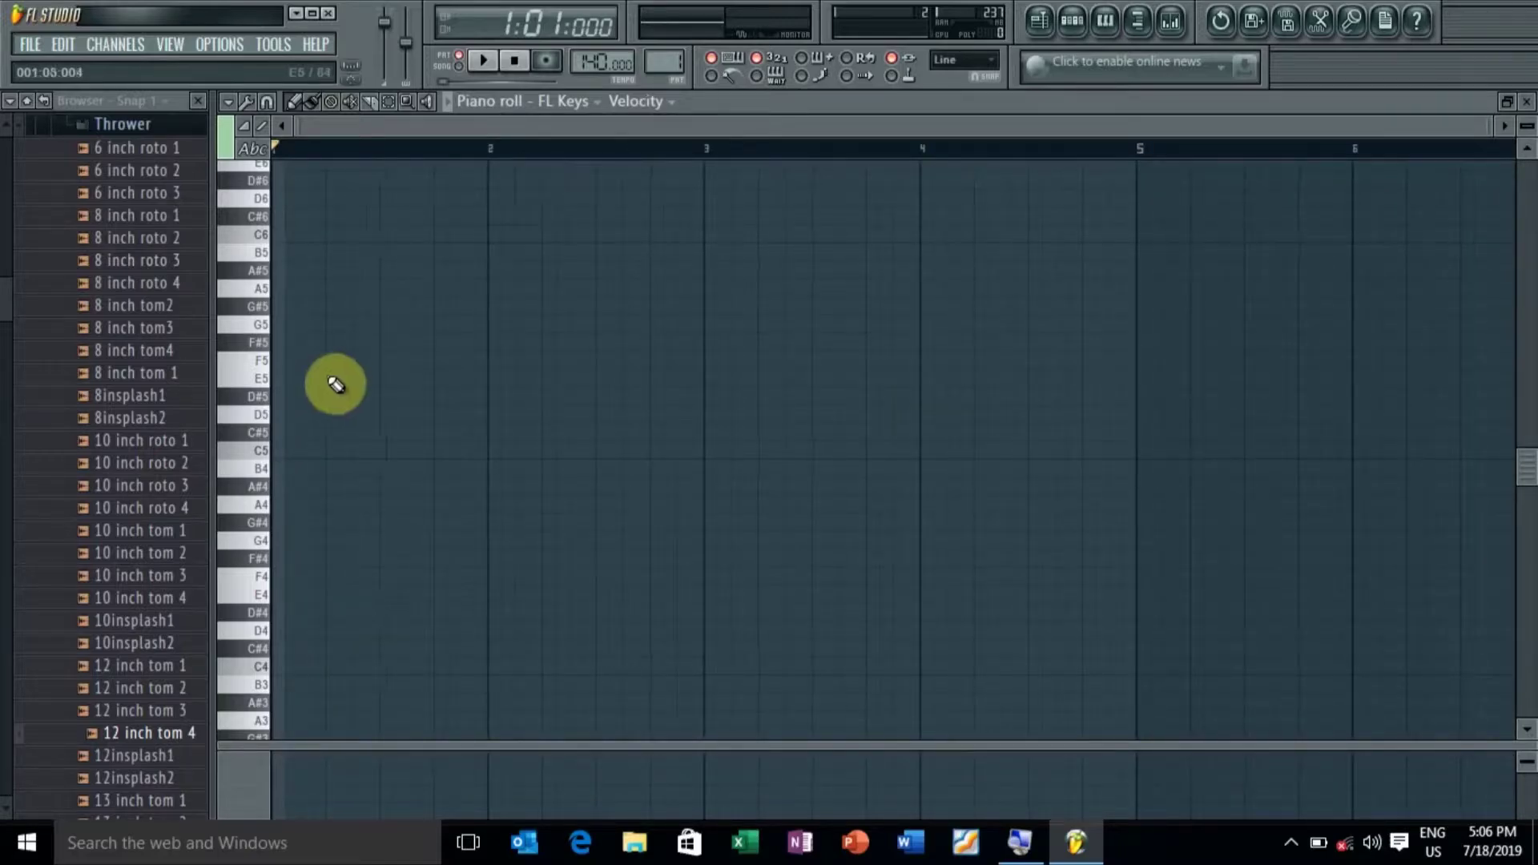
{"action": "left_click", "coordinate": [277, 376]}
{"action": "left_click_drag", "start_coordinate": [374, 376], "coordinate": [481, 384]}
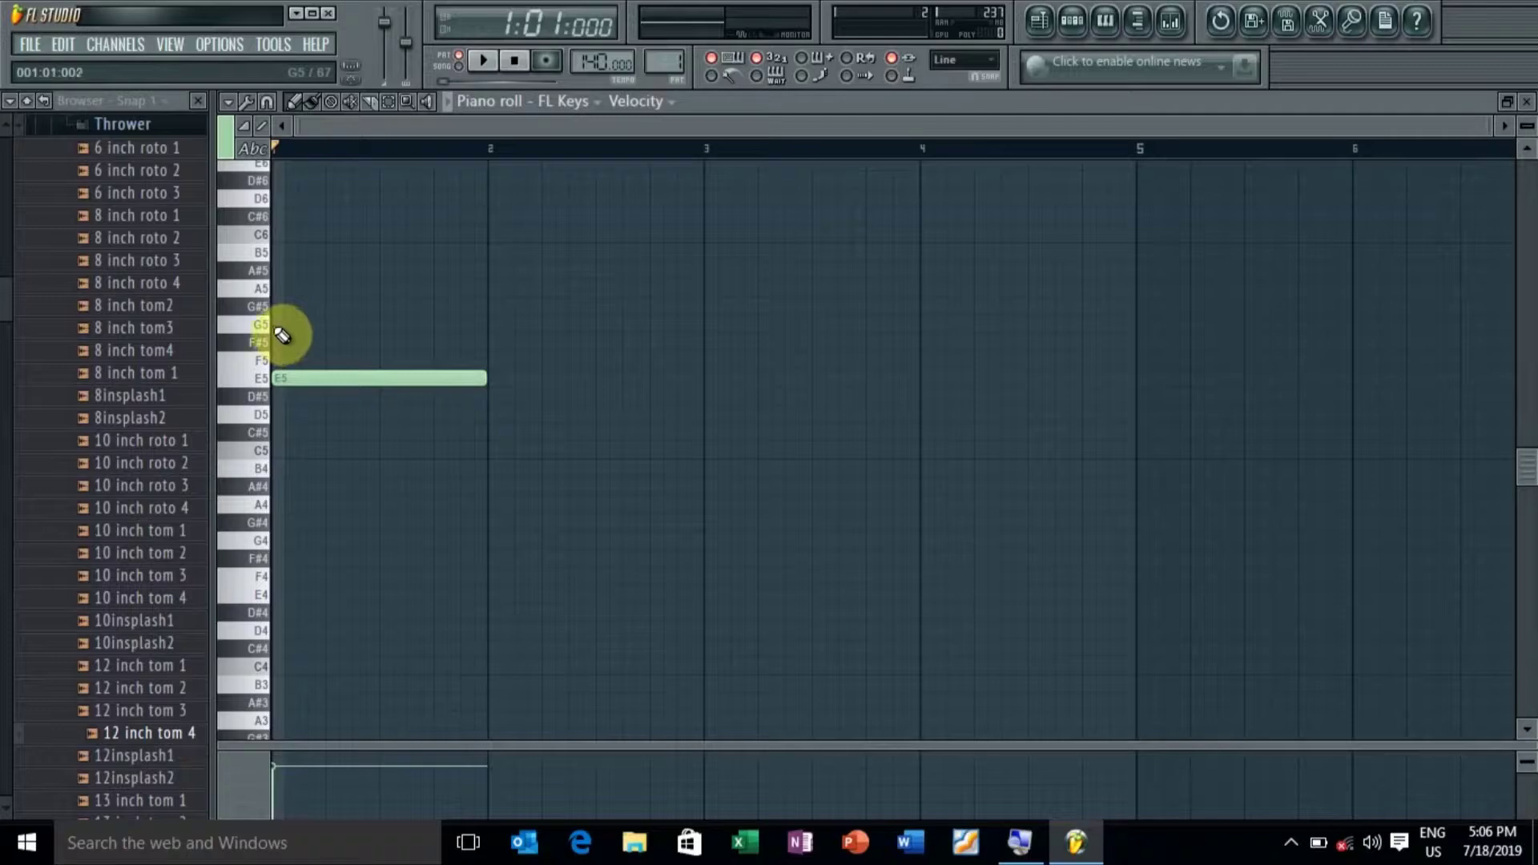
{"action": "left_click", "coordinate": [279, 325]}
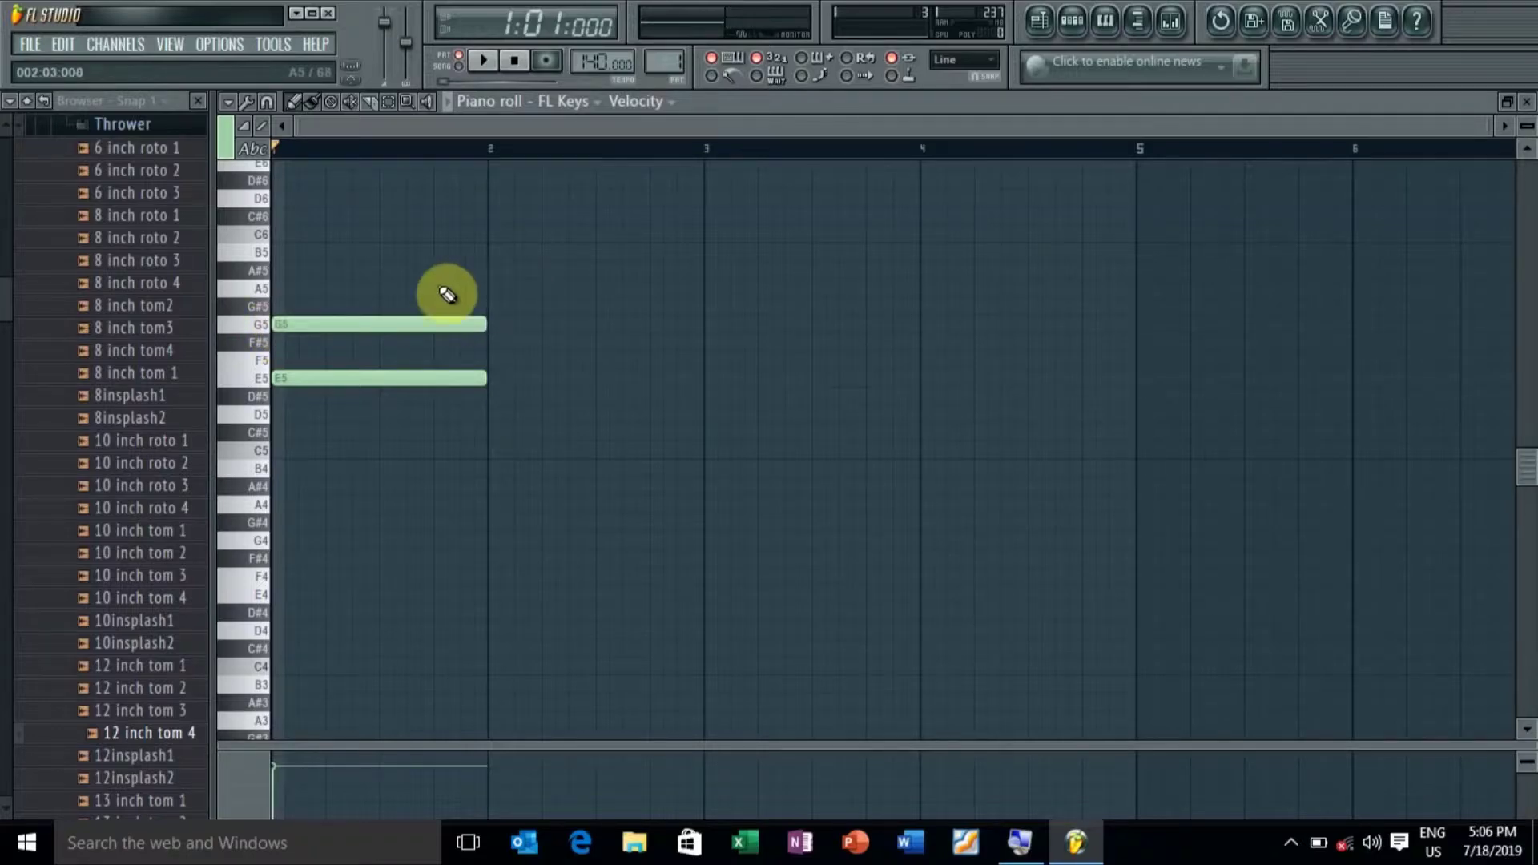
{"action": "left_click", "coordinate": [403, 307]}
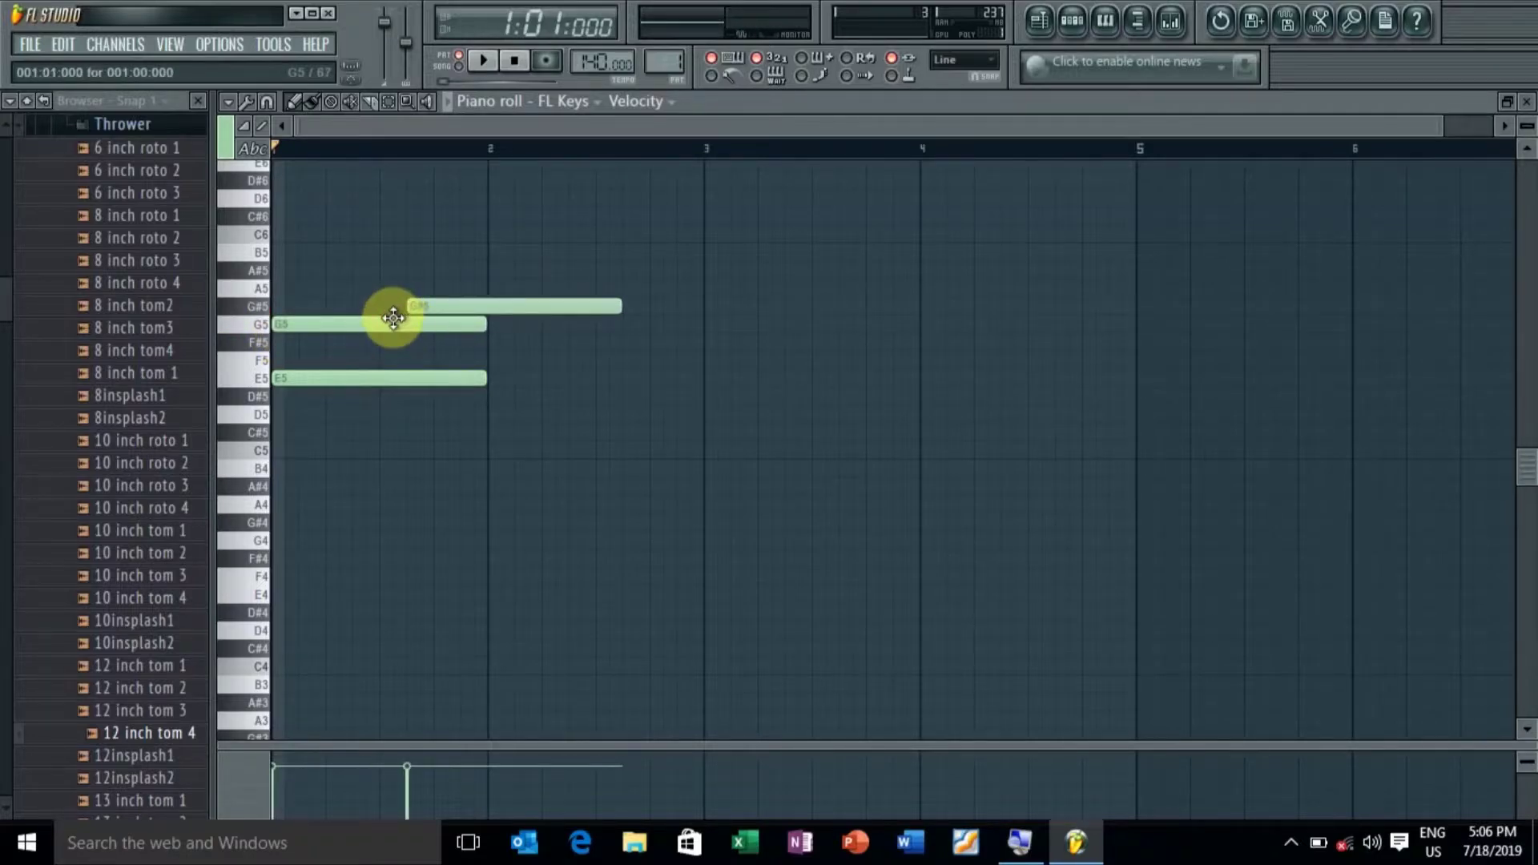
{"action": "right_click", "coordinate": [391, 322]}
{"action": "left_click_drag", "start_coordinate": [447, 305], "coordinate": [407, 326]}
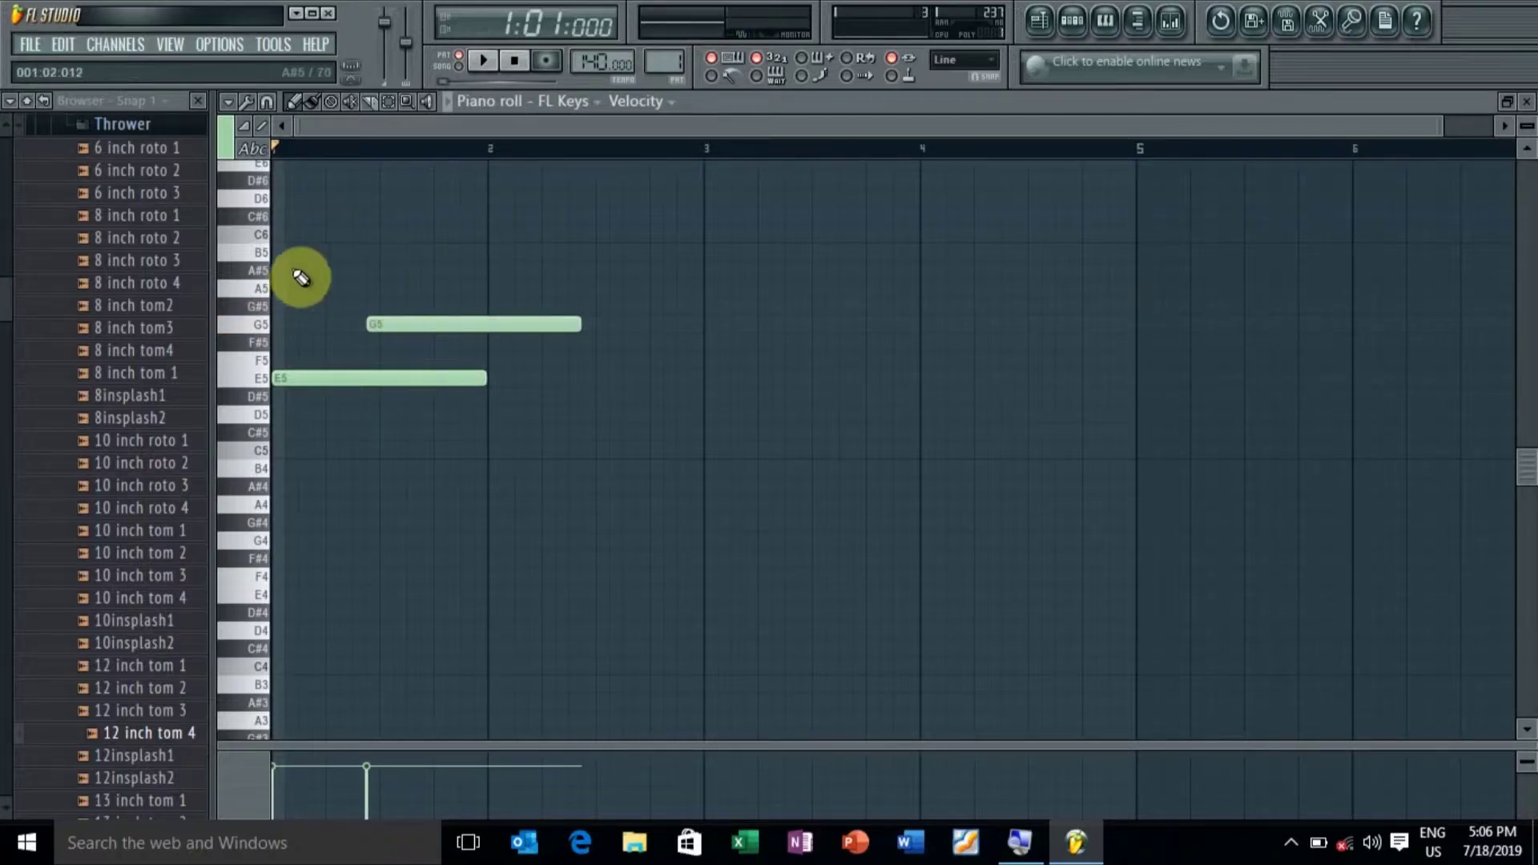
Add one-bar notes D5 in bar 2, G5 at bar 4 and an overlapping E5 late in bar 4, and play the pattern
{"action": "left_click", "coordinate": [642, 418]}
{"action": "left_click", "coordinate": [922, 324]}
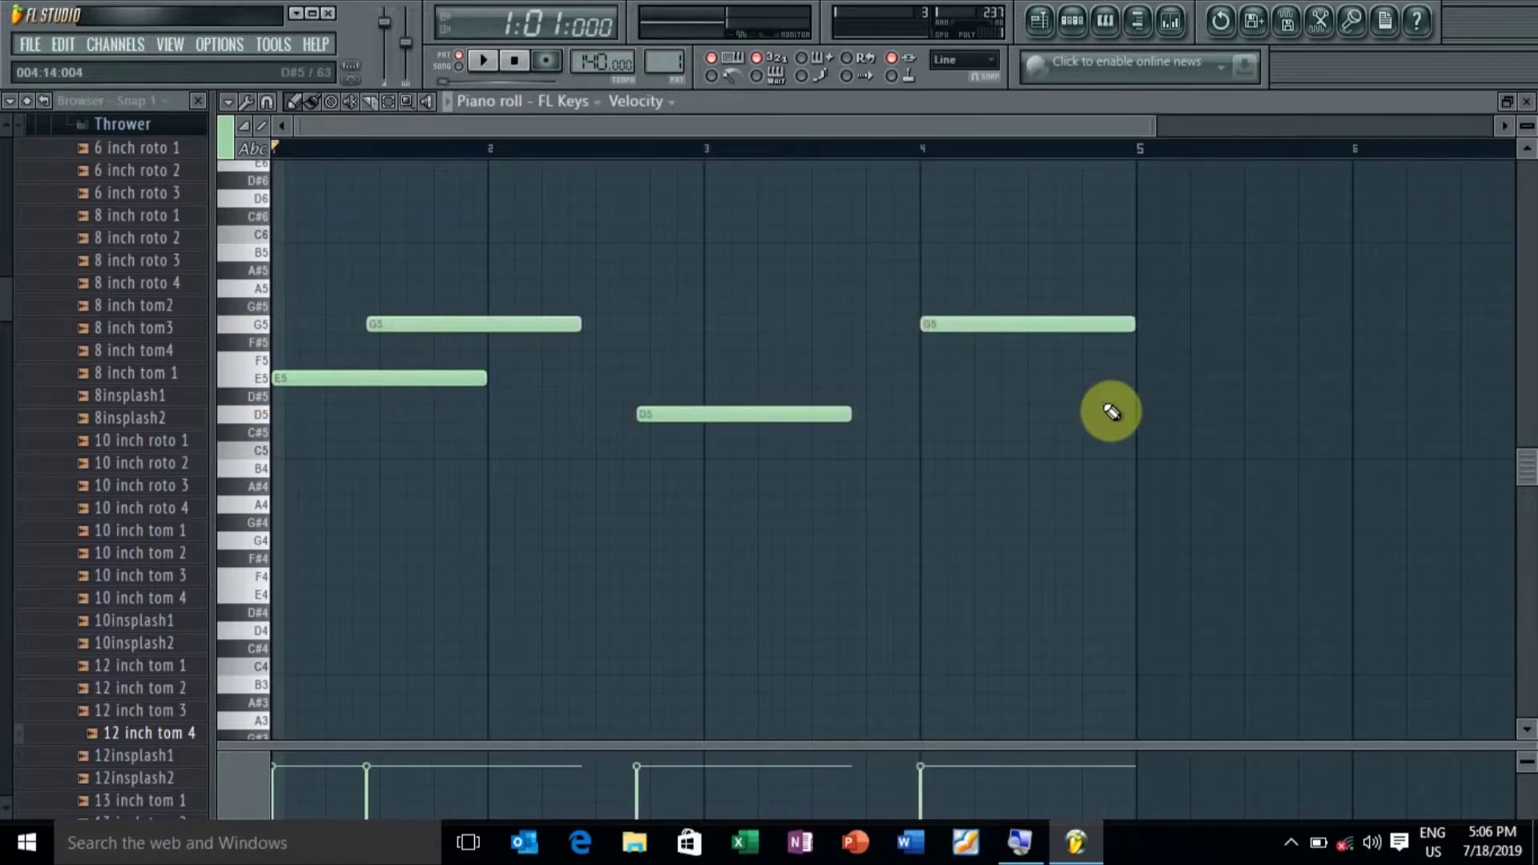
{"action": "left_click", "coordinate": [1086, 377]}
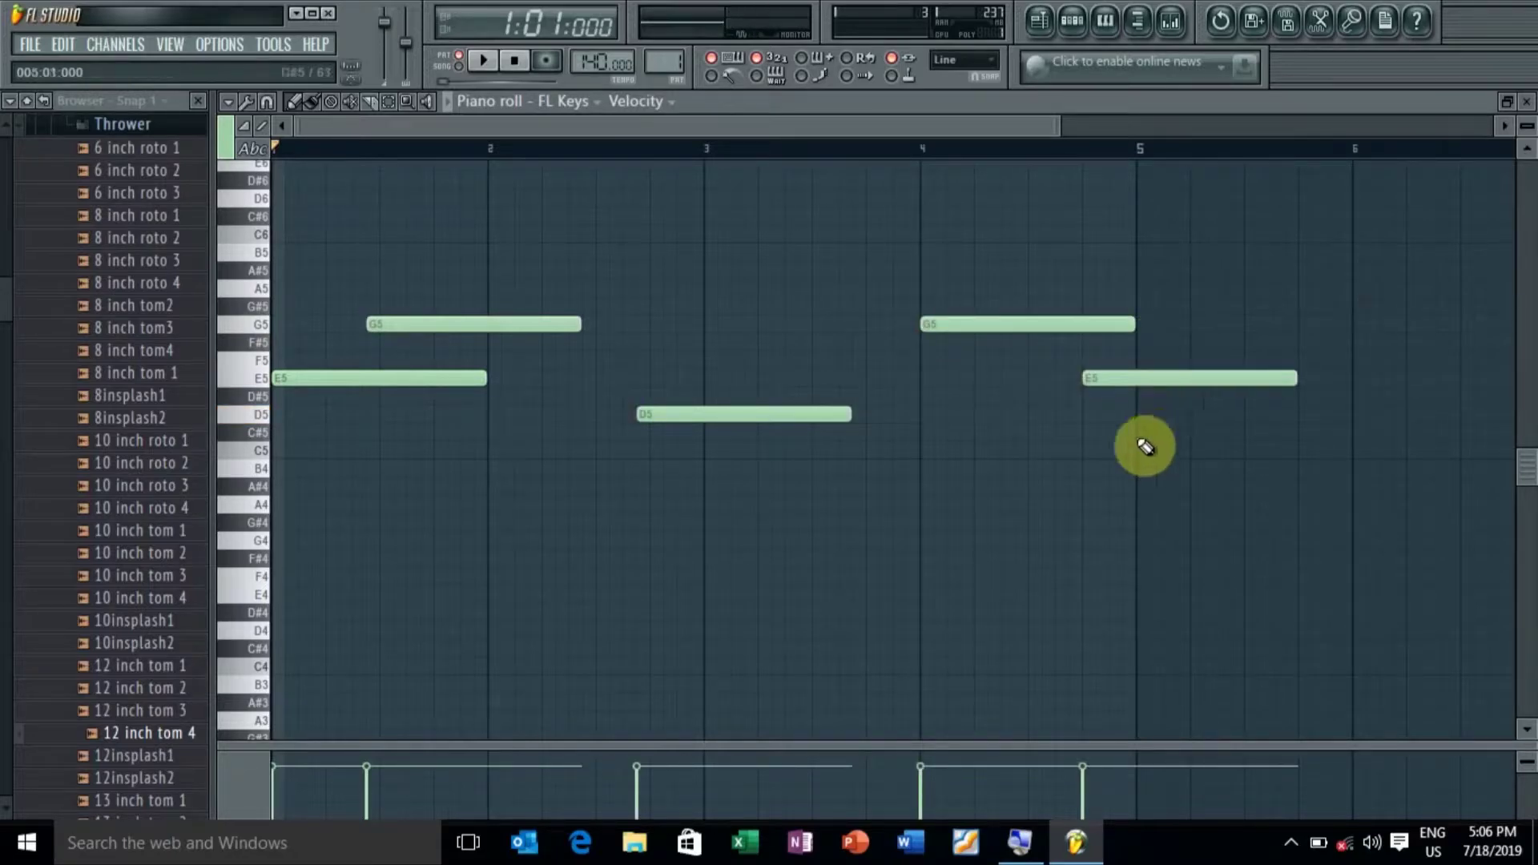
{"action": "key", "text": "space"}
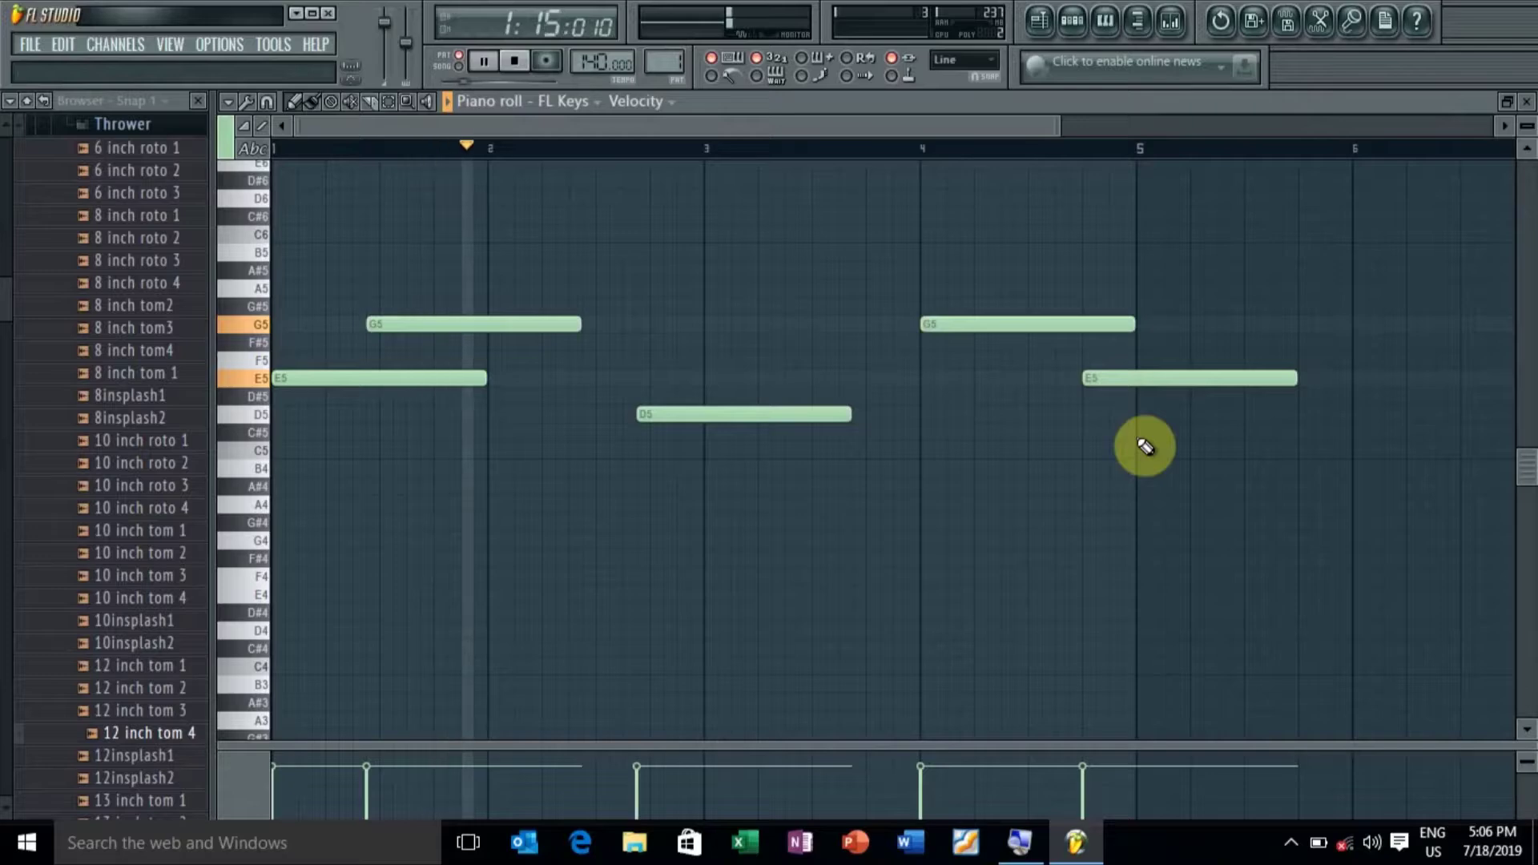
{"action": "key", "text": "XF86AudioRaiseVolume"}
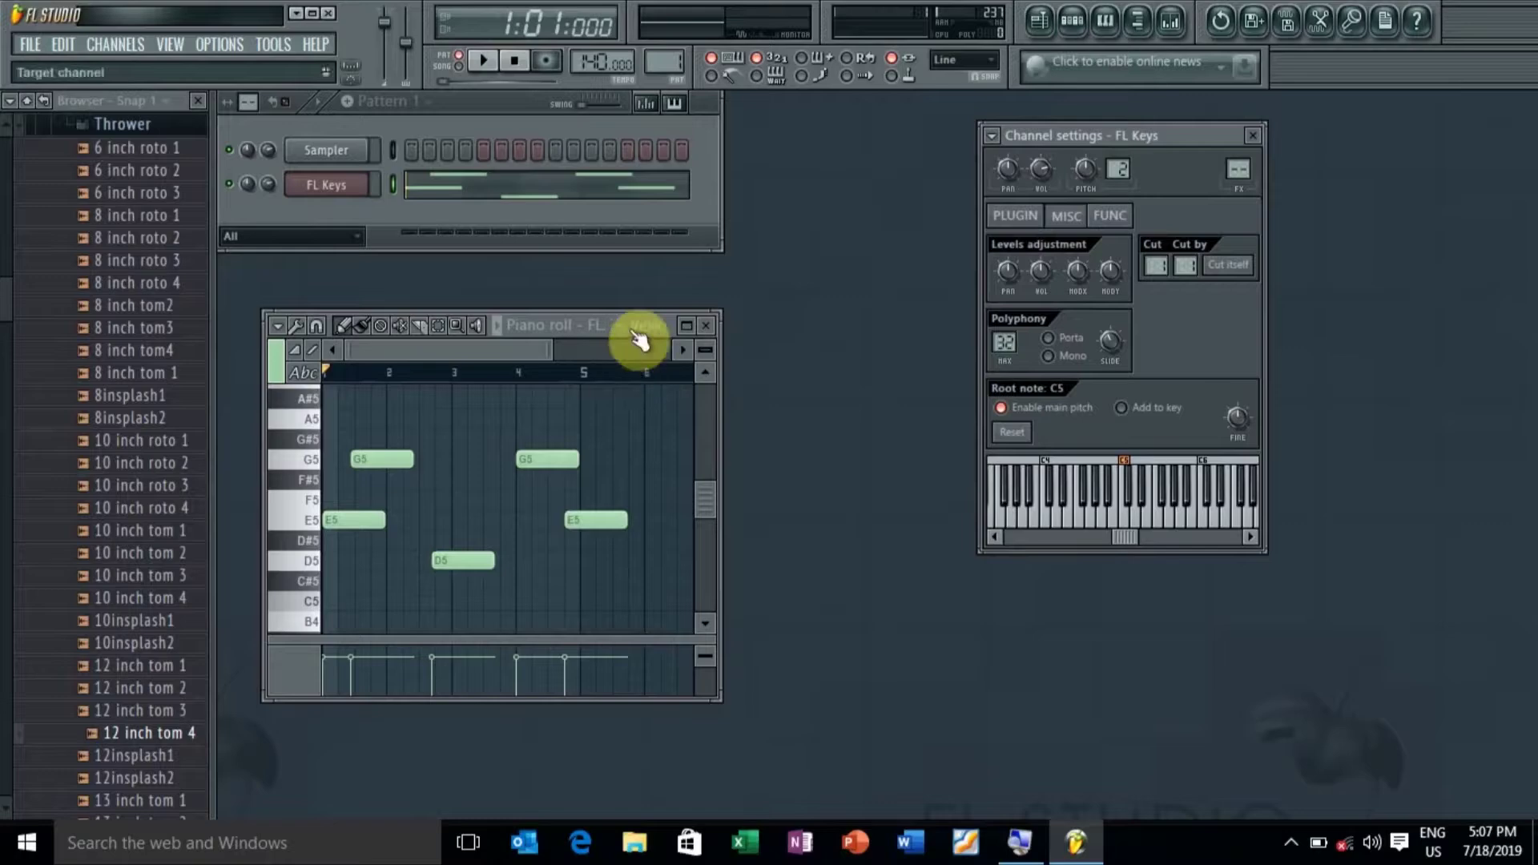
Enlarge the FL Keys piano roll and play the five-note pattern without Mono
{"action": "left_click", "coordinate": [687, 325]}
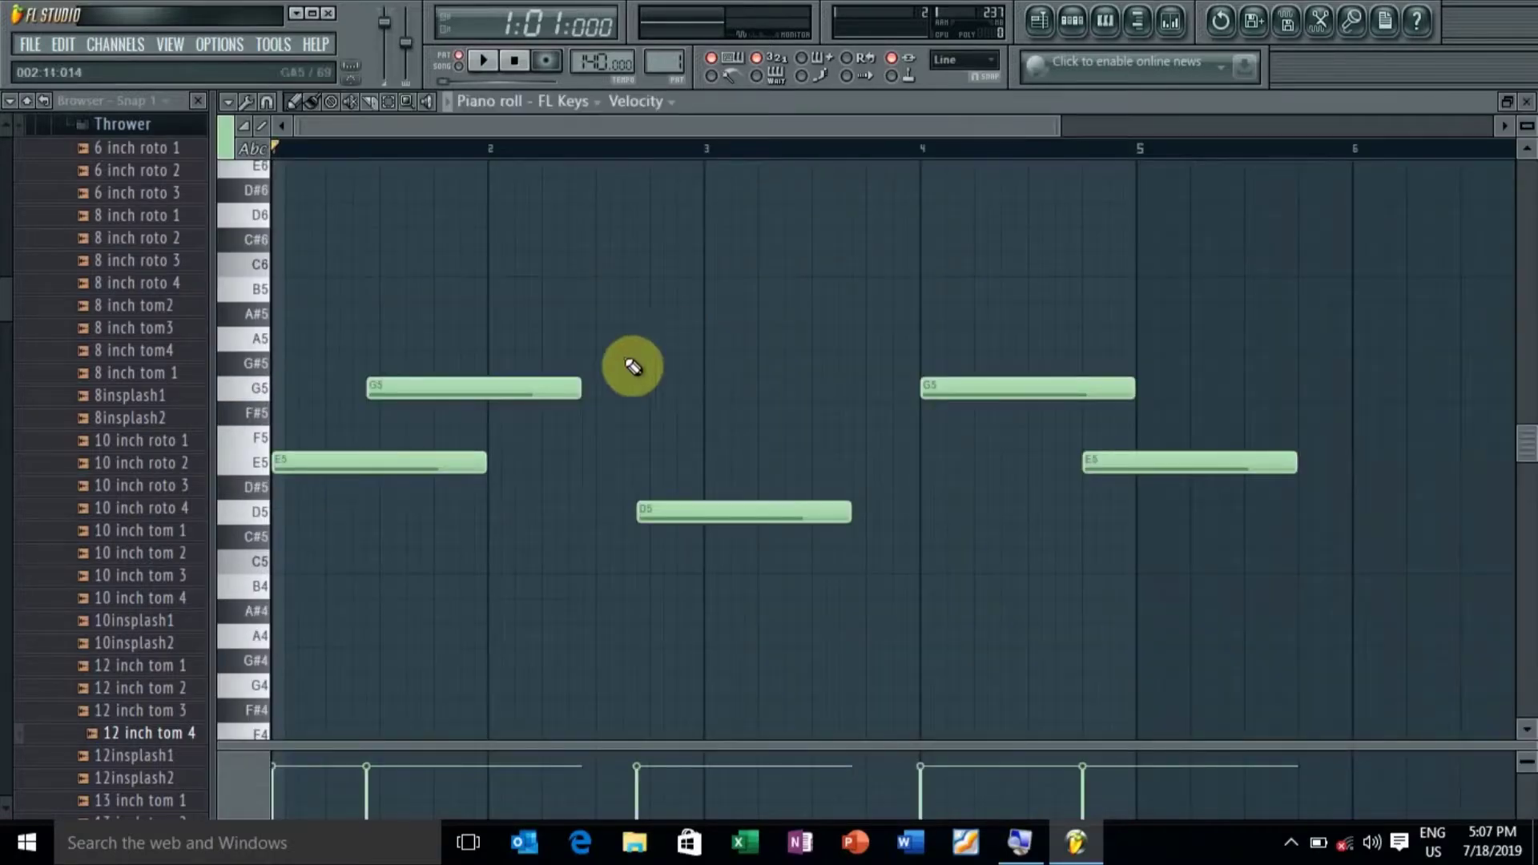
{"action": "key", "text": "space"}
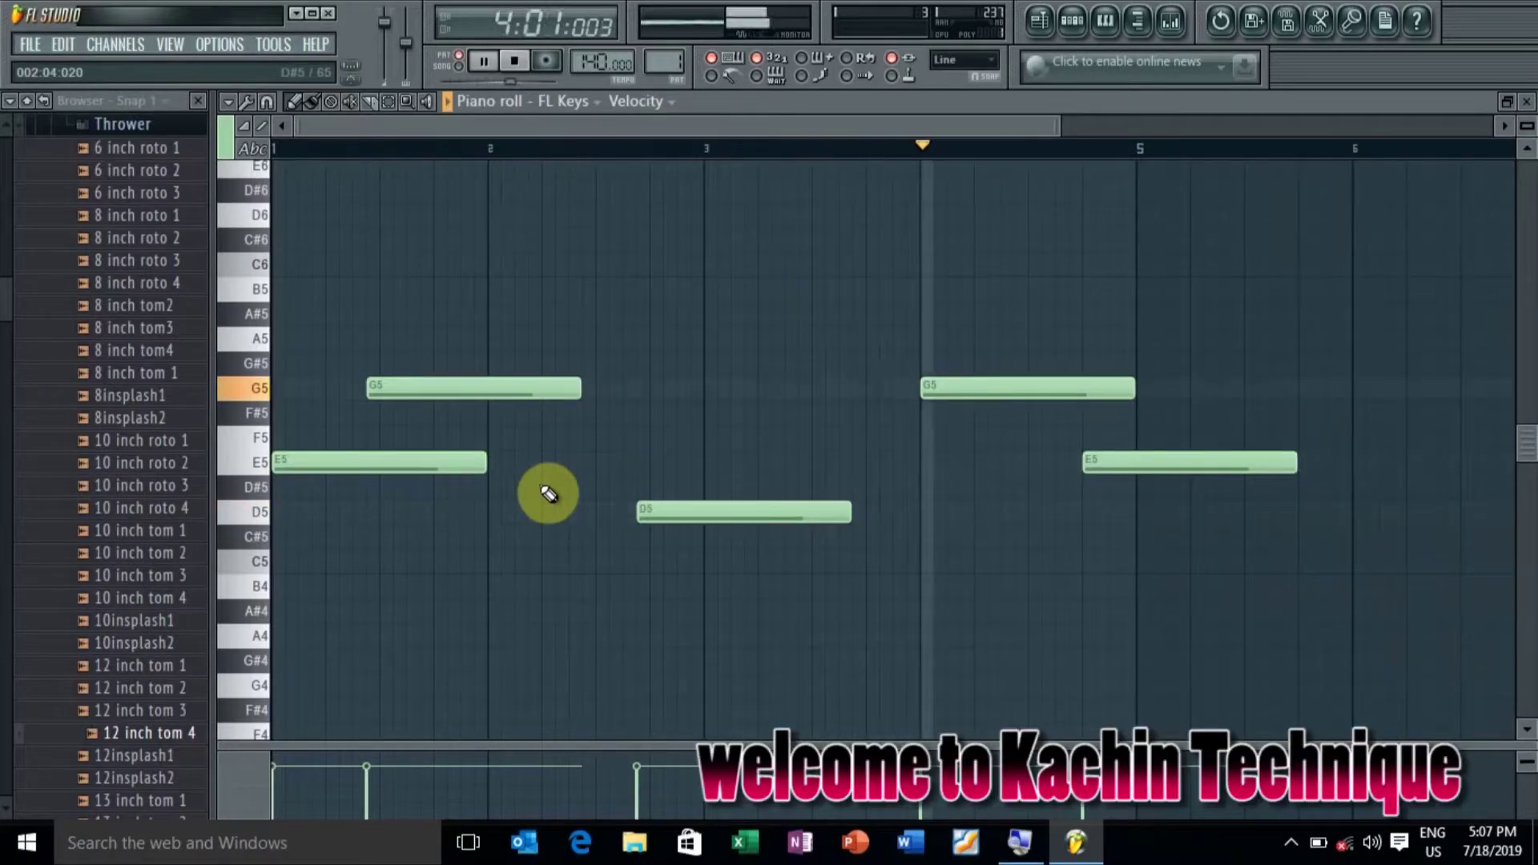
{"action": "key", "text": "space"}
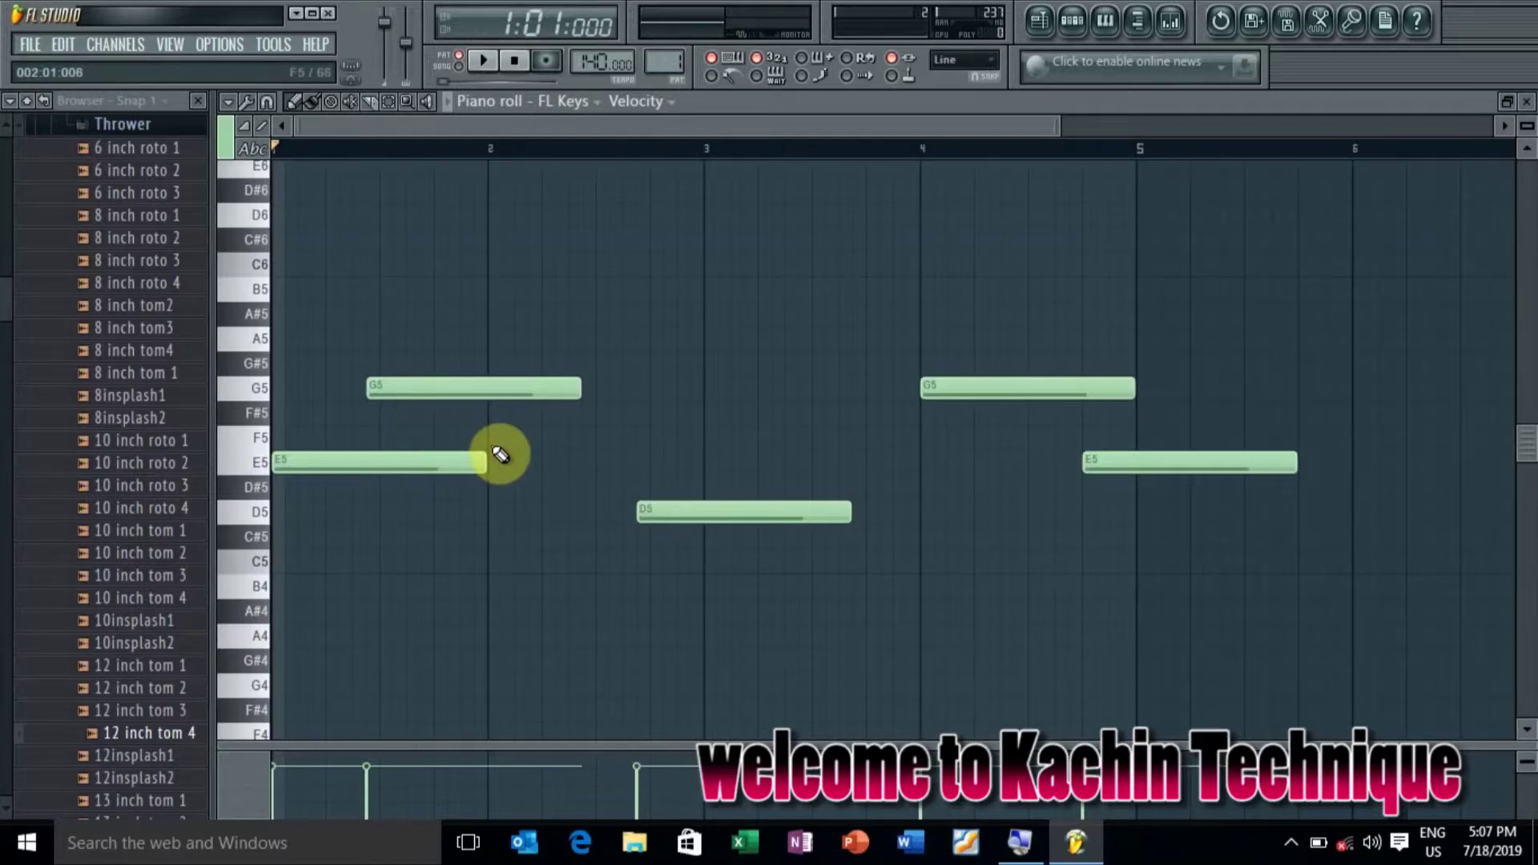
Clear all FL Keys notes, draw a two-bar D6 note from the start of bar 1, and play it
{"action": "key", "text": "Delete"}
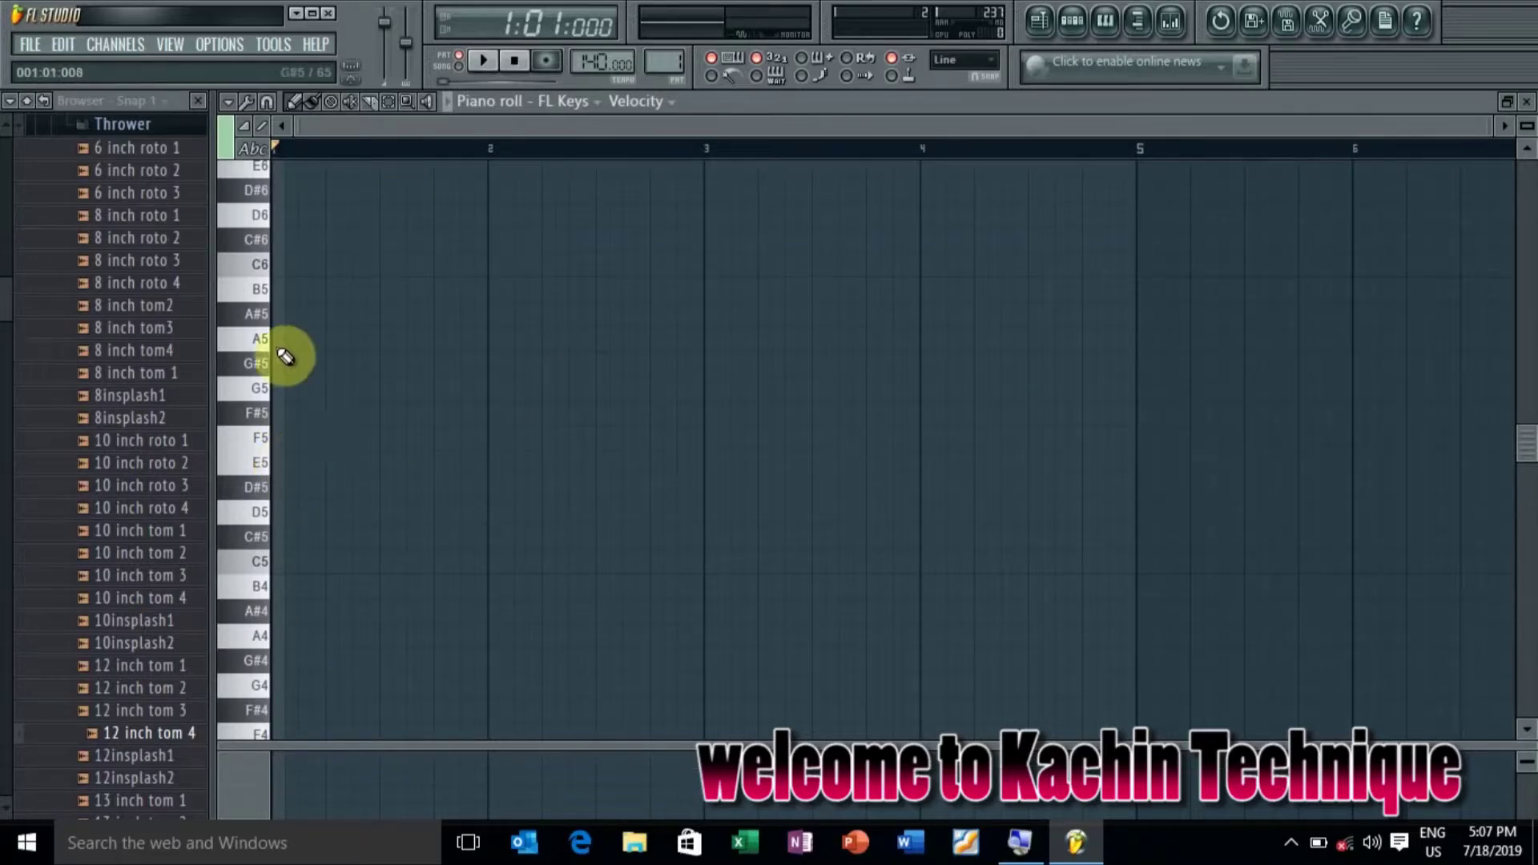
{"action": "left_click", "coordinate": [282, 218]}
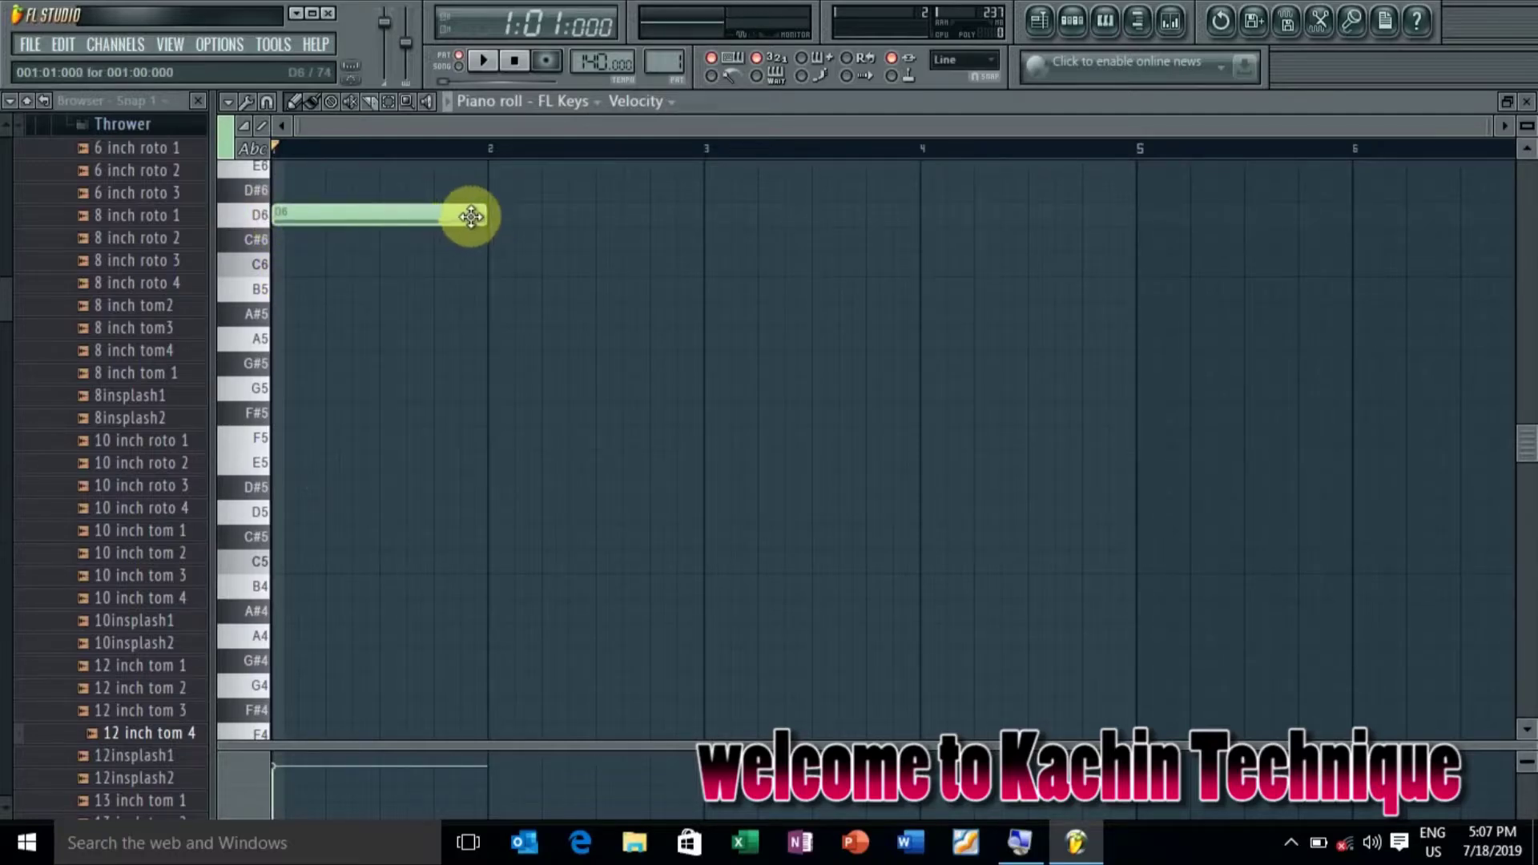
{"action": "left_click_drag", "start_coordinate": [491, 218], "coordinate": [704, 234]}
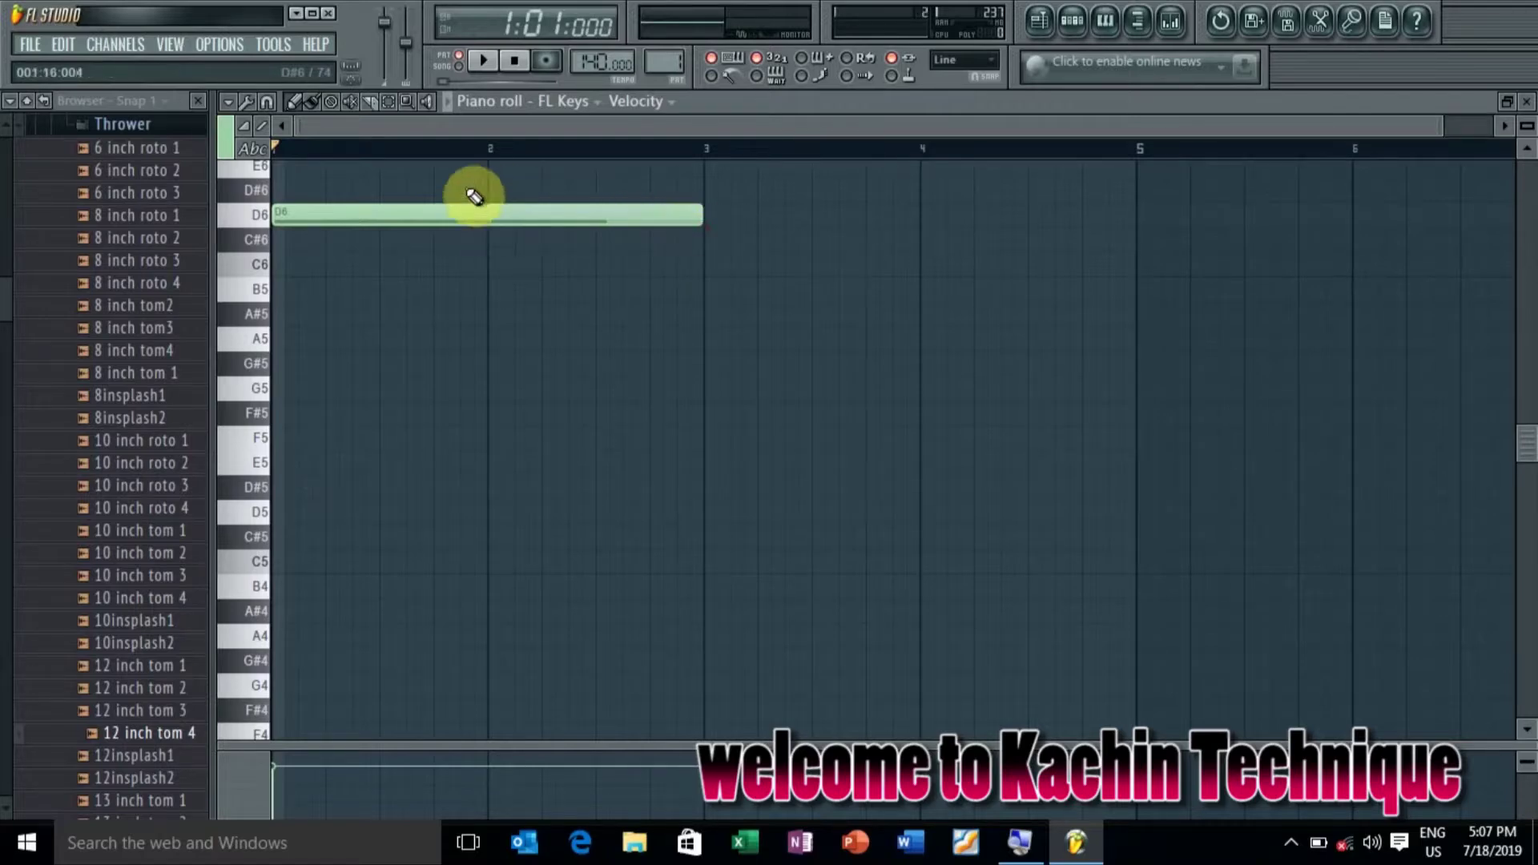
{"action": "key", "text": "space"}
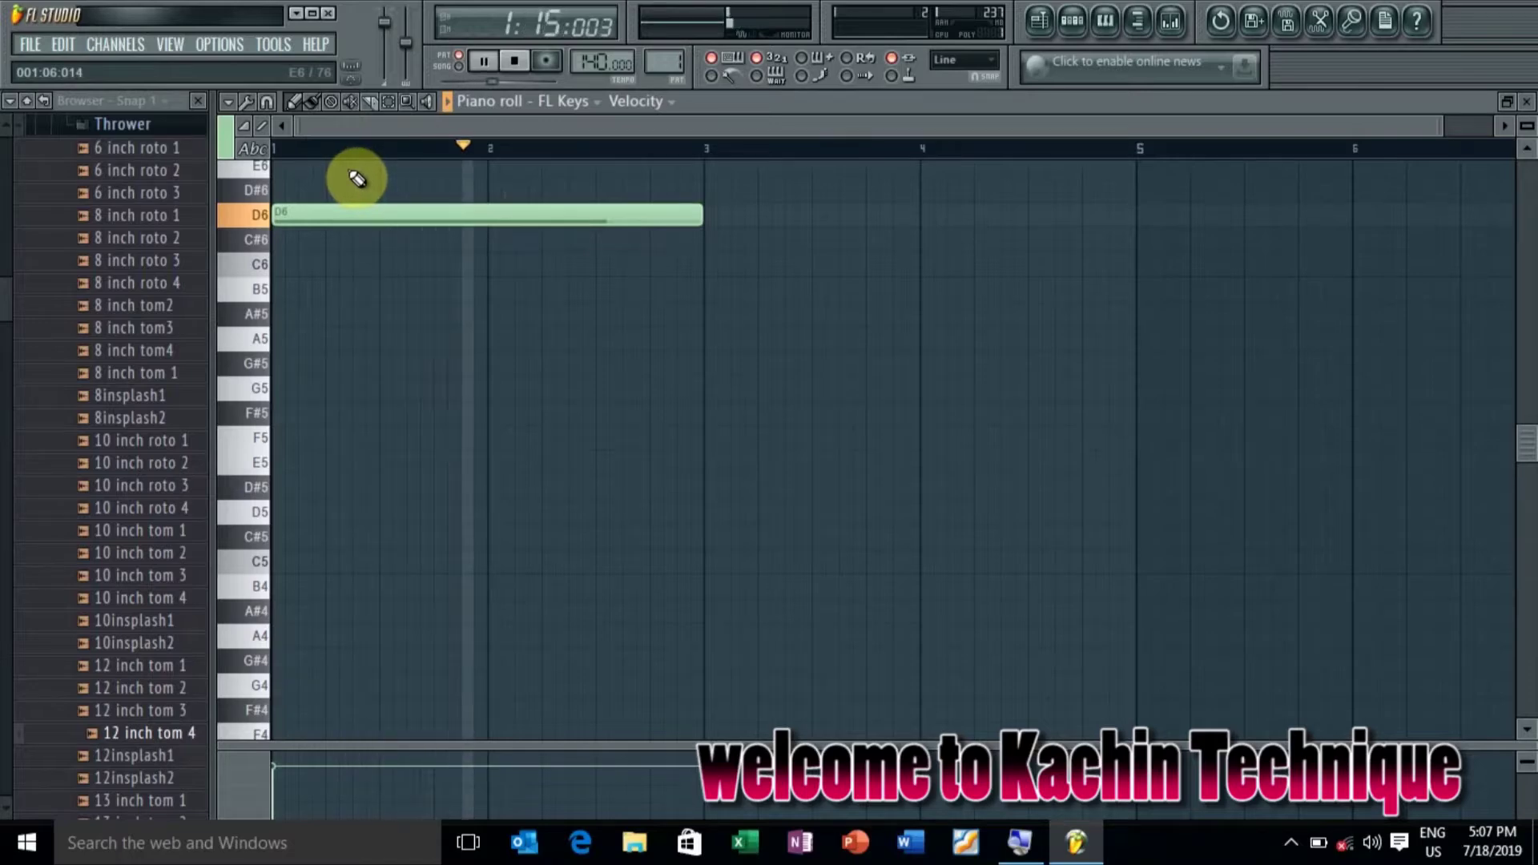
{"action": "key", "text": "space"}
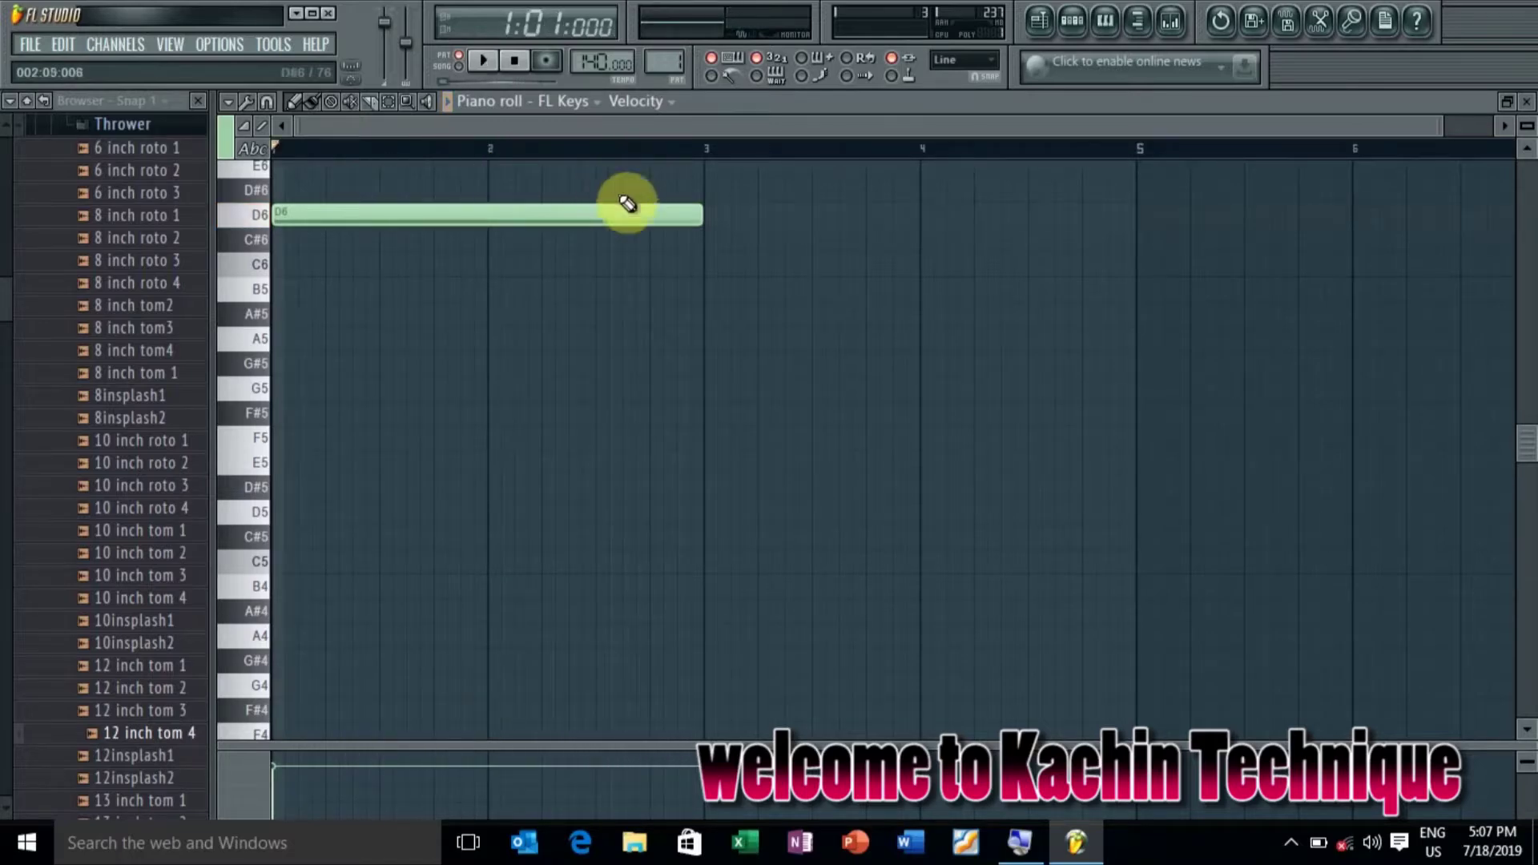
Shorten the D6 note to one bar and play it
{"action": "left_click_drag", "start_coordinate": [694, 217], "coordinate": [490, 224]}
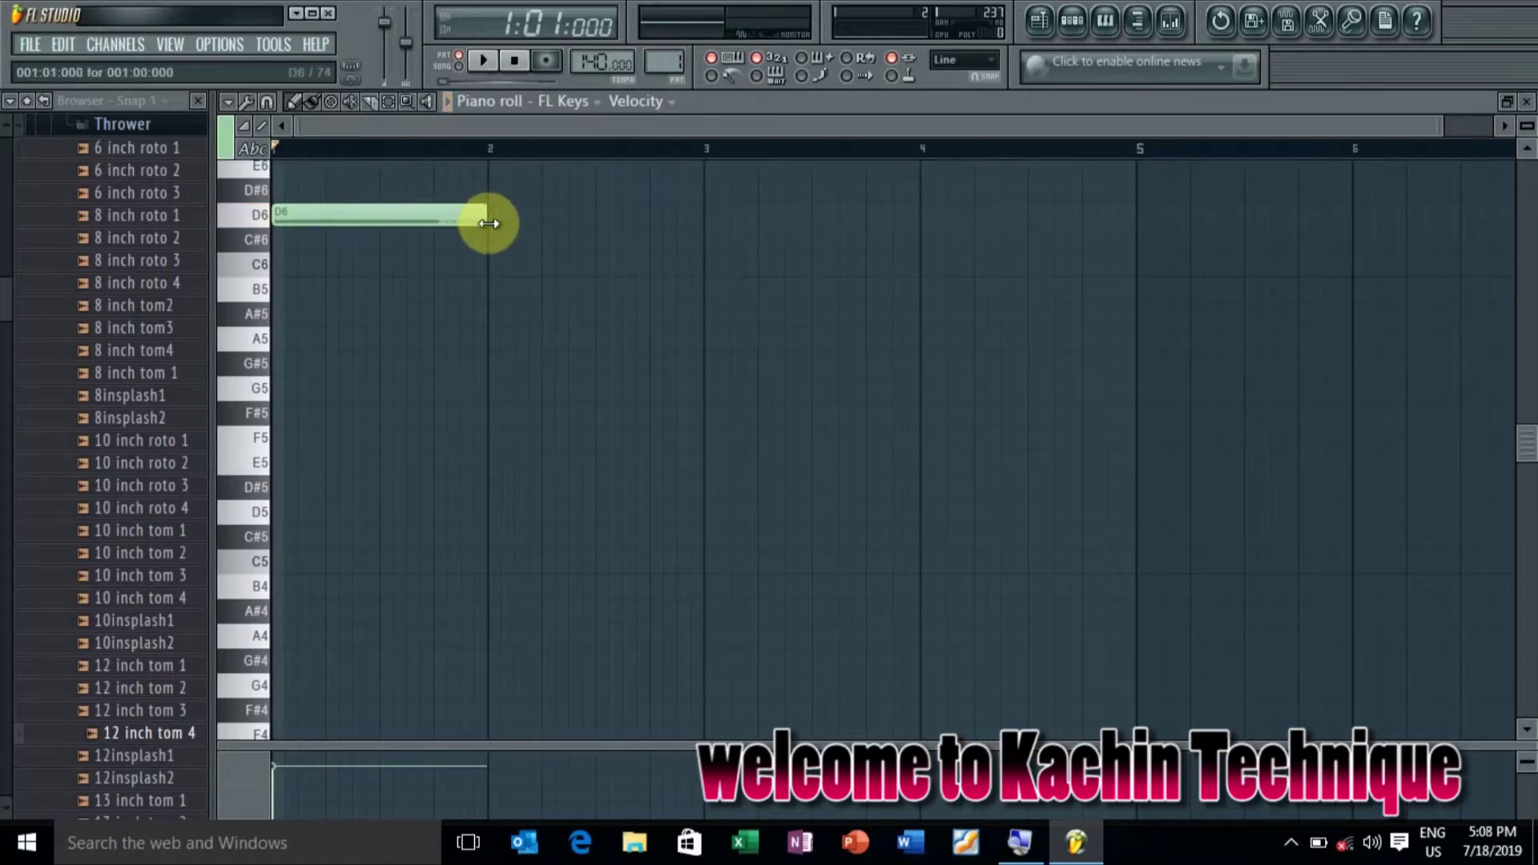
{"action": "key", "text": "space"}
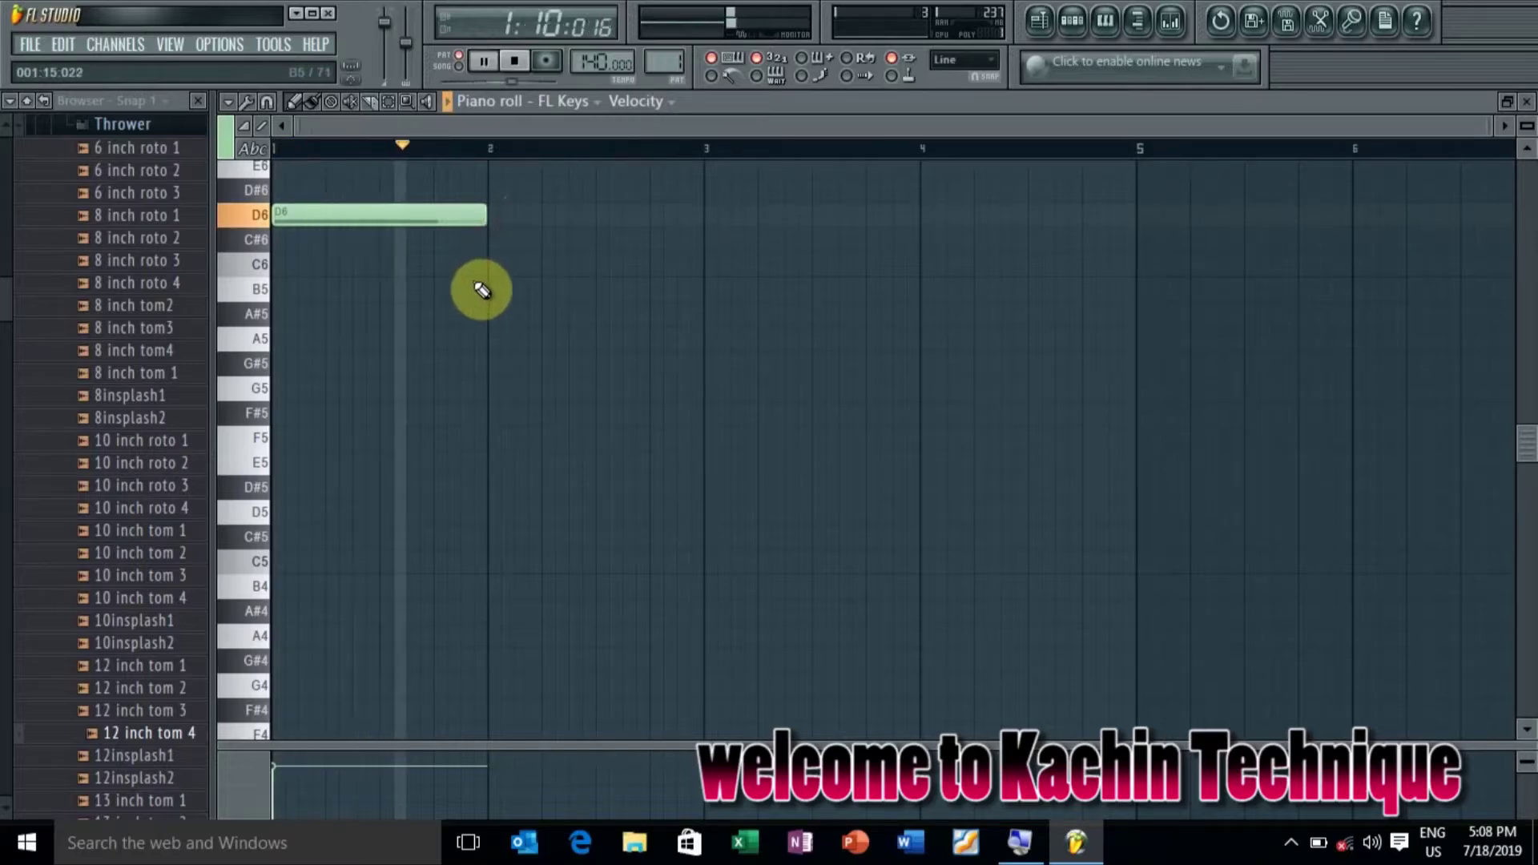
{"action": "key", "text": "space"}
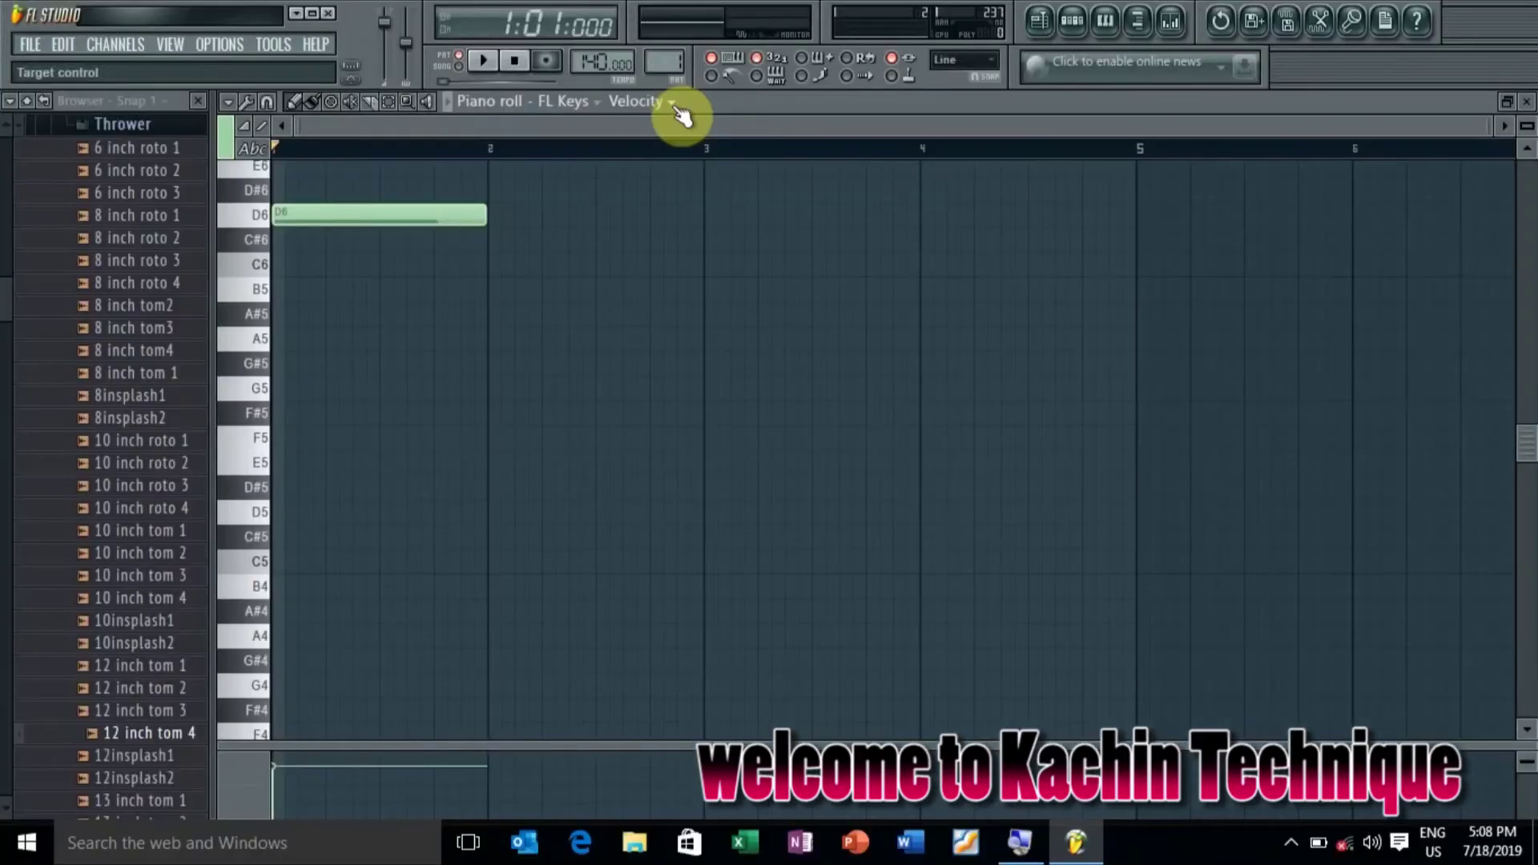
Show the Channel pitch events in an enlarged event area, draw a pitch curve beneath the D6 note, and play it
{"action": "left_click", "coordinate": [671, 104]}
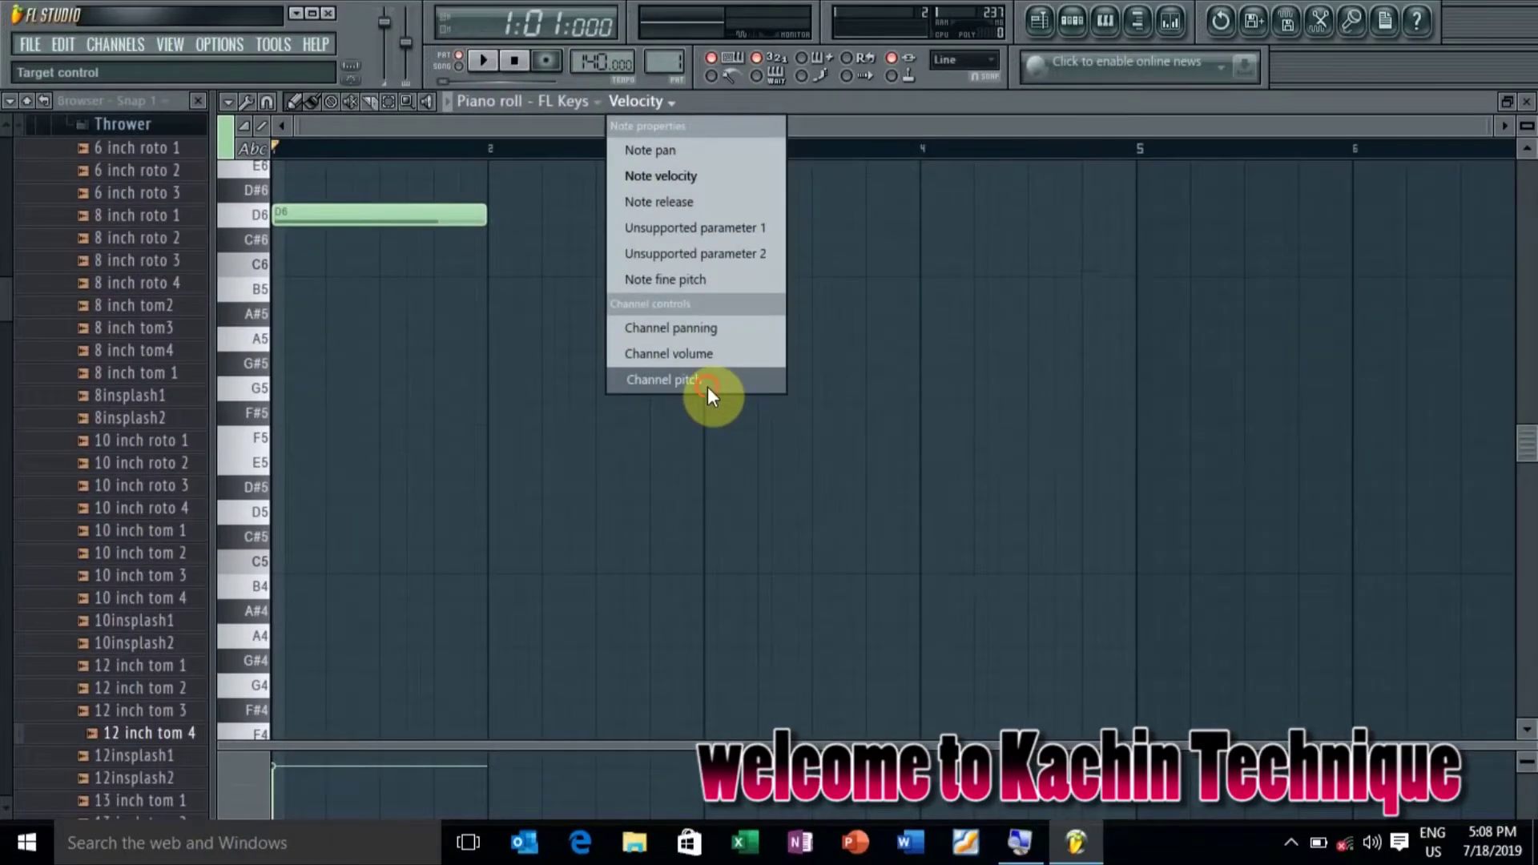
{"action": "left_click", "coordinate": [708, 389]}
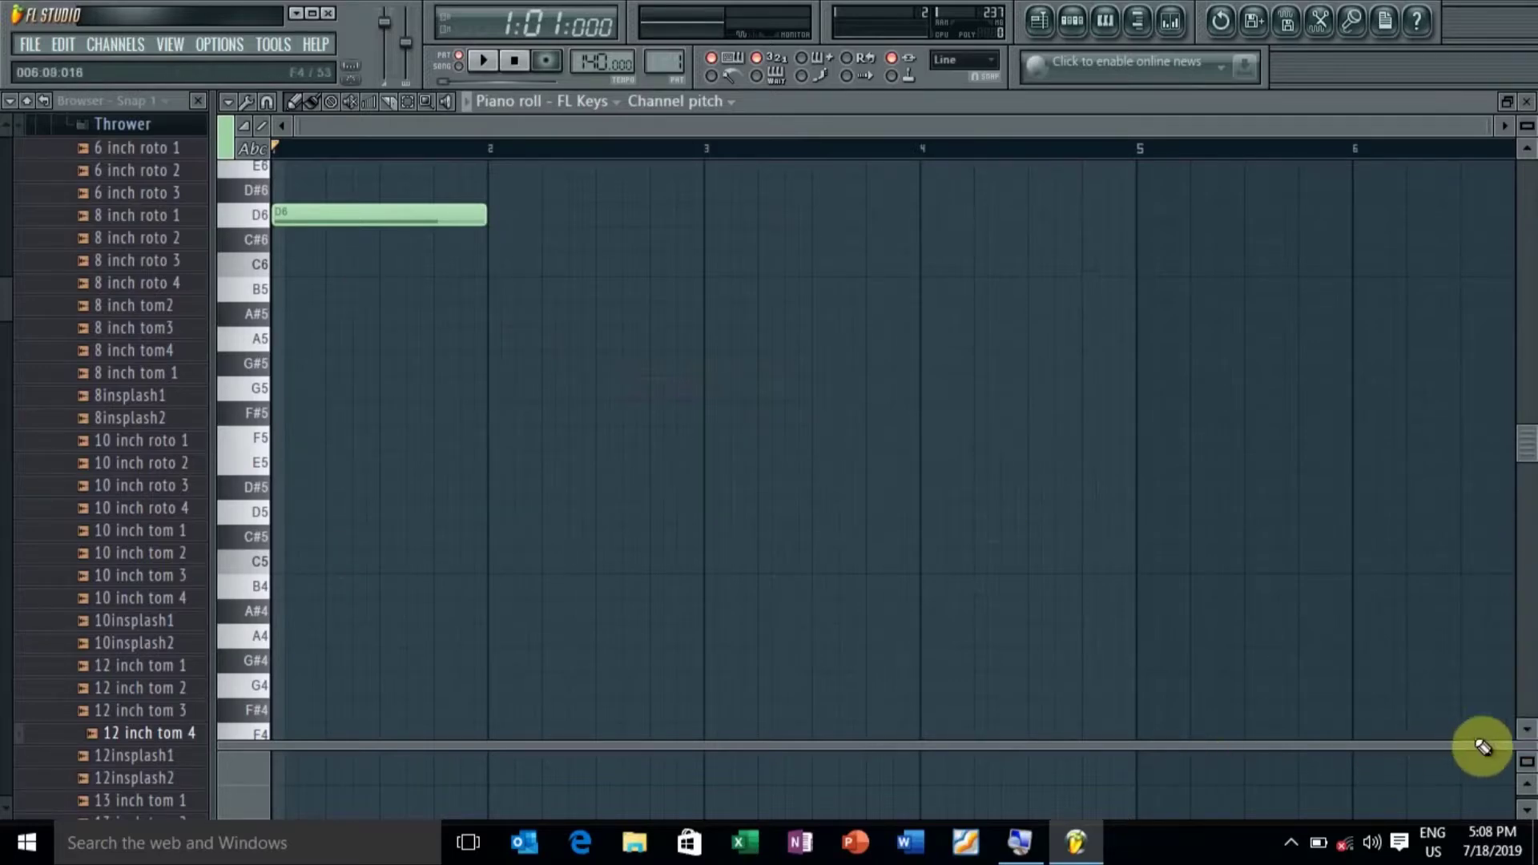
{"action": "left_click_drag", "start_coordinate": [1511, 743], "coordinate": [1500, 618]}
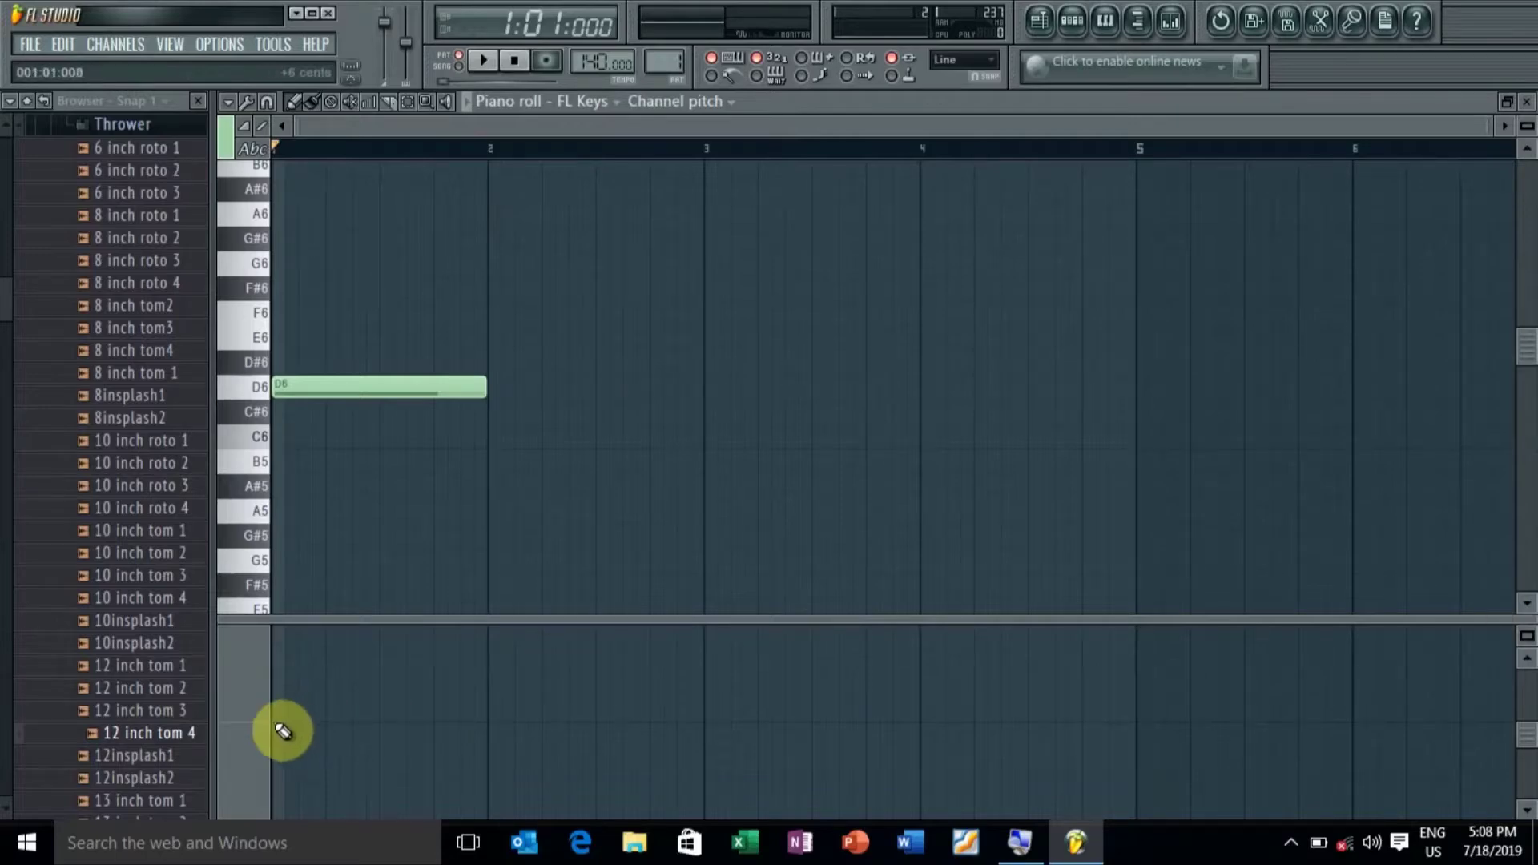
{"action": "mouse_move", "coordinate": [295, 728]}
{"action": "left_mouse_down"}
{"action": "mouse_move", "coordinate": [371, 659]}
{"action": "mouse_move", "coordinate": [295, 704]}
{"action": "mouse_move", "coordinate": [436, 675]}
{"action": "mouse_move", "coordinate": [446, 690]}
{"action": "mouse_move", "coordinate": [491, 632]}
{"action": "mouse_move", "coordinate": [476, 643]}
{"action": "mouse_move", "coordinate": [544, 668]}
{"action": "left_mouse_up"}
{"action": "key", "text": "space"}
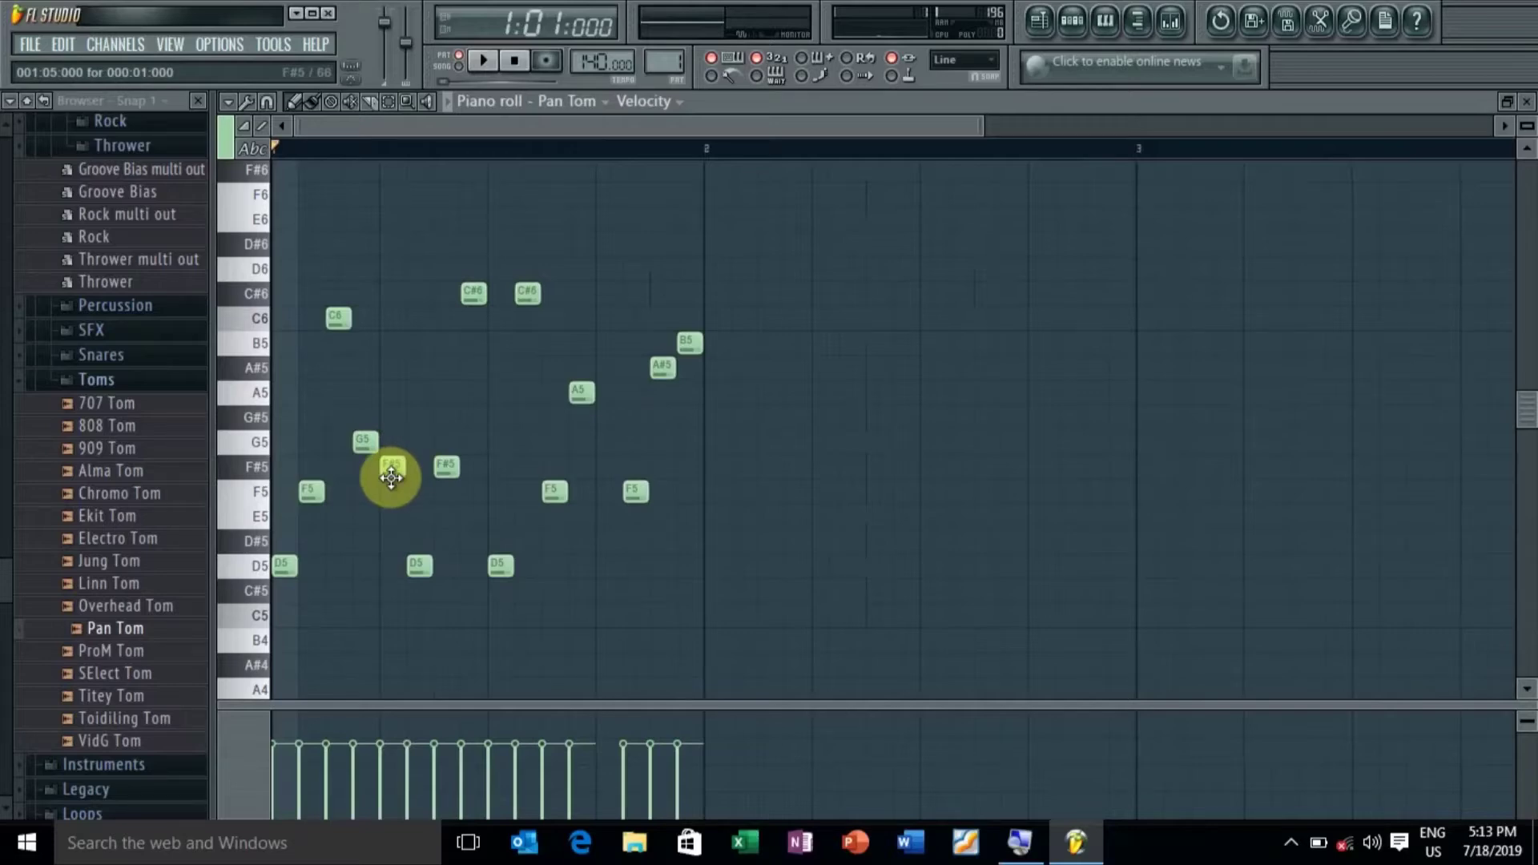
Play the Pan Tom pattern, redraw its note velocities as a varying curve across bar 1, and play it again
{"action": "key", "text": "space"}
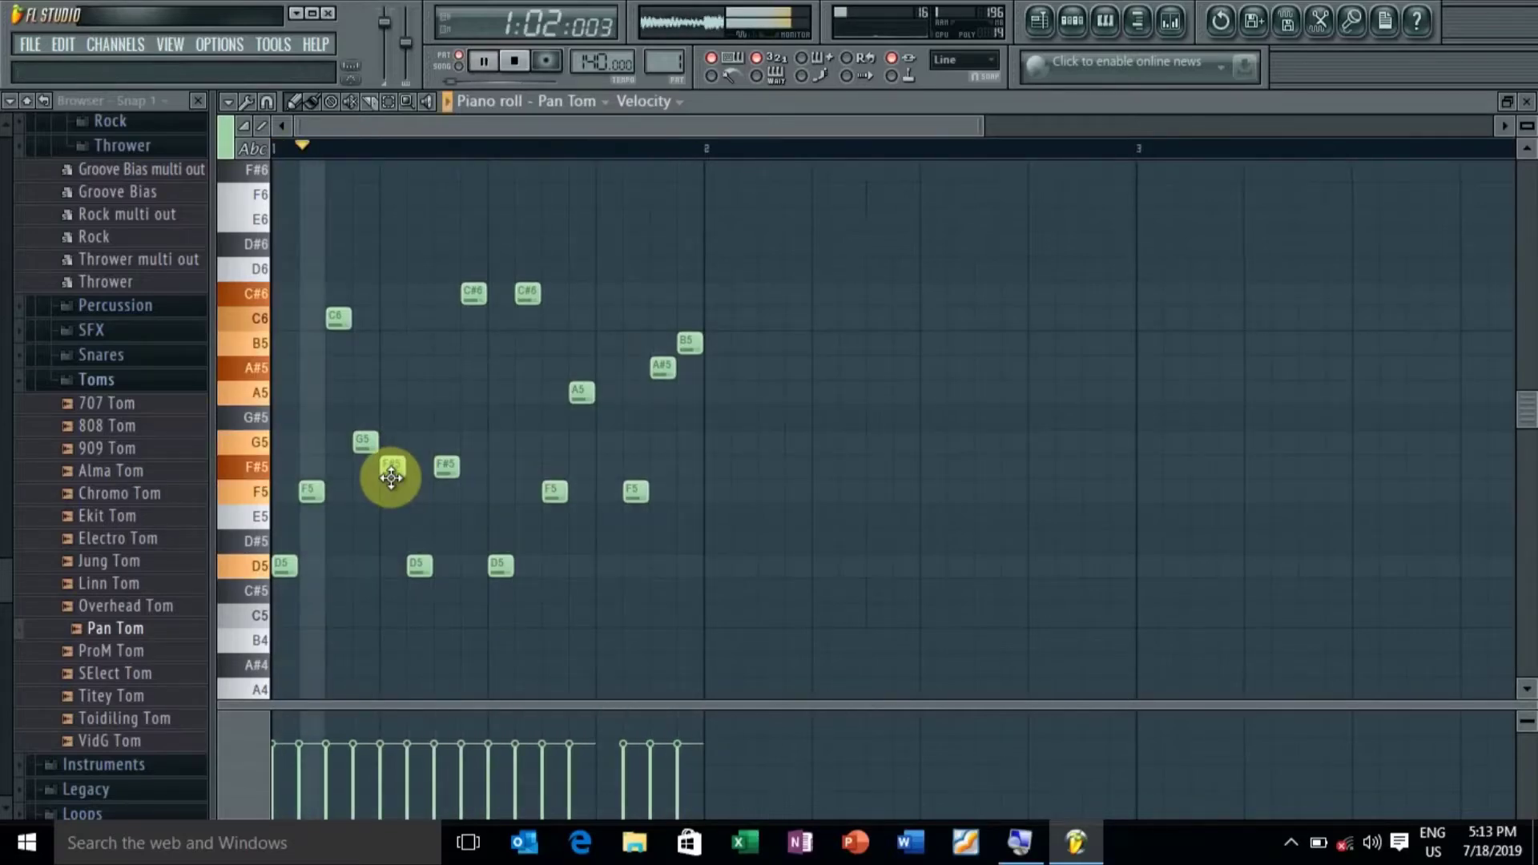
{"action": "key", "text": "space"}
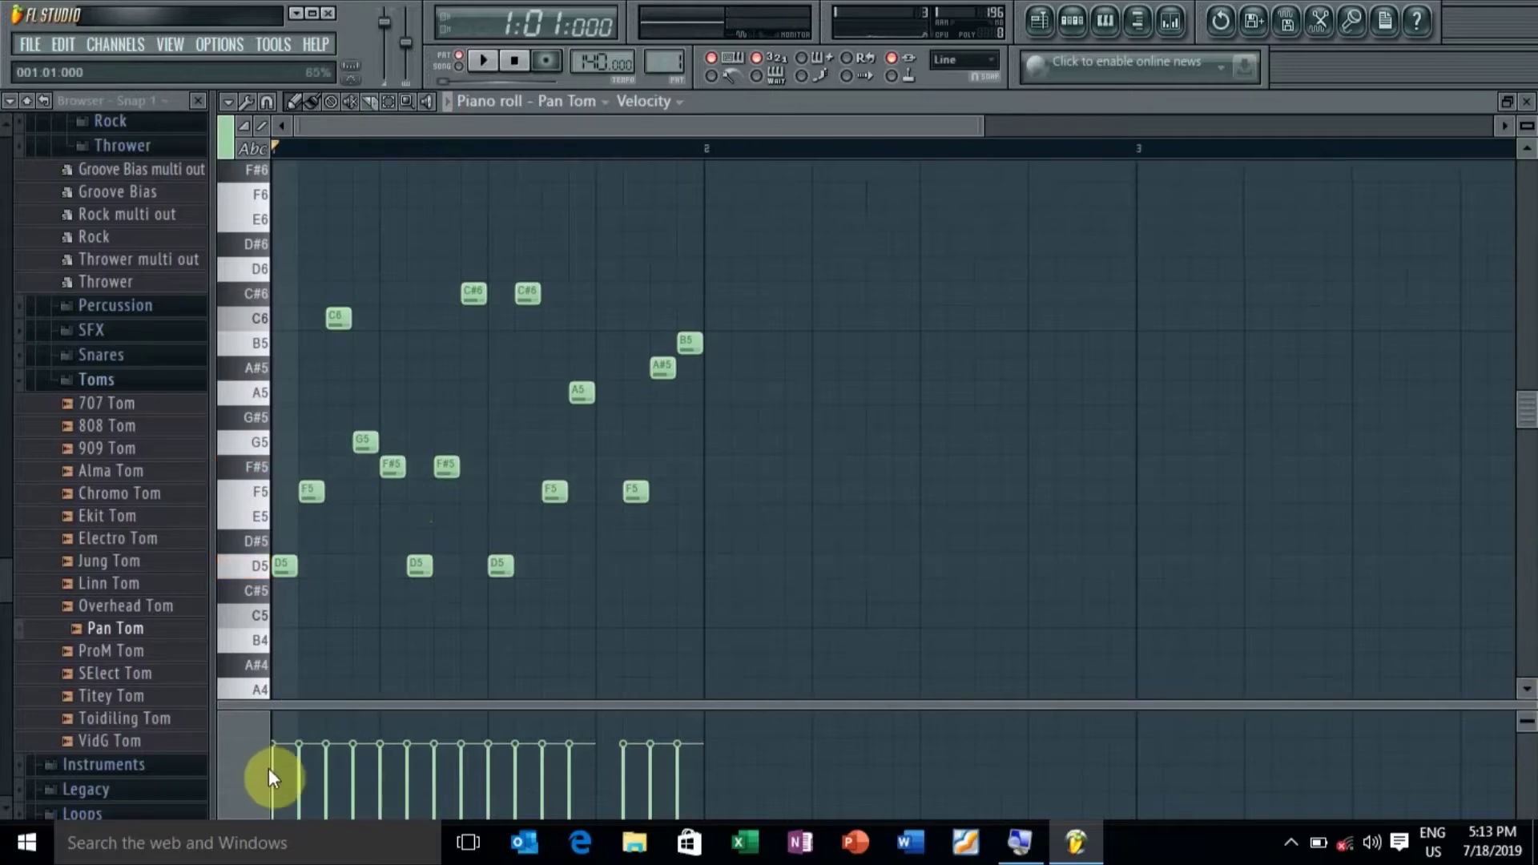
{"action": "mouse_move", "coordinate": [282, 811]}
{"action": "left_mouse_down"}
{"action": "mouse_move", "coordinate": [347, 769]}
{"action": "mouse_move", "coordinate": [454, 804]}
{"action": "mouse_move", "coordinate": [542, 777]}
{"action": "mouse_move", "coordinate": [689, 769]}
{"action": "left_mouse_up"}
{"action": "key", "text": "space"}
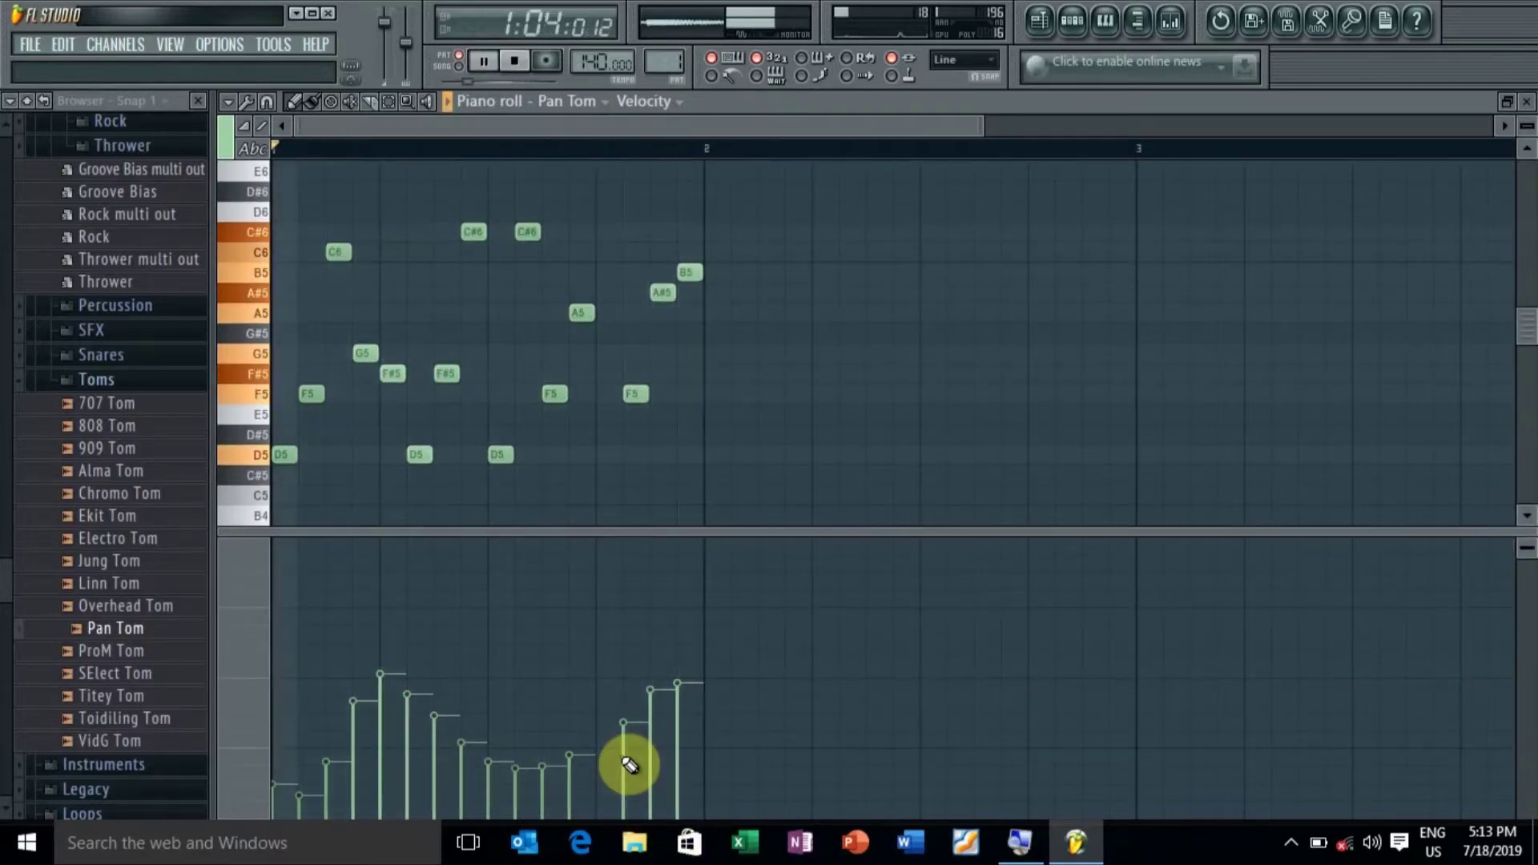
{"action": "key", "text": "space"}
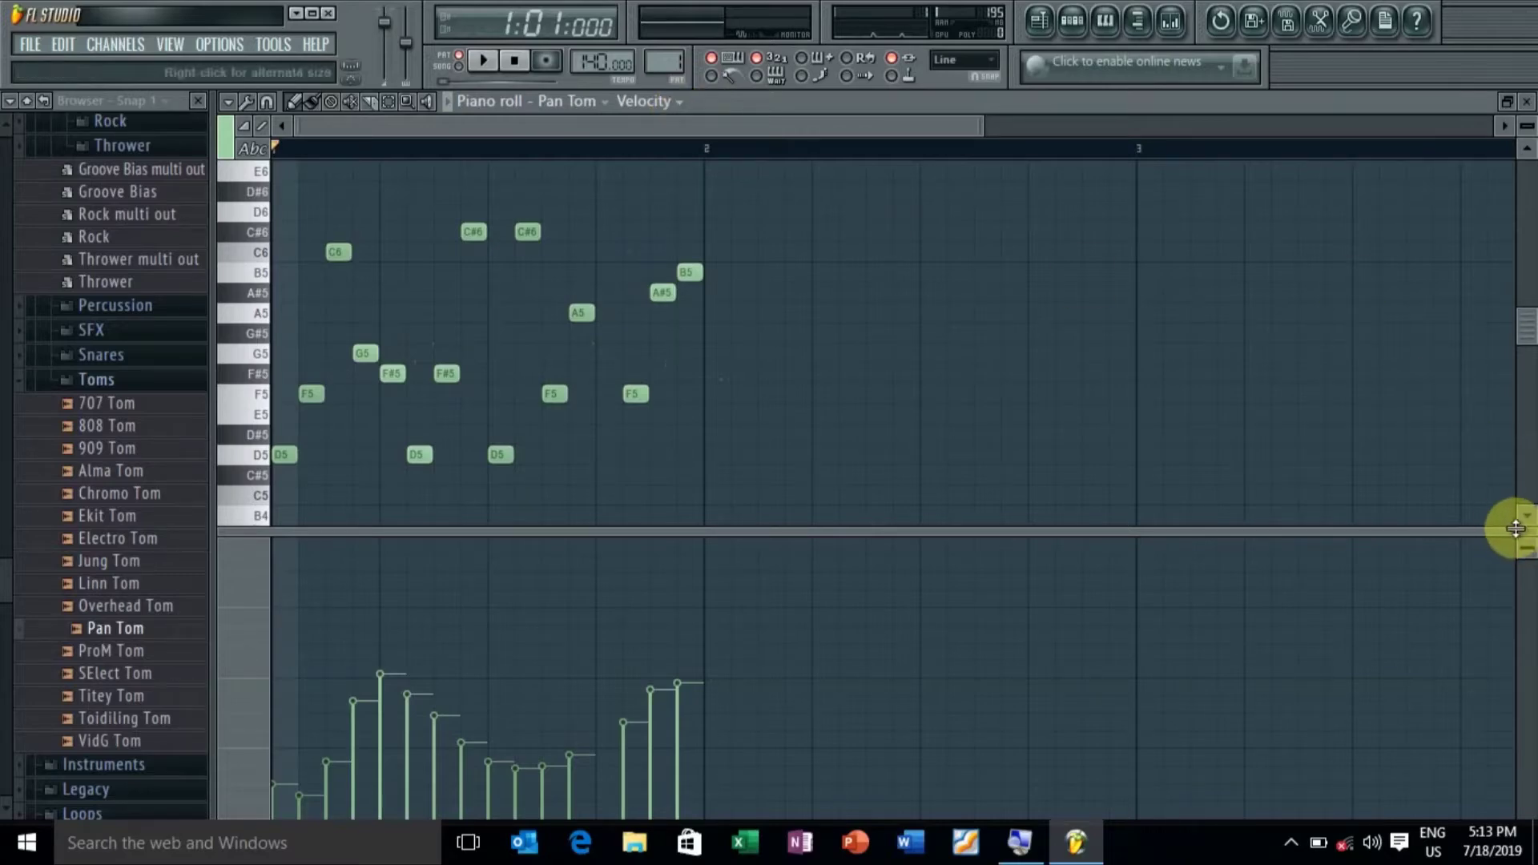
Shrink the Pan Tom event area and switch it from velocity to Channel panning
{"action": "left_click_drag", "start_coordinate": [1515, 528], "coordinate": [1520, 762]}
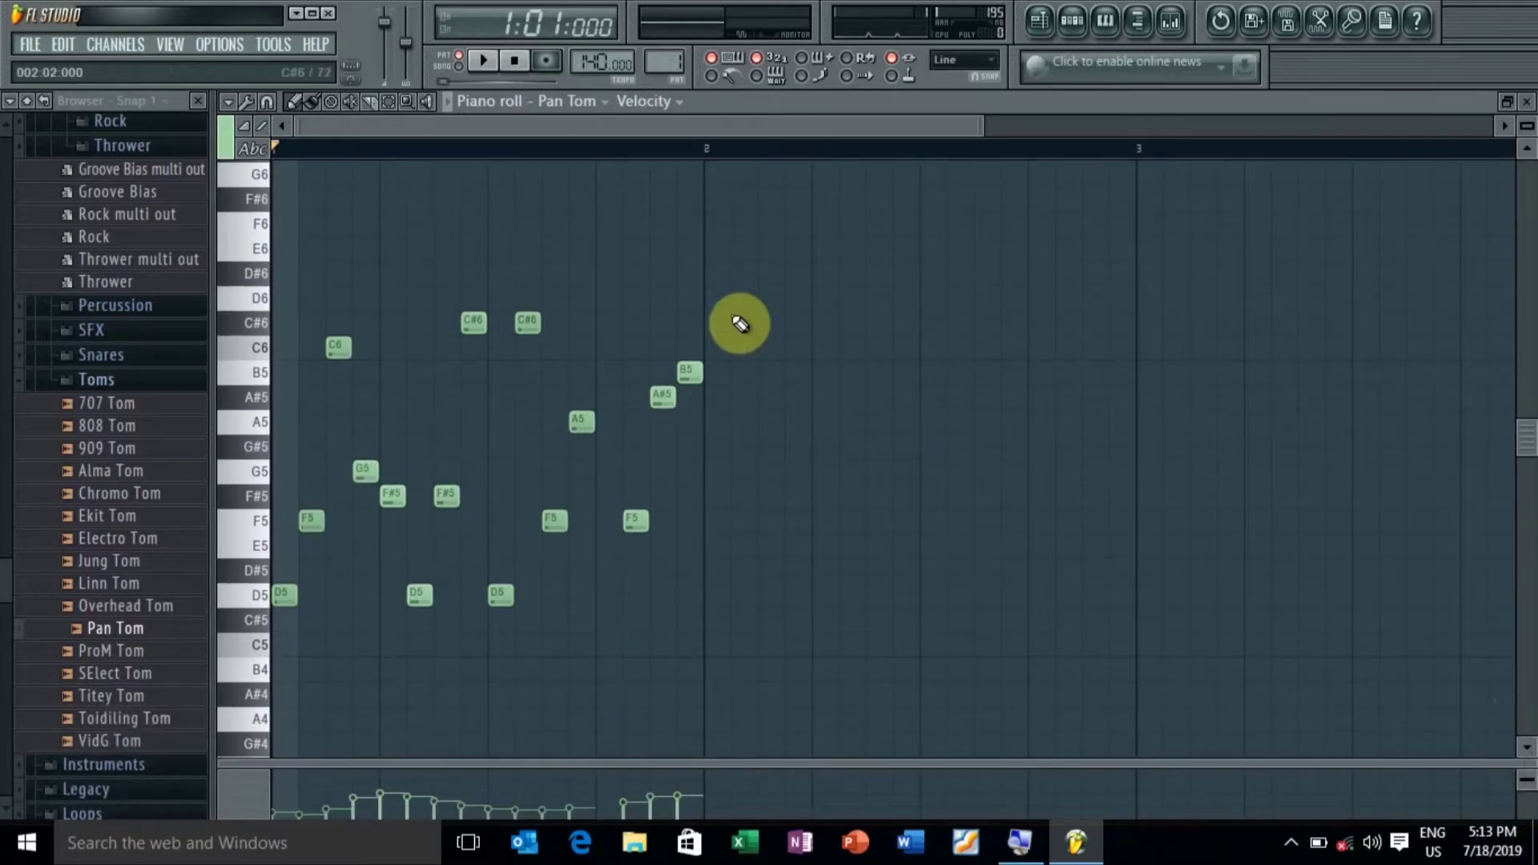
{"action": "left_click", "coordinate": [680, 102]}
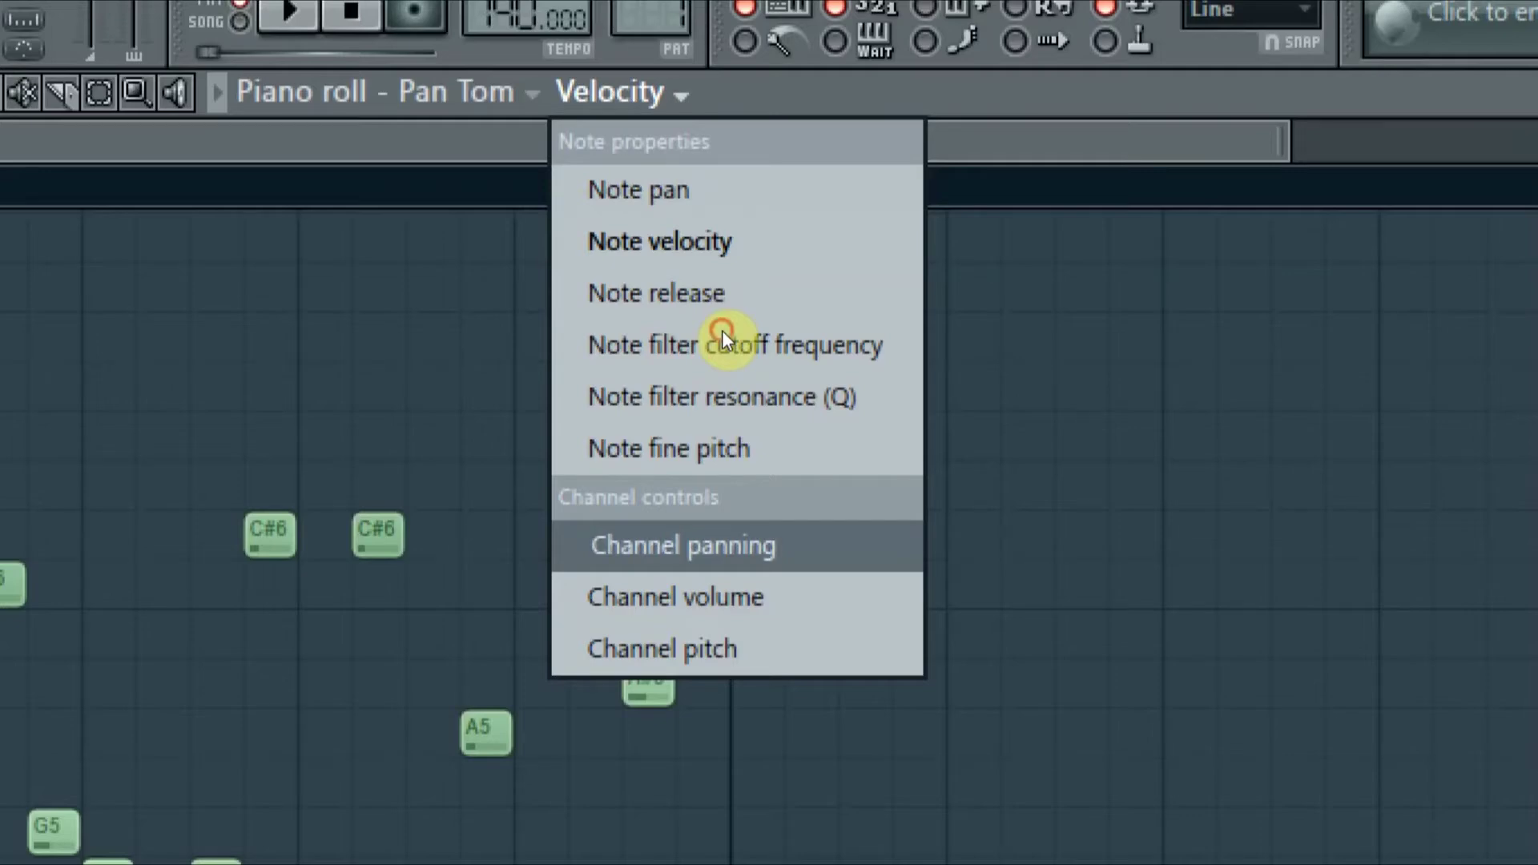
{"action": "key", "text": "Return"}
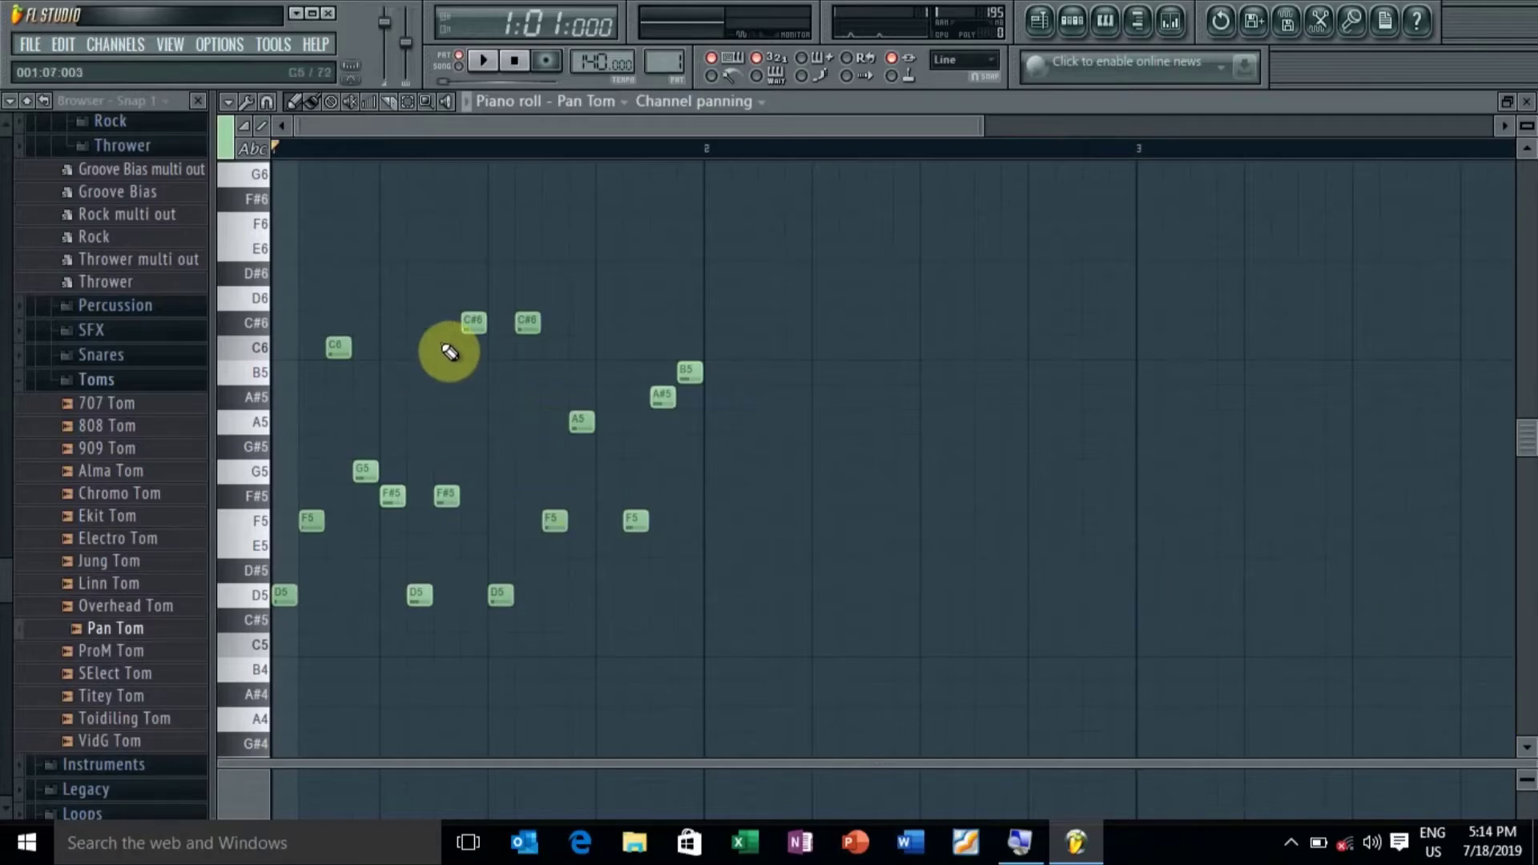
Duplicate all Pan Tom notes from bar 1 into bar 2 and clear the selection
{"action": "key", "text": "ctrl+a"}
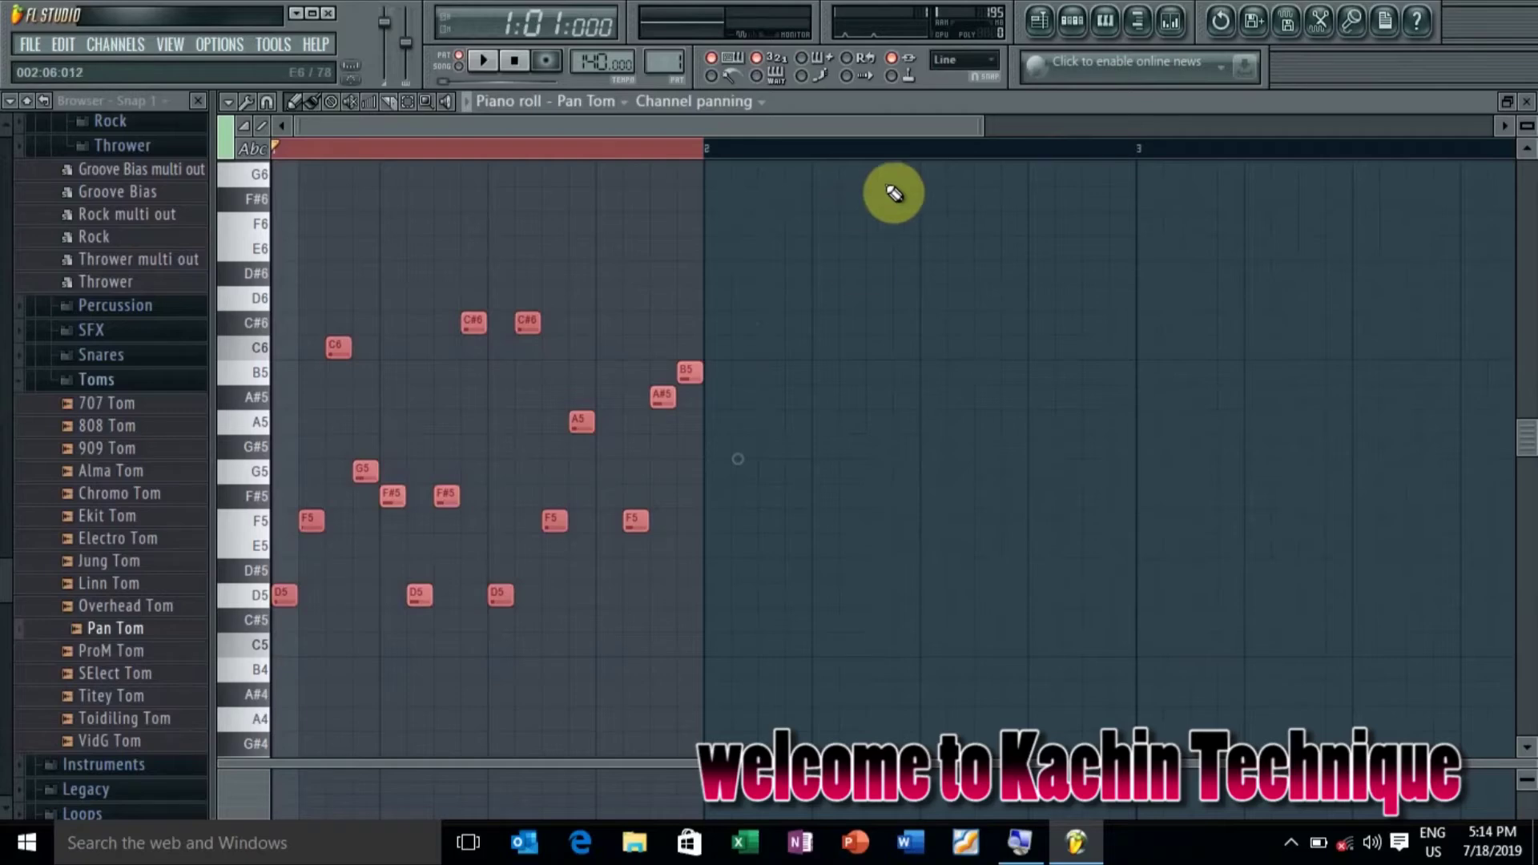
{"action": "left_click_drag", "start_coordinate": [866, 126], "coordinate": [1087, 134]}
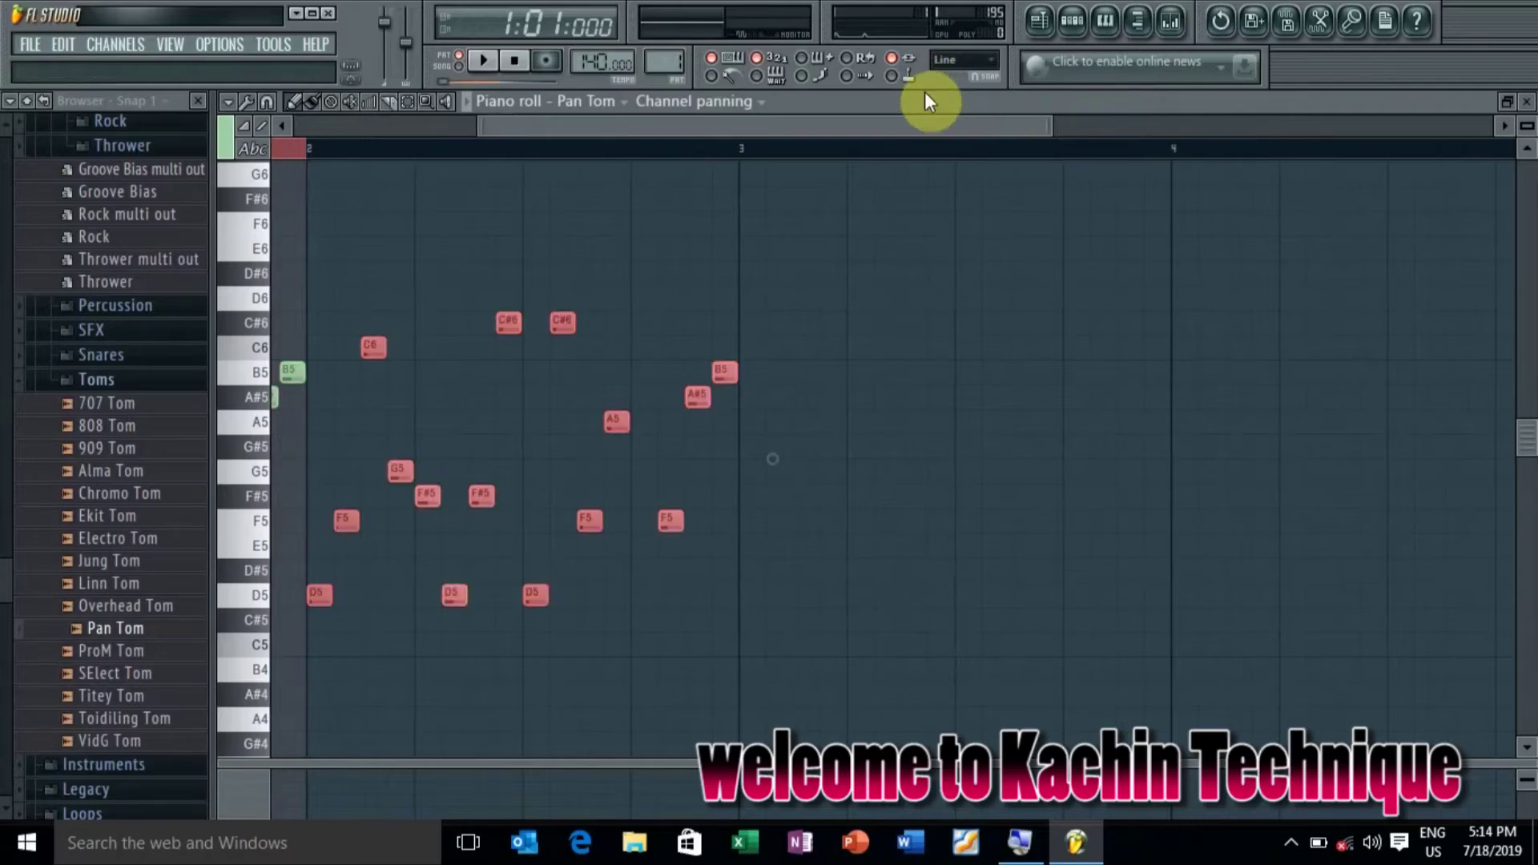
{"action": "left_click_drag", "start_coordinate": [932, 120], "coordinate": [860, 122]}
{"action": "left_click_drag", "start_coordinate": [660, 153], "coordinate": [669, 156]}
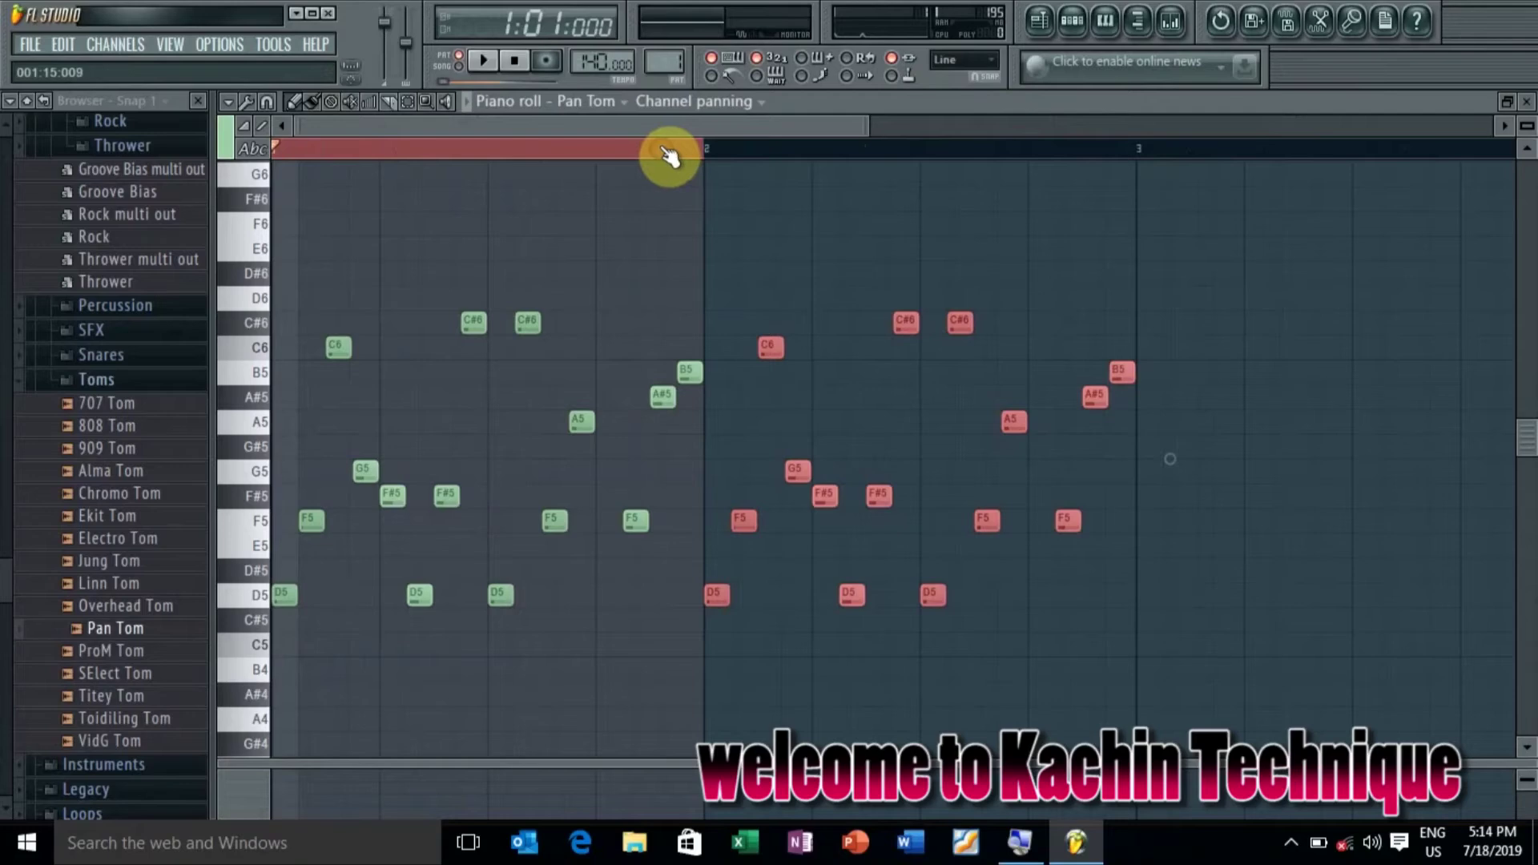
{"action": "left_click", "coordinate": [668, 156]}
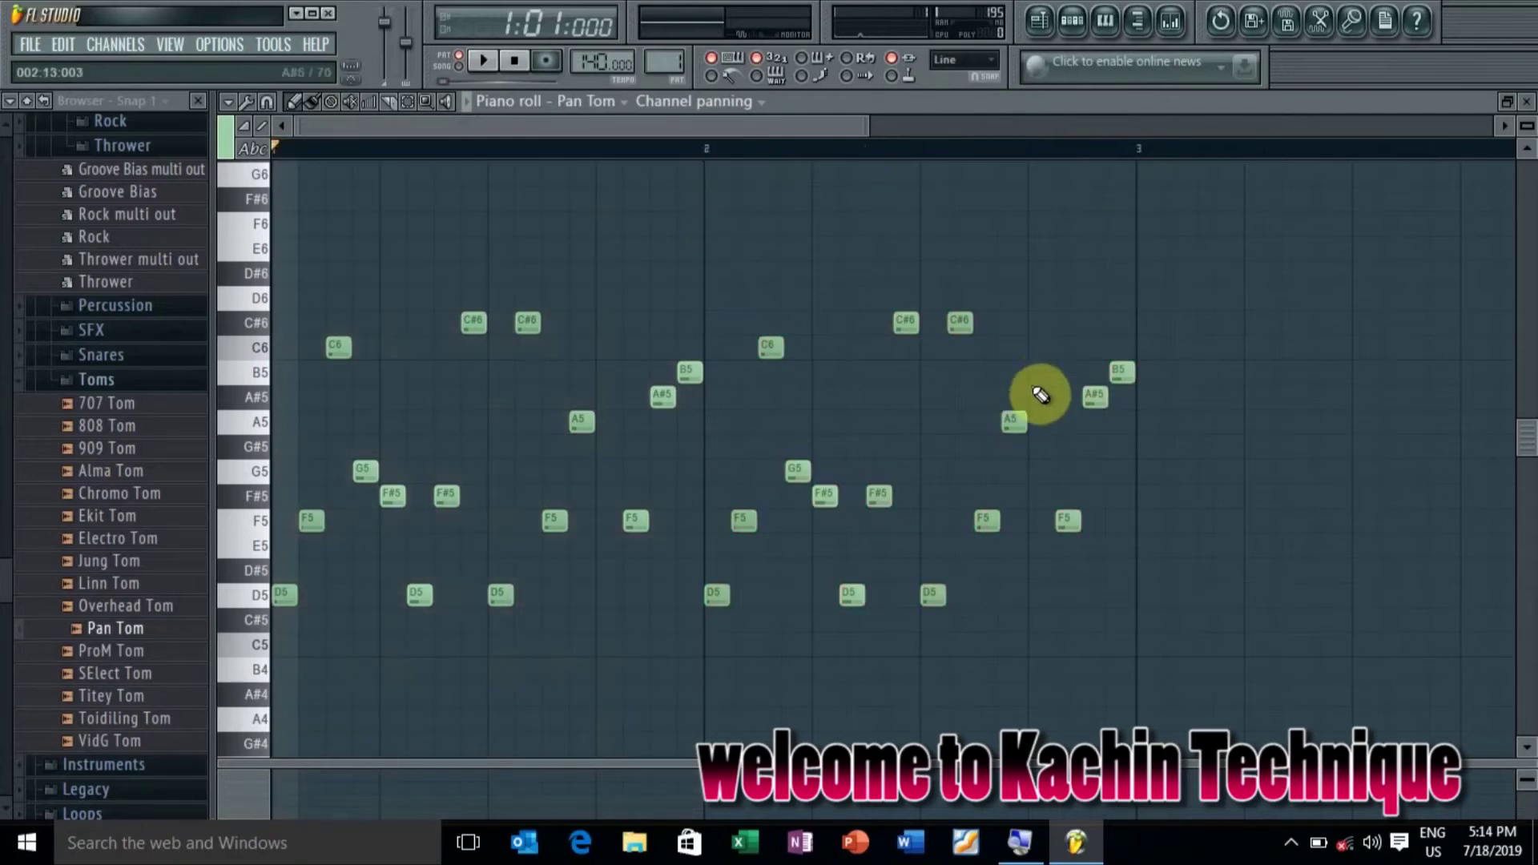
Play the two-bar Pan Tom pattern from the start, stop it, and enlarge the Channel panning event area beneath the notes
{"action": "key", "text": "space"}
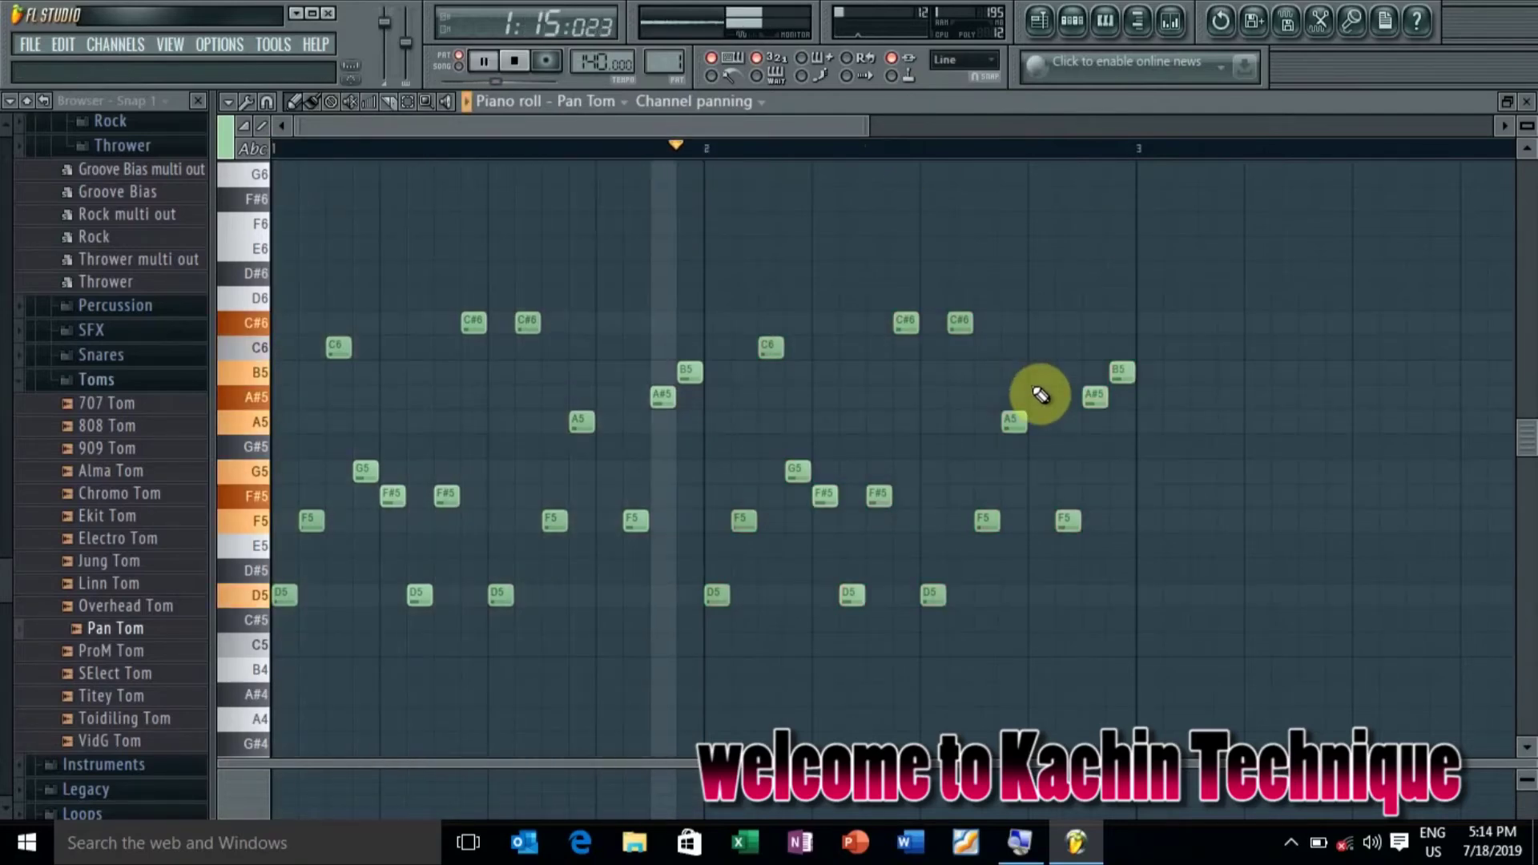
{"action": "key", "text": "space"}
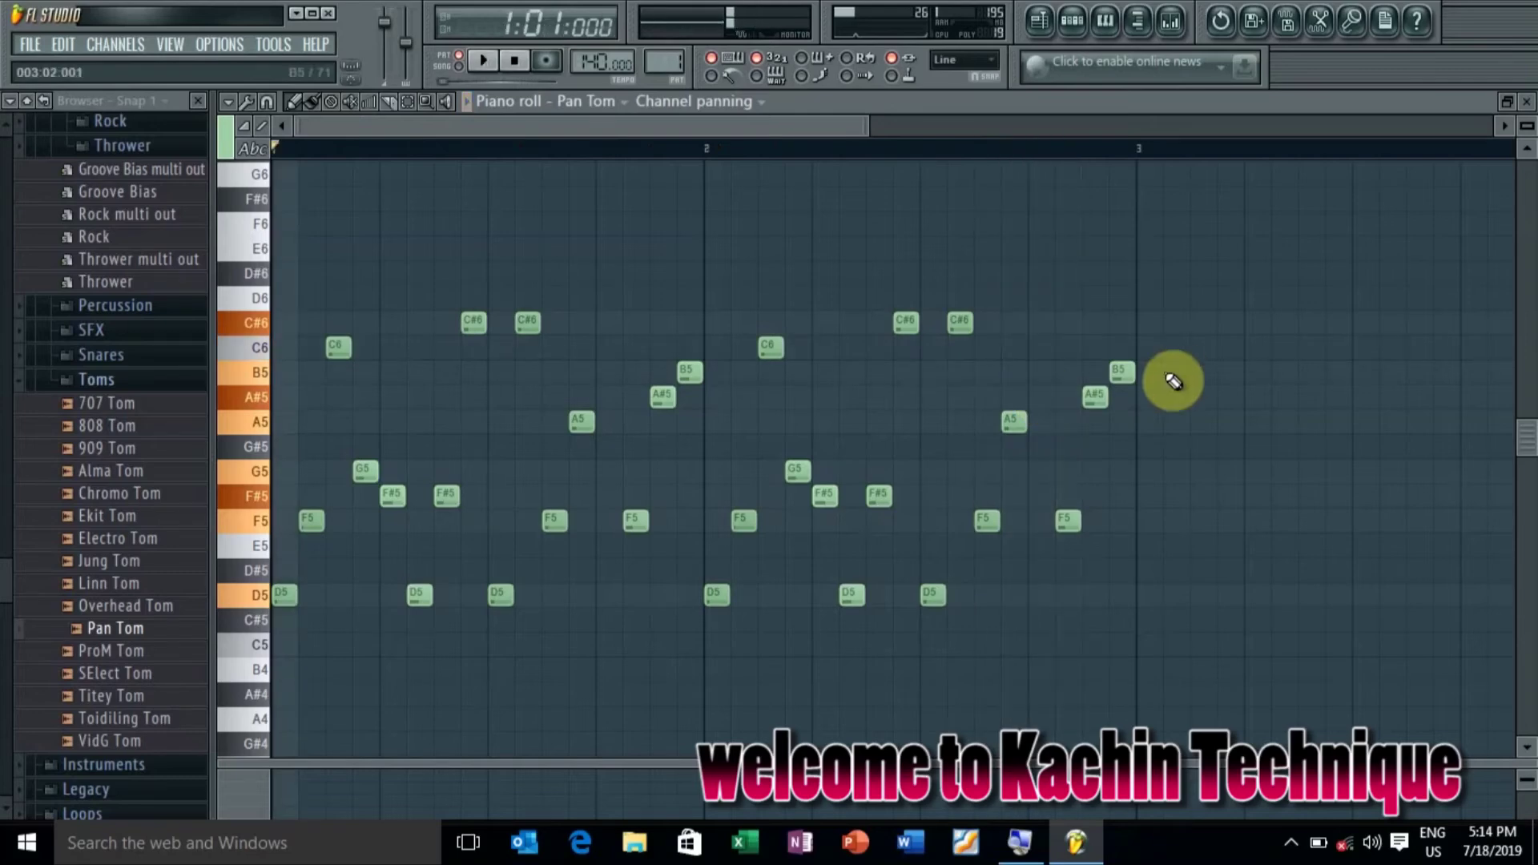
{"action": "left_click", "coordinate": [1527, 747]}
{"action": "left_click", "coordinate": [1526, 747]}
{"action": "left_click", "coordinate": [1526, 748]}
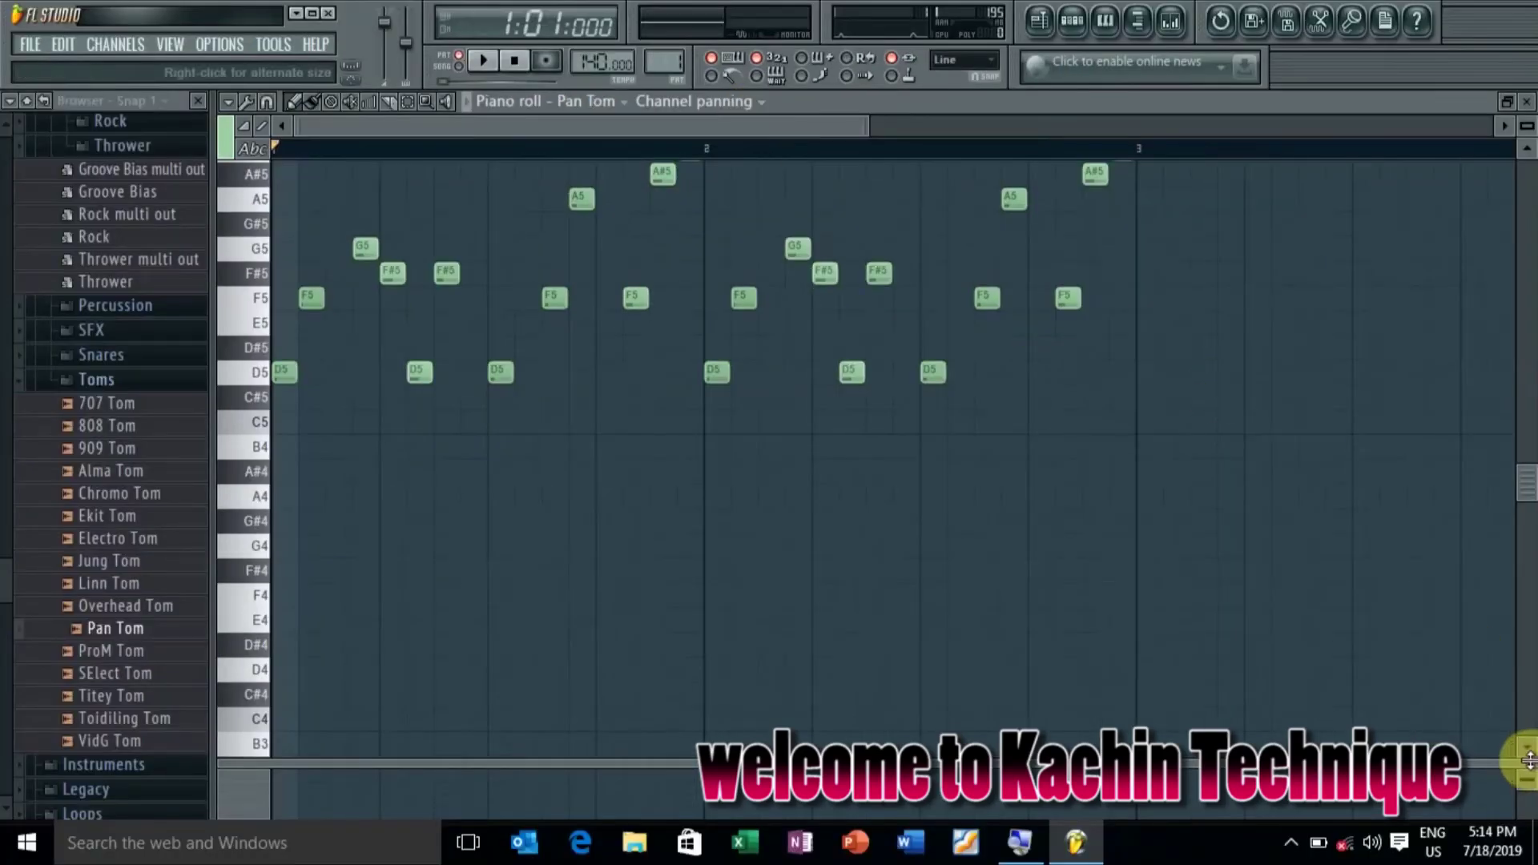
{"action": "left_click_drag", "start_coordinate": [1528, 761], "coordinate": [1521, 569]}
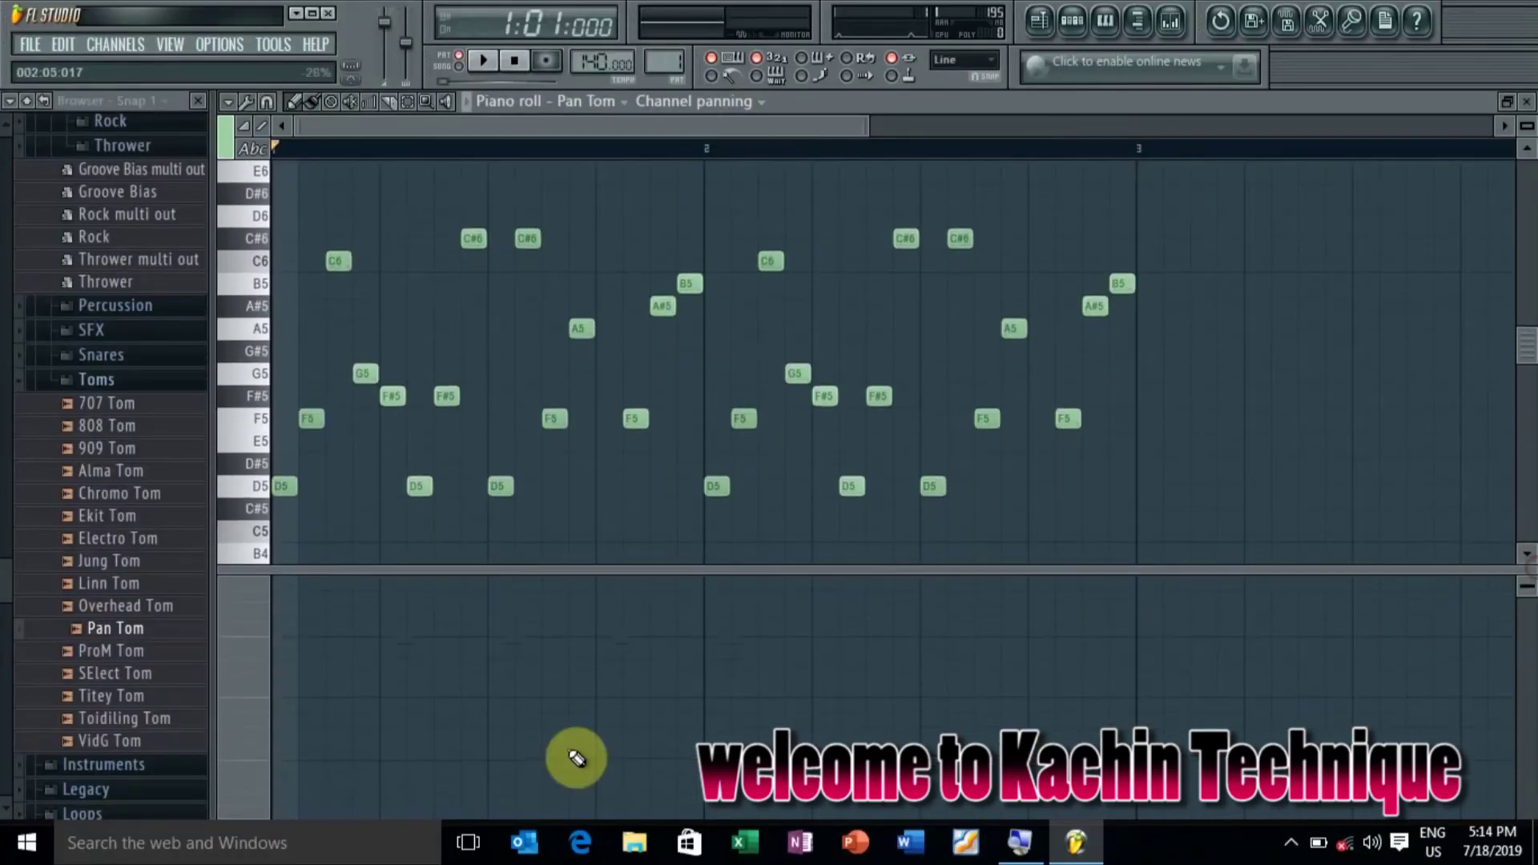
Draw a Channel panning curve above centre across bar 1, below centre in early bar 2 and above it again by bar 3, and play it
{"action": "mouse_move", "coordinate": [280, 711]}
{"action": "left_mouse_down"}
{"action": "mouse_move", "coordinate": [291, 728]}
{"action": "mouse_move", "coordinate": [360, 665]}
{"action": "mouse_move", "coordinate": [281, 700]}
{"action": "mouse_move", "coordinate": [326, 649]}
{"action": "mouse_move", "coordinate": [445, 571]}
{"action": "mouse_move", "coordinate": [597, 580]}
{"action": "mouse_move", "coordinate": [686, 642]}
{"action": "mouse_move", "coordinate": [700, 704]}
{"action": "mouse_move", "coordinate": [755, 791]}
{"action": "mouse_move", "coordinate": [886, 810]}
{"action": "mouse_move", "coordinate": [937, 800]}
{"action": "mouse_move", "coordinate": [1019, 716]}
{"action": "mouse_move", "coordinate": [1020, 639]}
{"action": "mouse_move", "coordinate": [1054, 587]}
{"action": "mouse_move", "coordinate": [1084, 577]}
{"action": "mouse_move", "coordinate": [1168, 627]}
{"action": "mouse_move", "coordinate": [1264, 776]}
{"action": "mouse_move", "coordinate": [1198, 658]}
{"action": "mouse_move", "coordinate": [1191, 609]}
{"action": "left_mouse_up"}
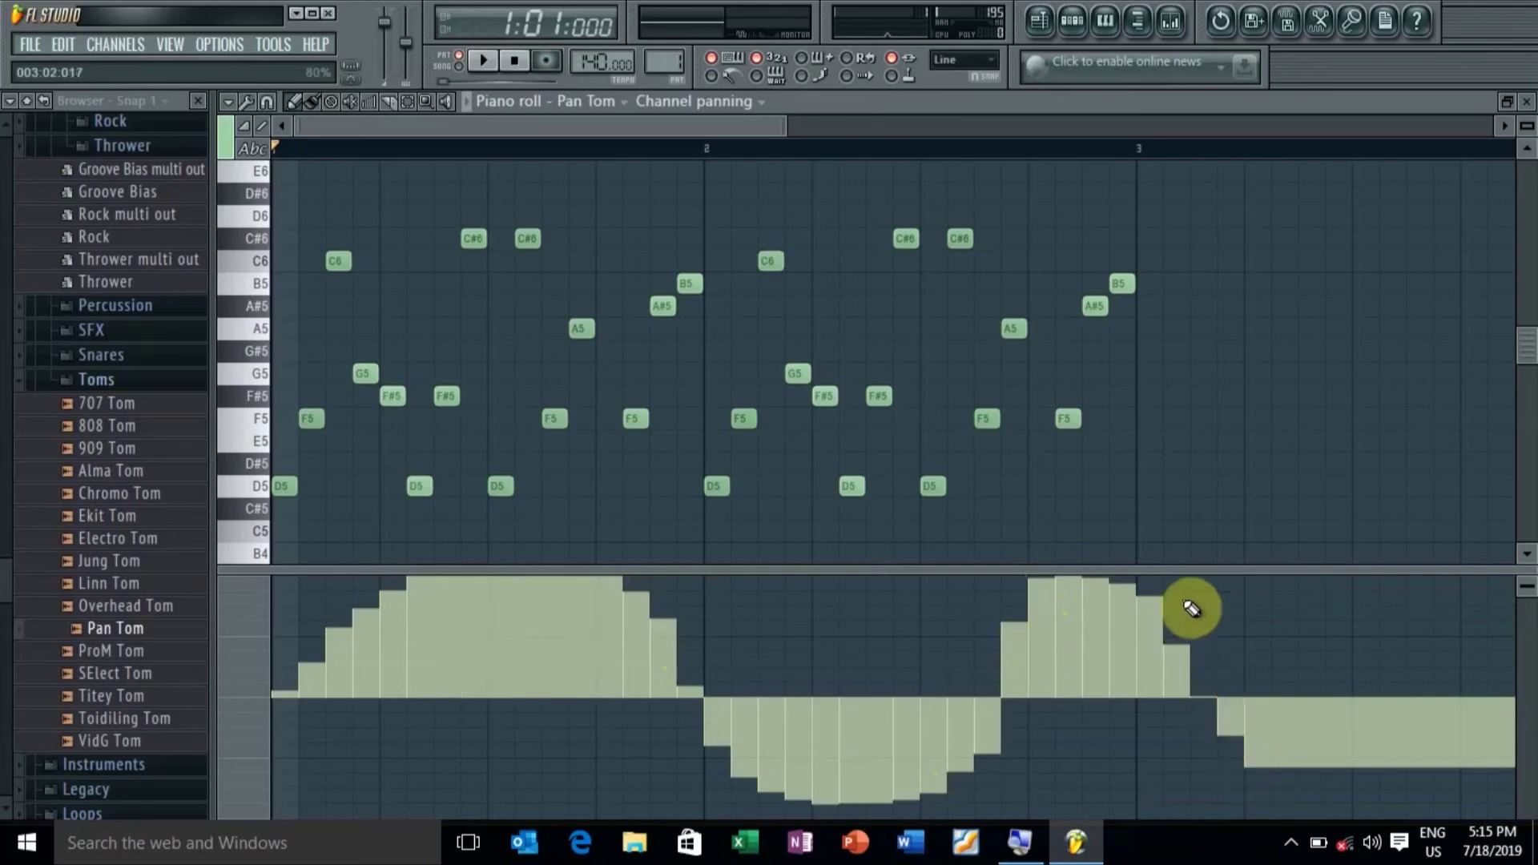
{"action": "key", "text": "space"}
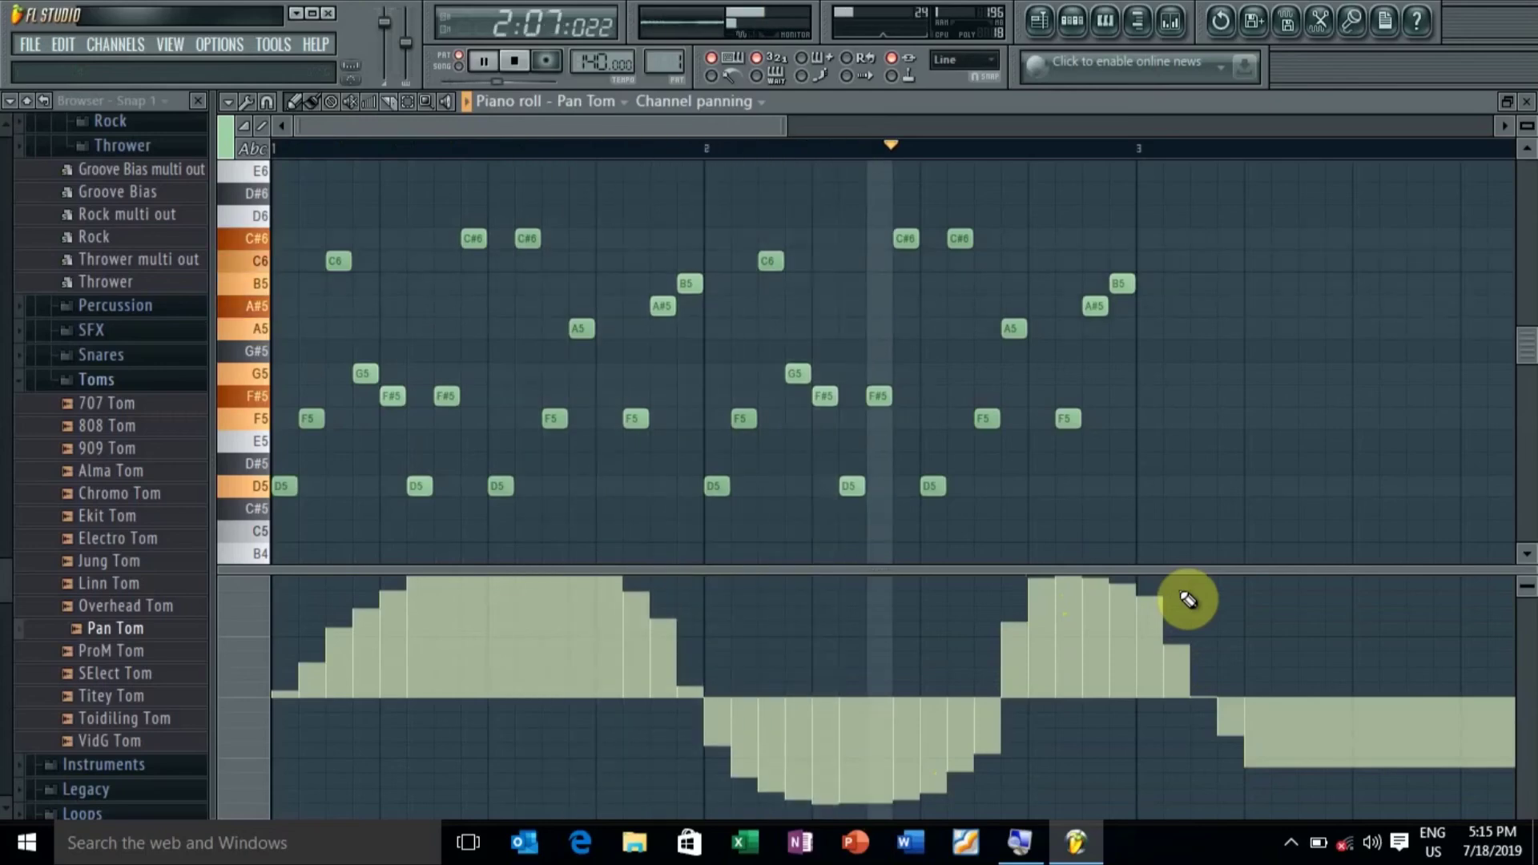
{"action": "key", "text": "space"}
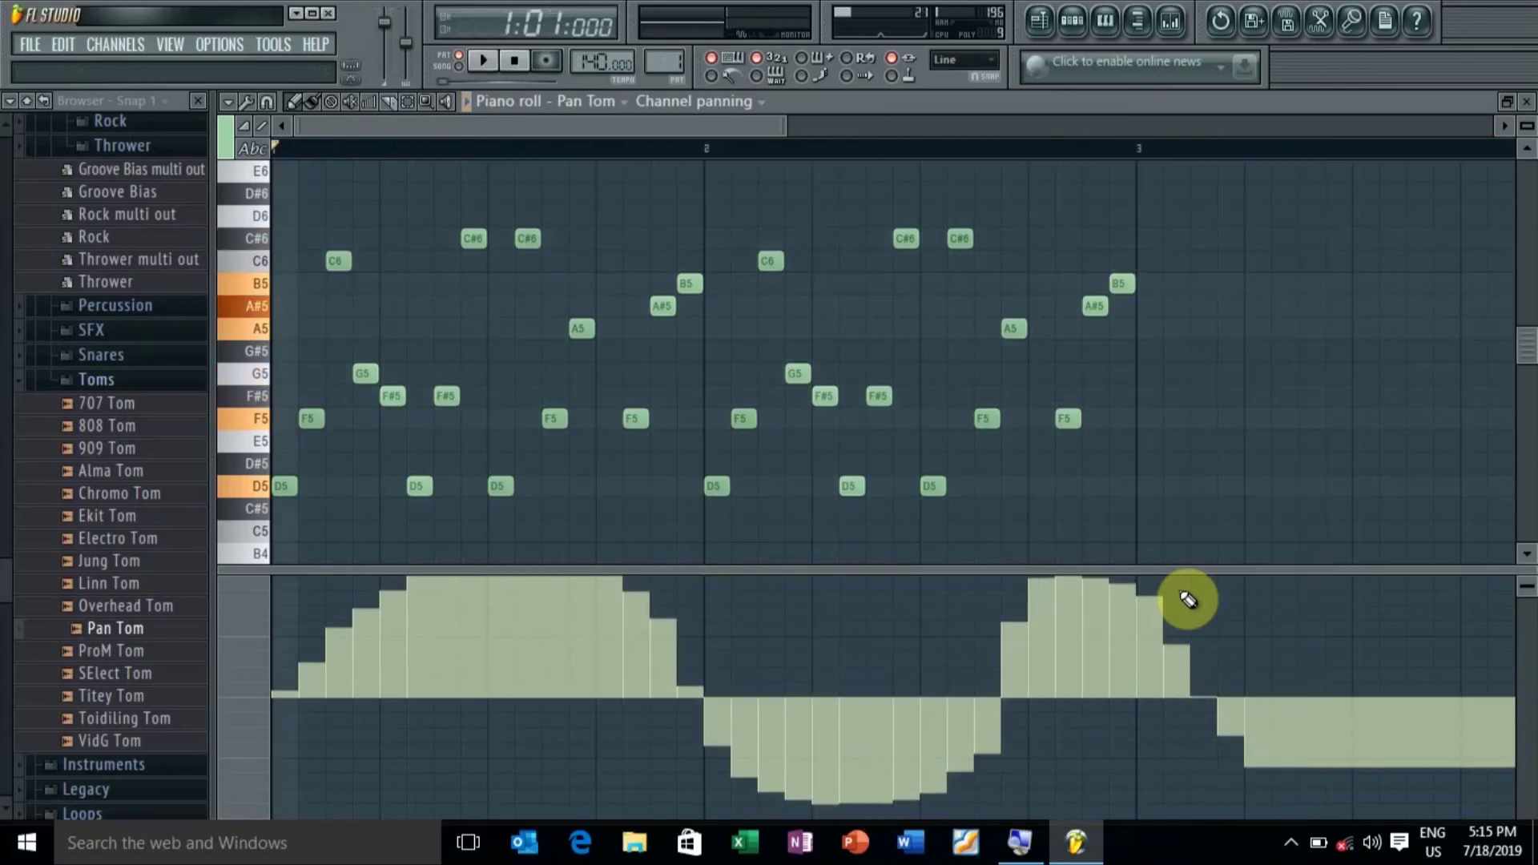